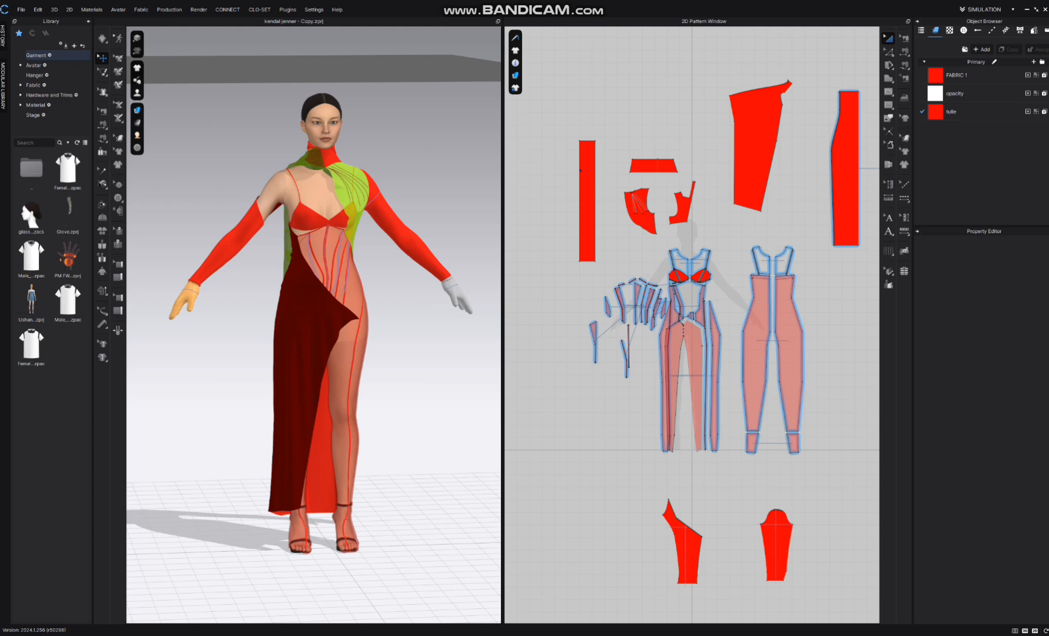
Step: In the browser, open the LiveSync app page on the CONNECT website and go to its download archive
mouse_move(663, 635)
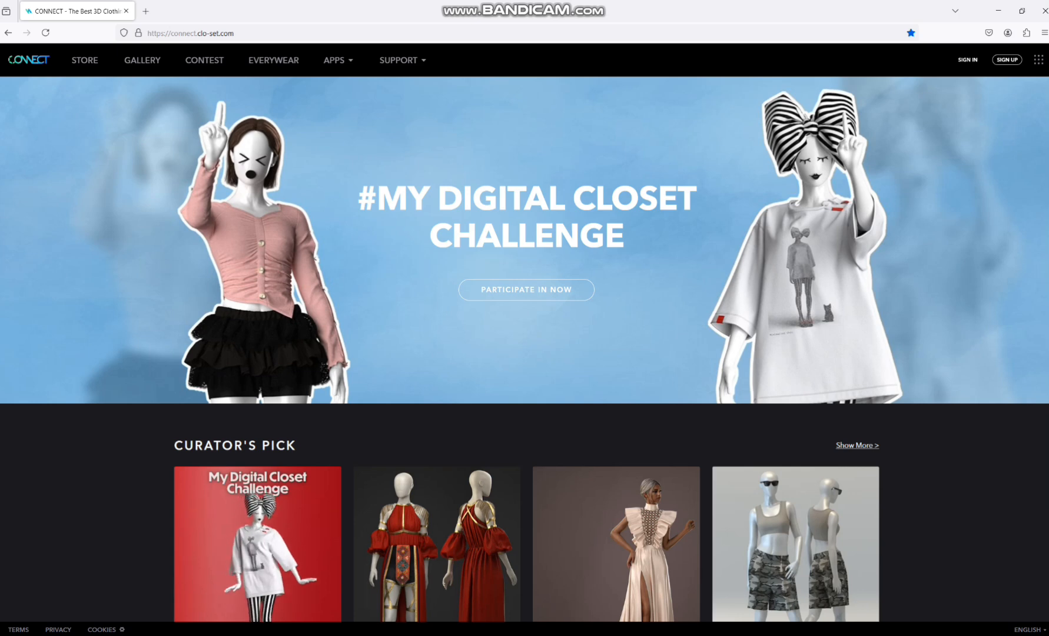
mouse_move(334, 59)
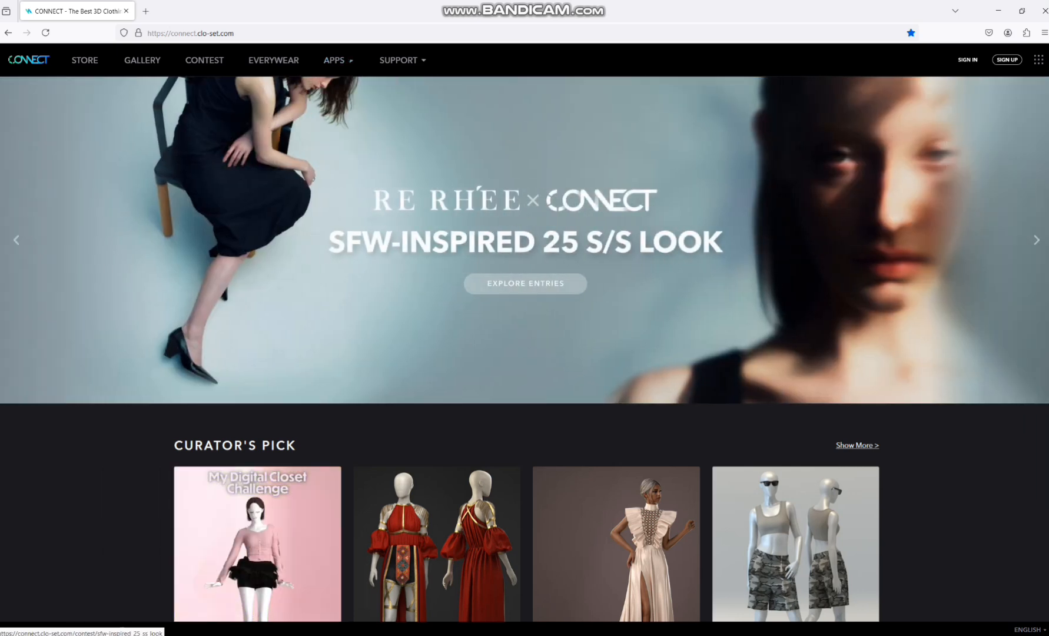
left_click(341, 89)
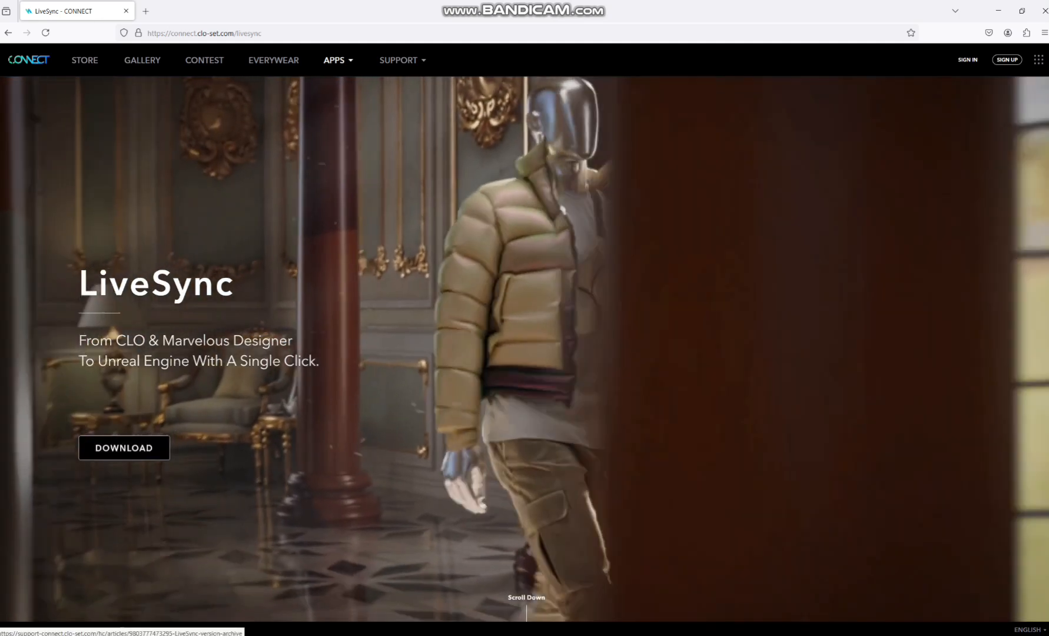
left_click(124, 447)
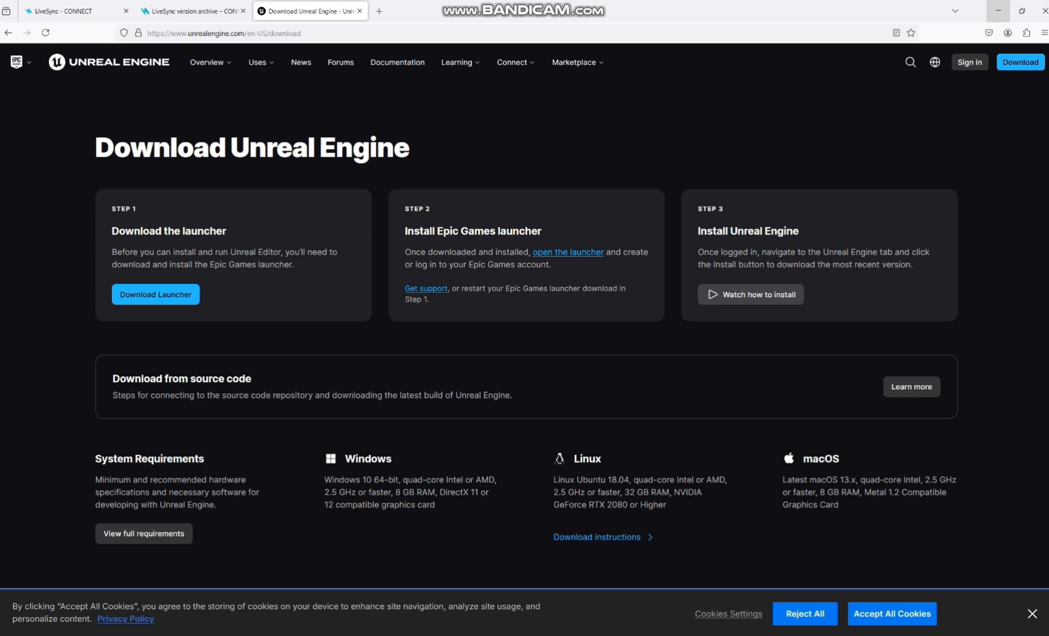
Step: Switch to CLO and examine the garment's UV layout in the UV Editor workspace
left_click(997, 10)
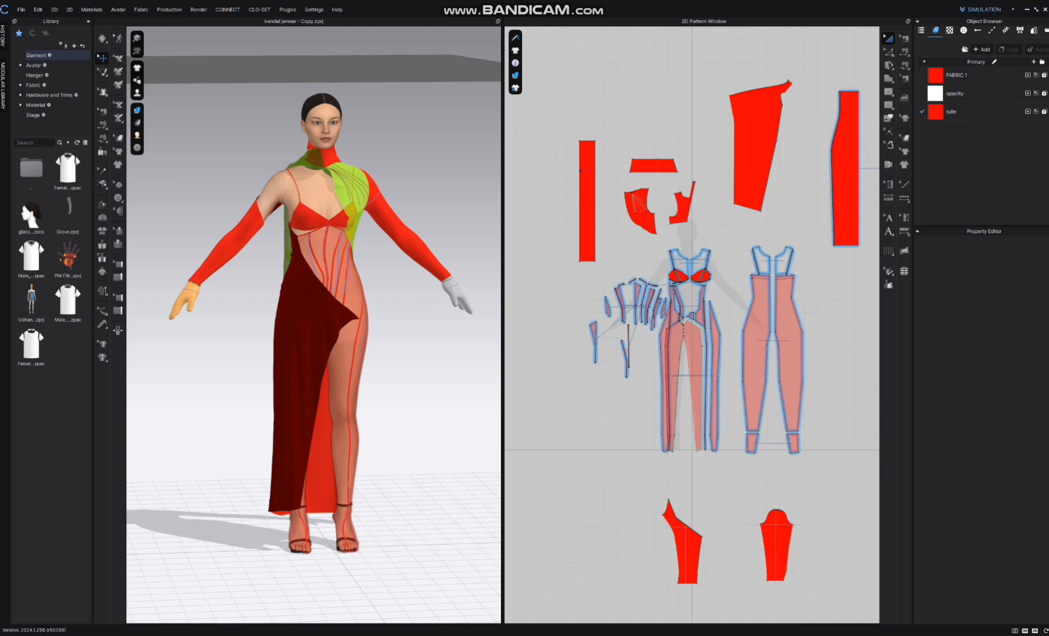
left_click(984, 10)
left_click(983, 57)
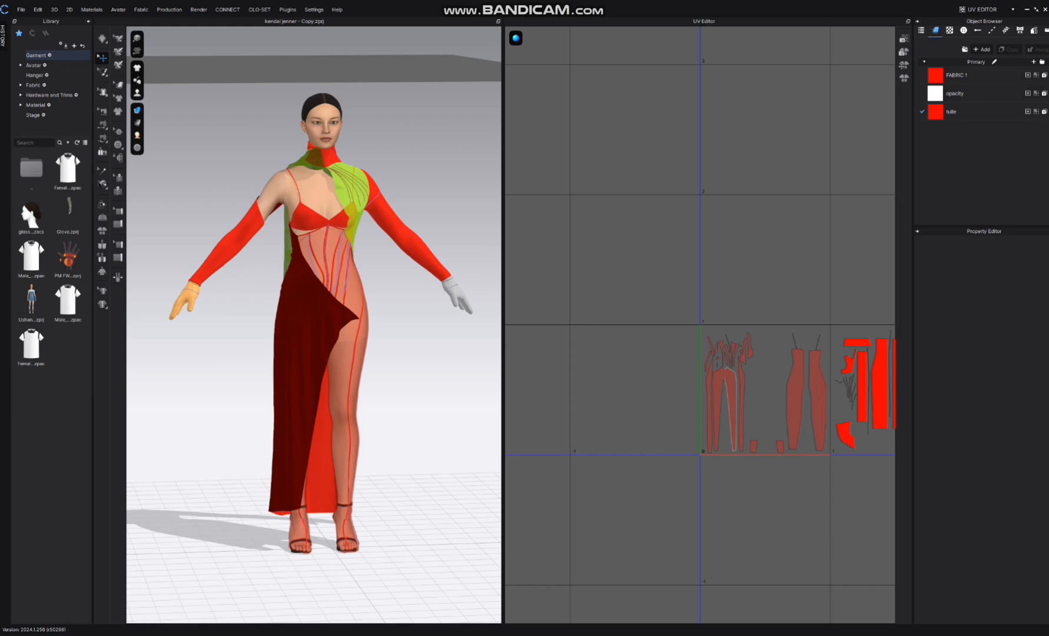
scroll(820, 315, "down", 5)
middle_click_drag(820, 314, 654, 299)
scroll(653, 293, "up", 2)
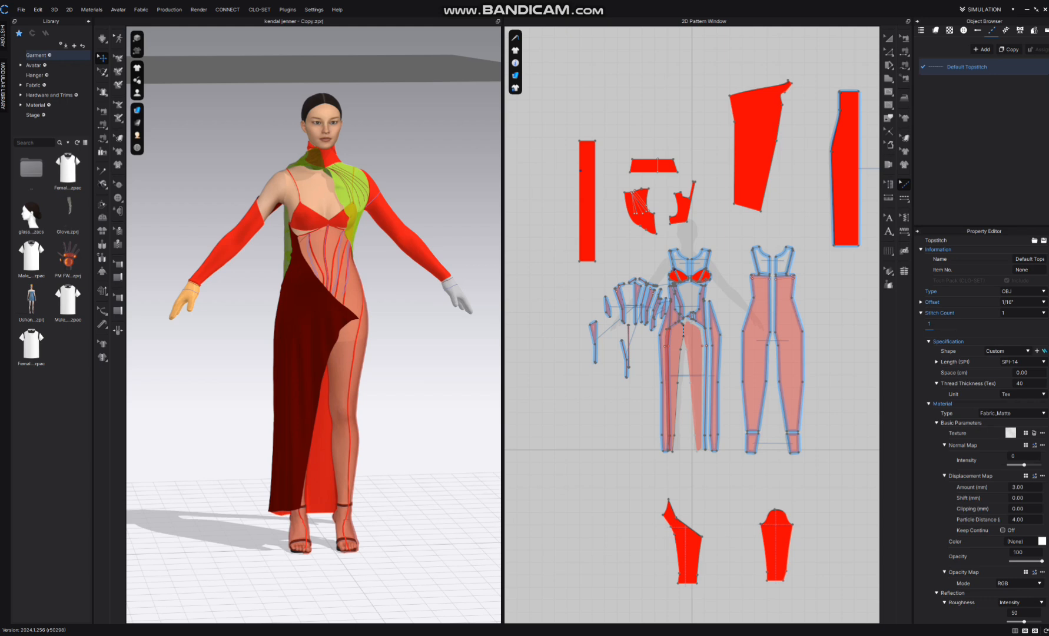
Step: Set the Default Topstitch's type to OBJ
left_click(1023, 291)
left_click(1023, 298)
Step: Open the Epic Games Launcher's Unreal Engine section and select Unreal Engine 5.4.4 as the version to launch
key("super+s")
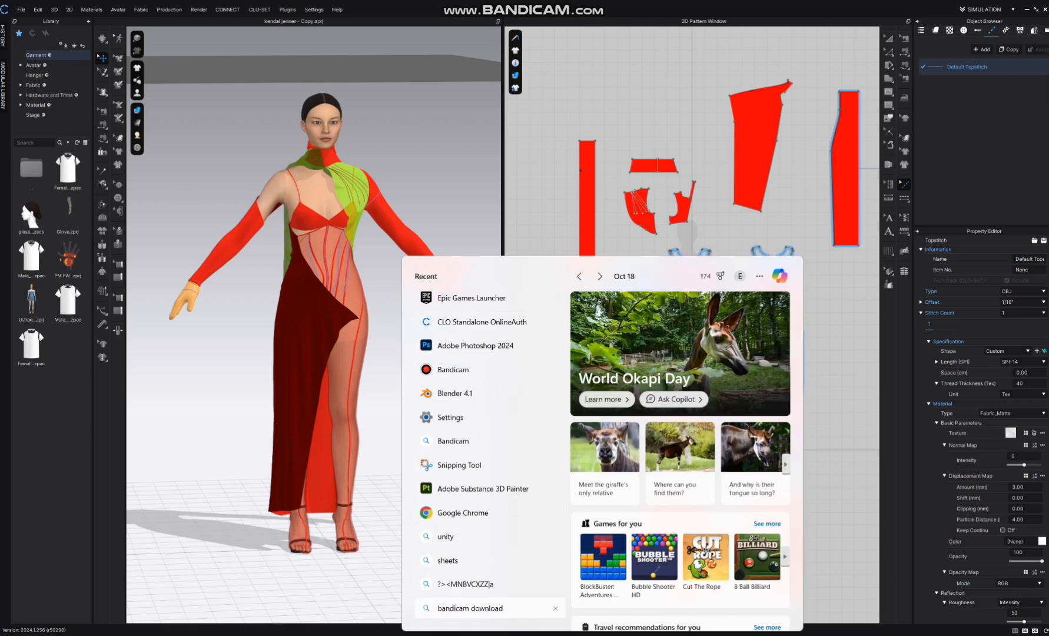
type("unreal")
key("Return")
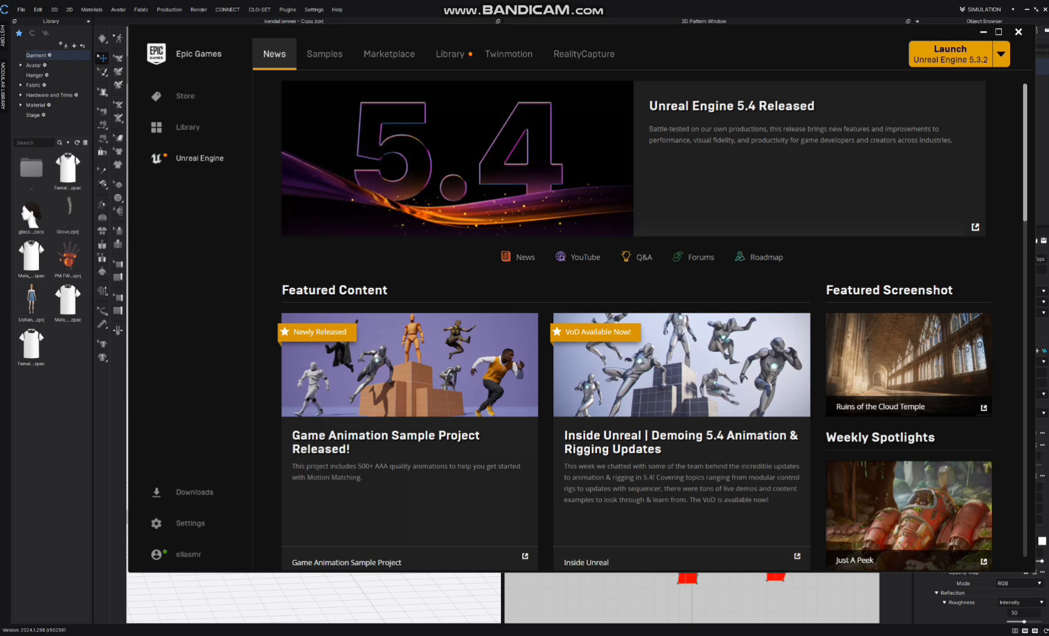
left_click(1000, 54)
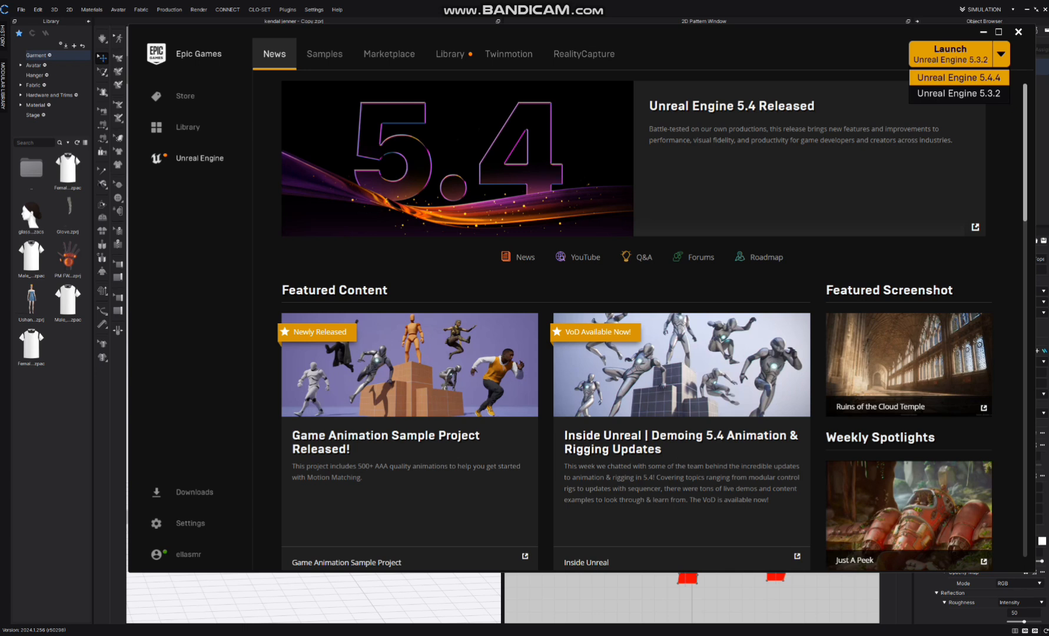
left_click(958, 77)
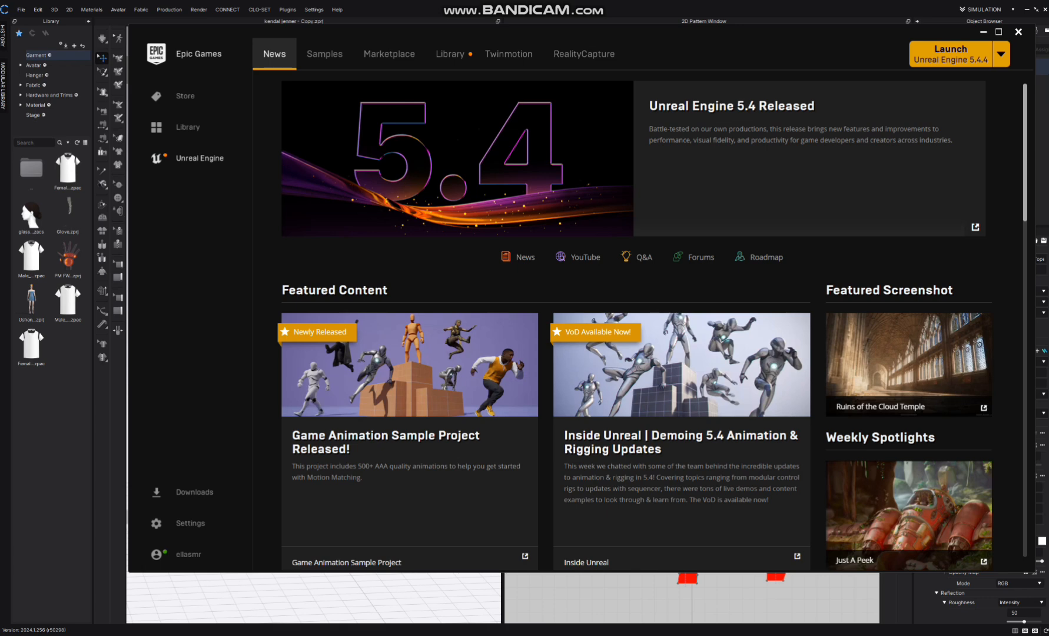
Step: Search the Marketplace for "substance" and try to install the Substance 3D for Unreal Engine plugin to the engine
left_click(389, 54)
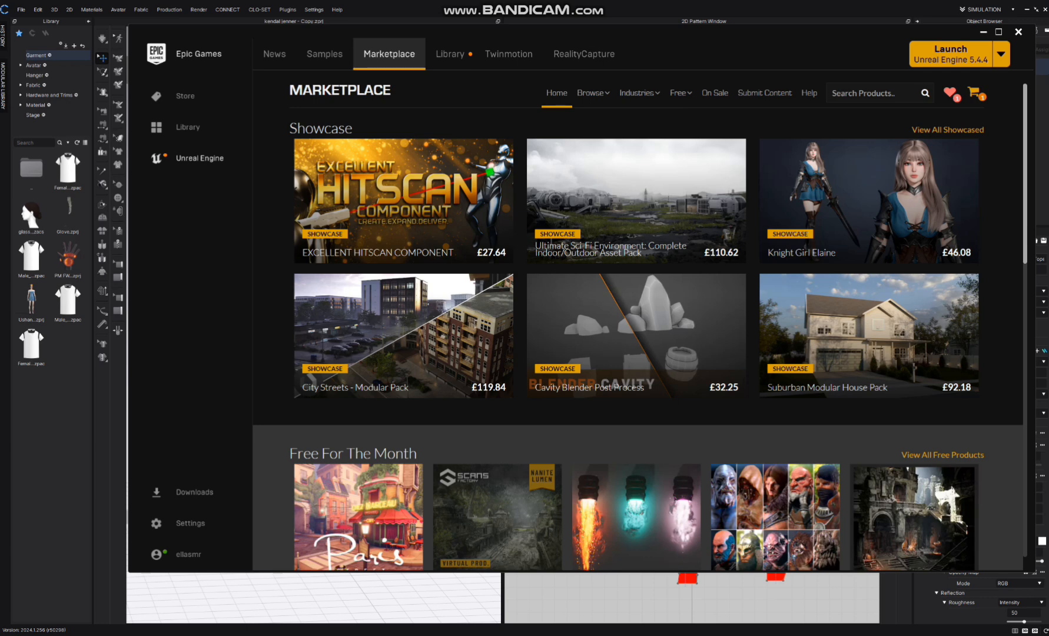
type("substance")
key("Return")
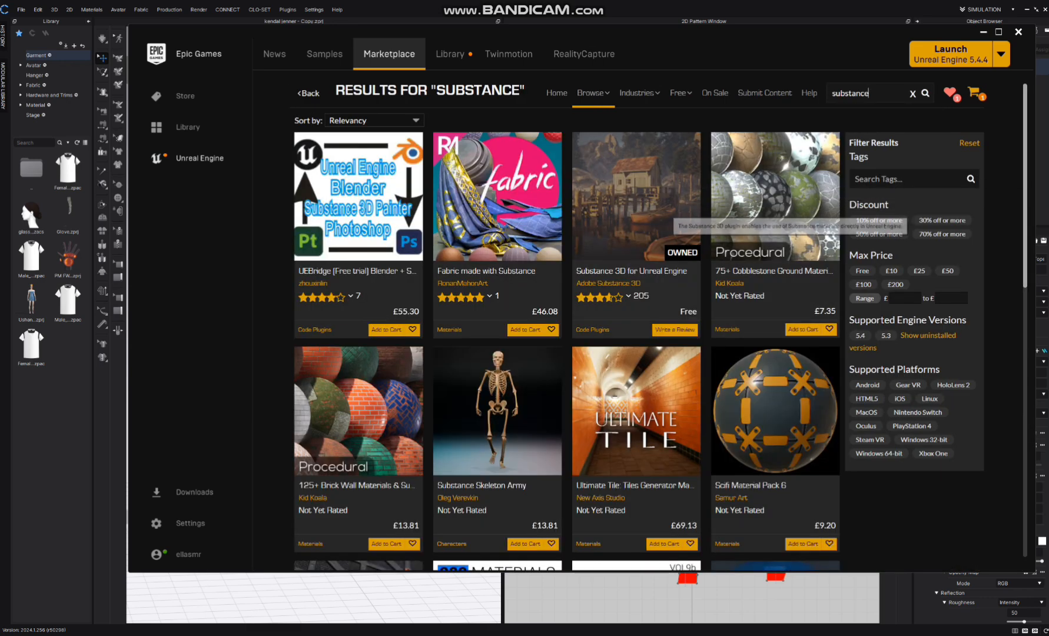
left_click(632, 203)
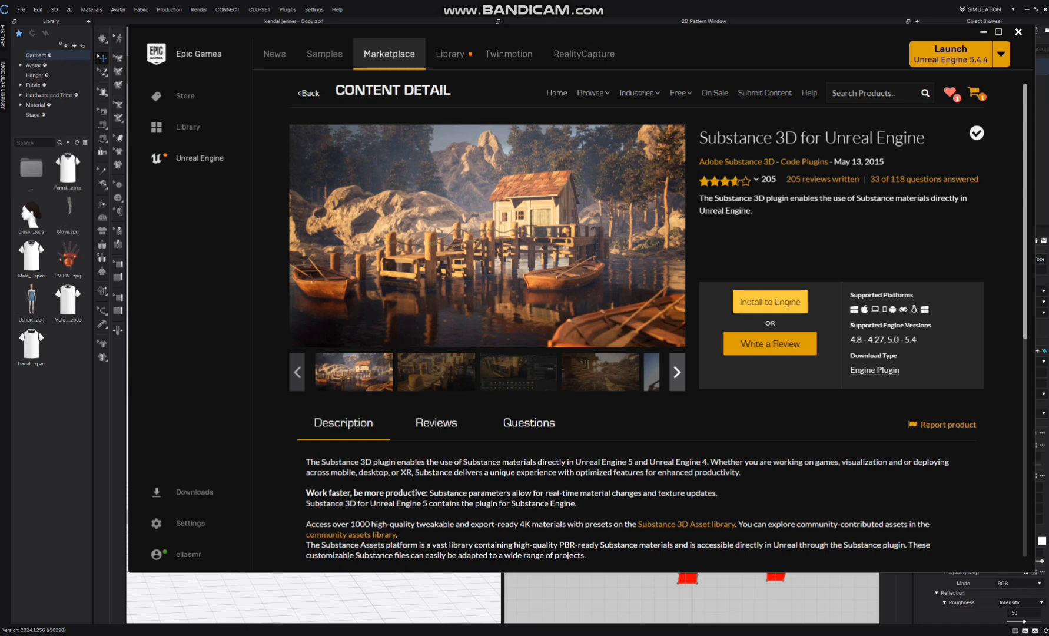
left_click(770, 301)
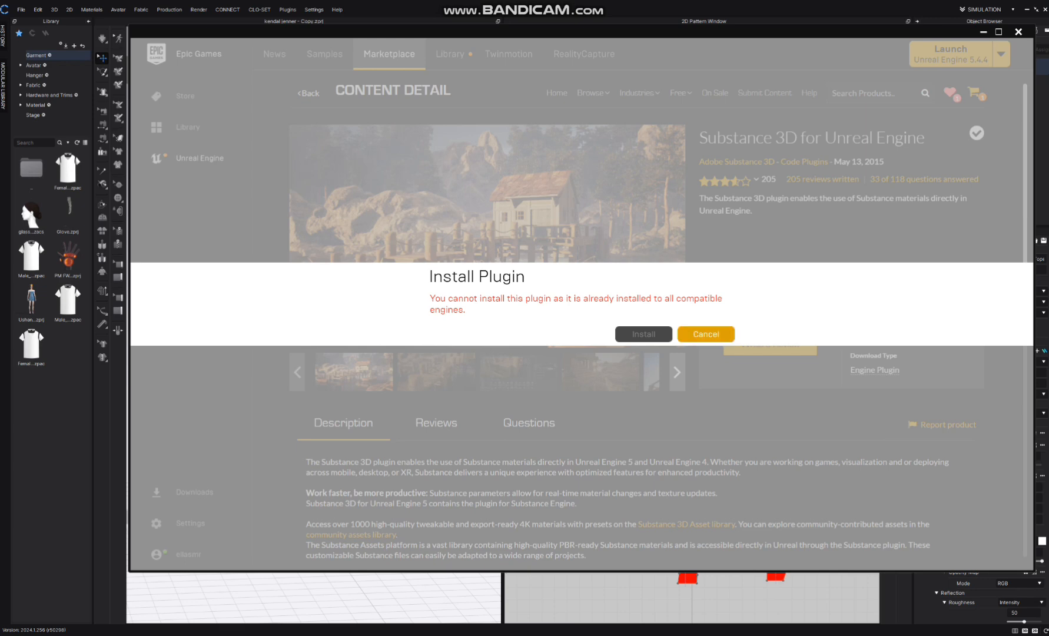
left_click(706, 334)
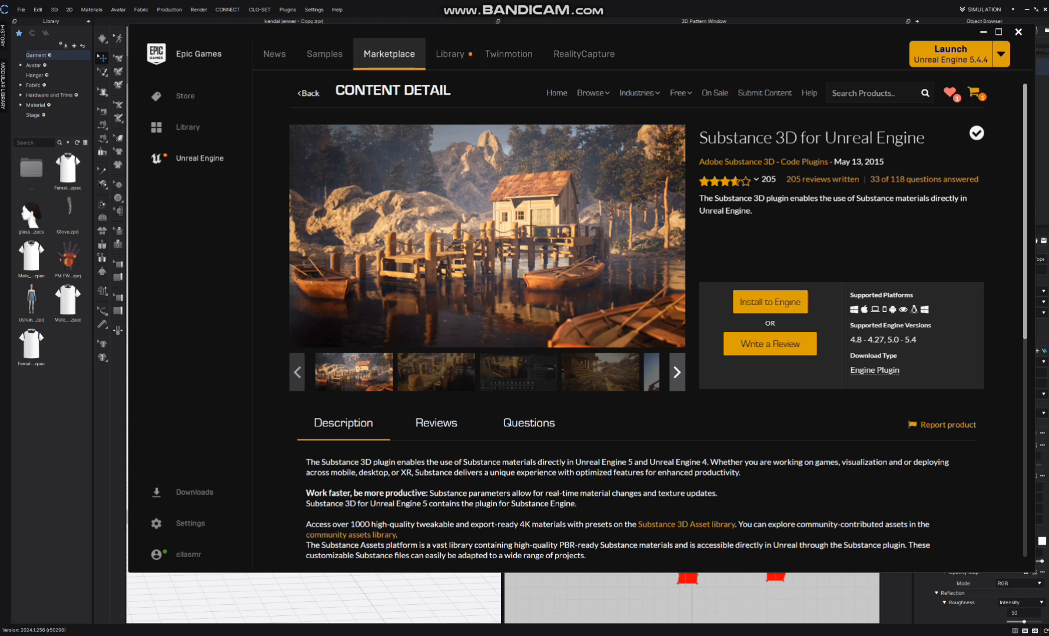
Step: Launch Unreal Engine 5.4.4 and return to the LiveSync version archive page in the browser
left_click(951, 54)
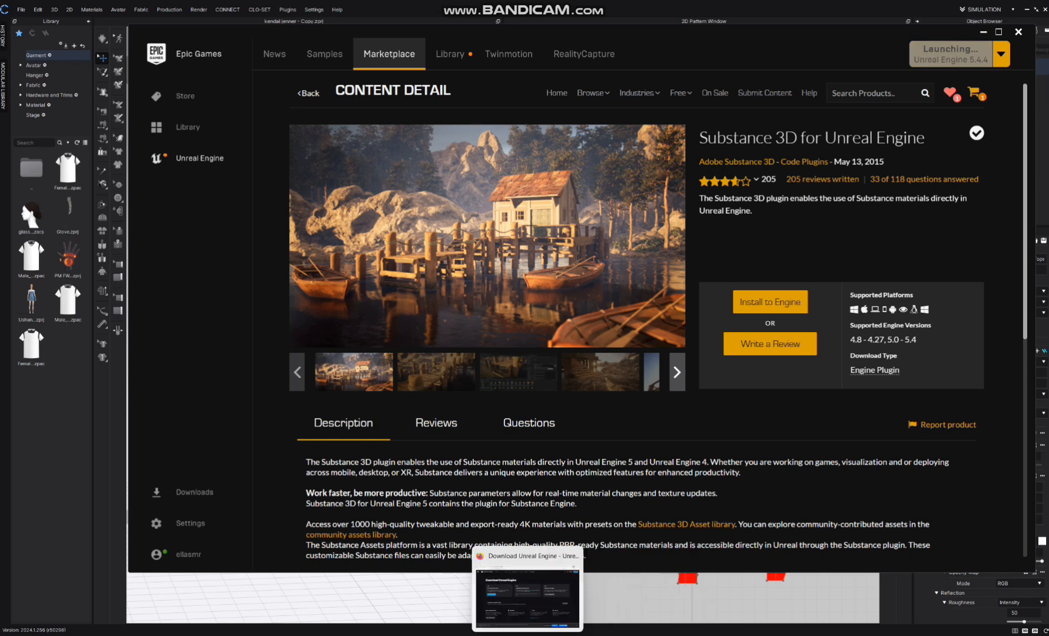
left_click(527, 633)
left_click(185, 10)
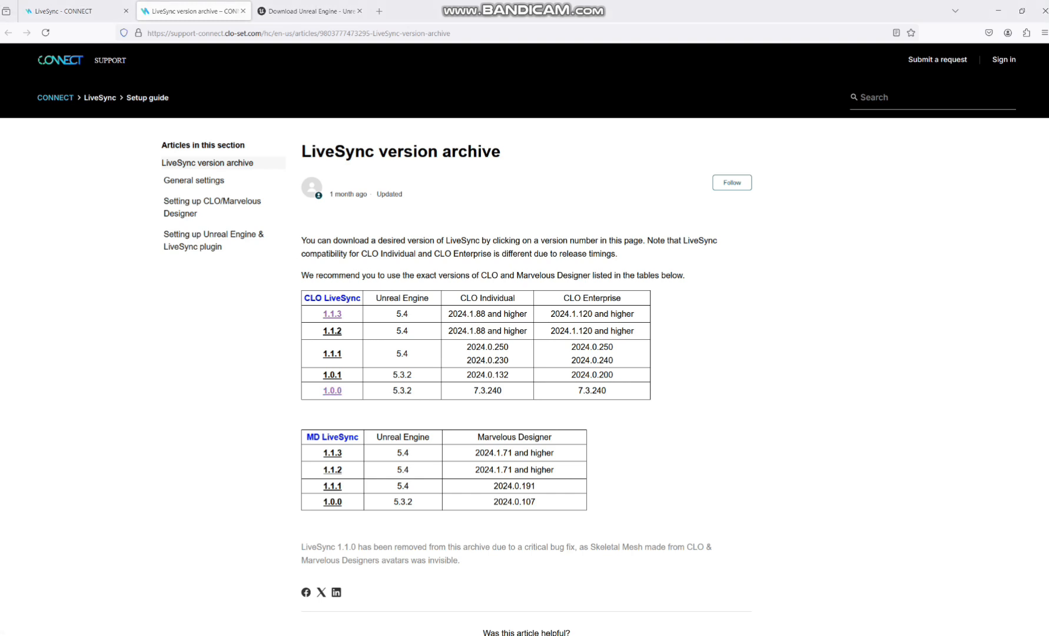
Step: In File Explorer's Downloads folder, copy the CLOLiveSync folder from inside the extracted CLOLiveSync_1_1_3 folder
key("super+e")
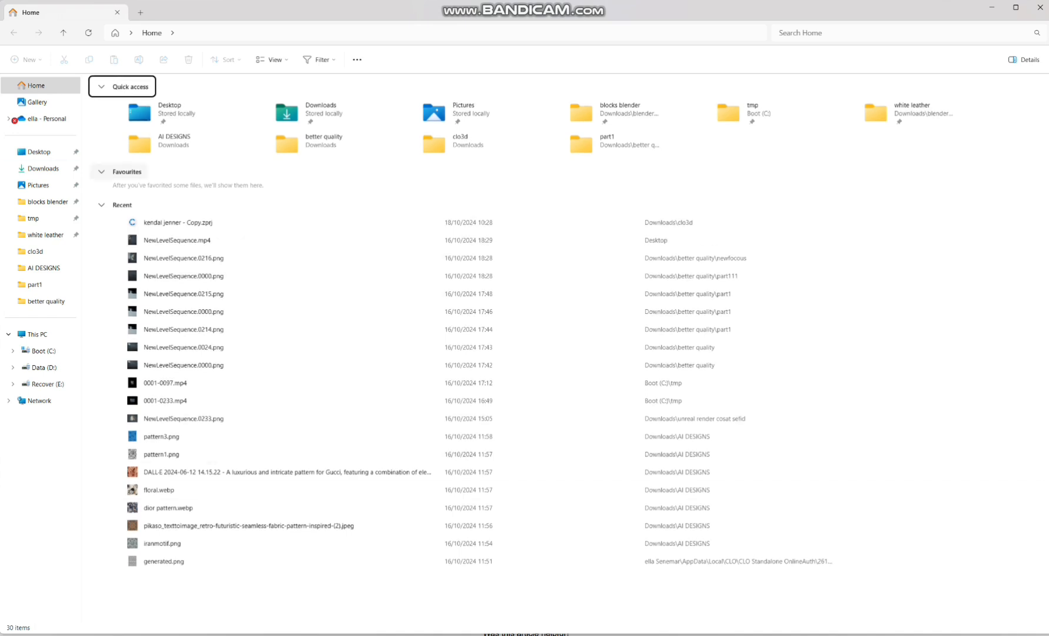
left_click(44, 169)
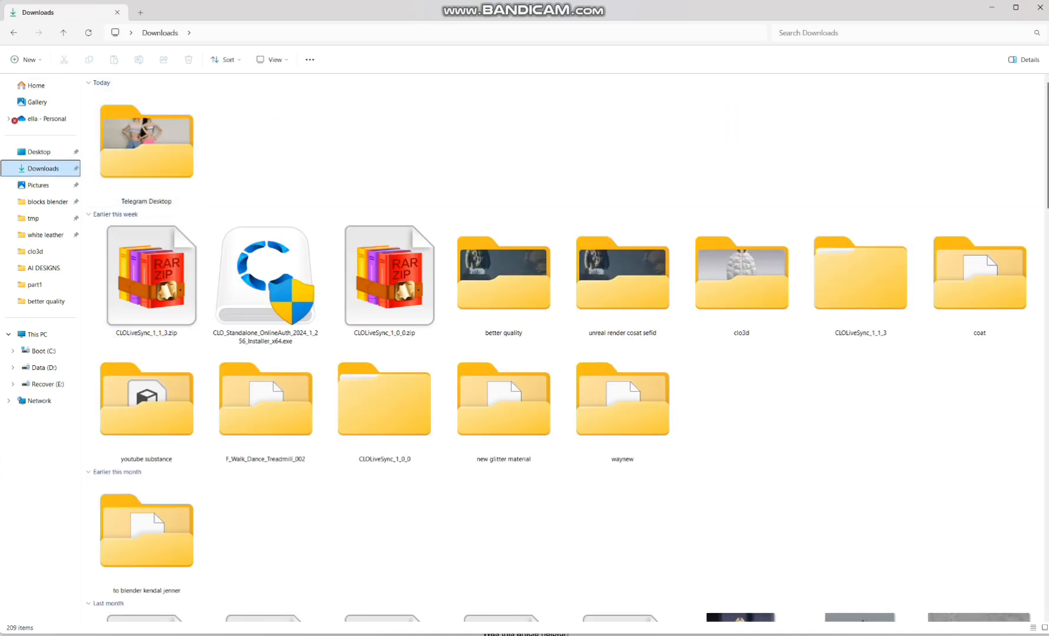
right_click(152, 323)
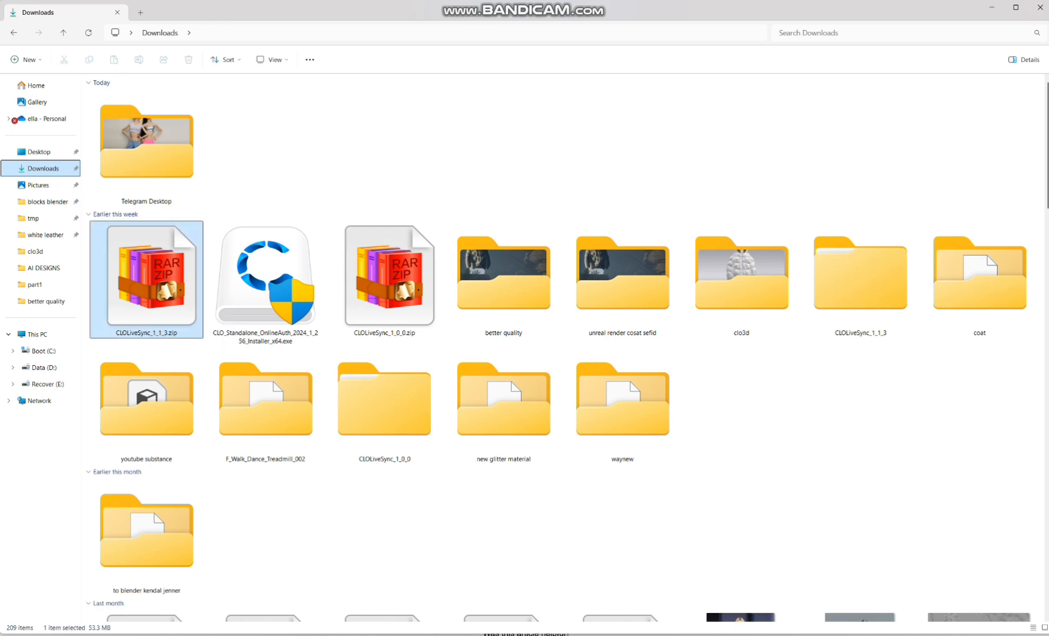
mouse_move(200, 435)
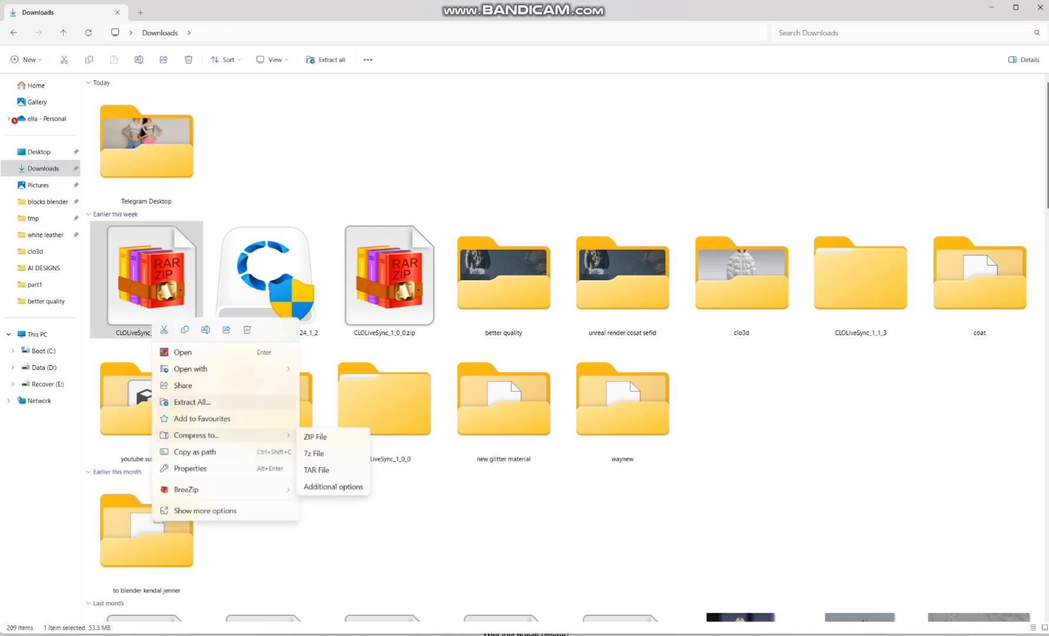
left_click(341, 506)
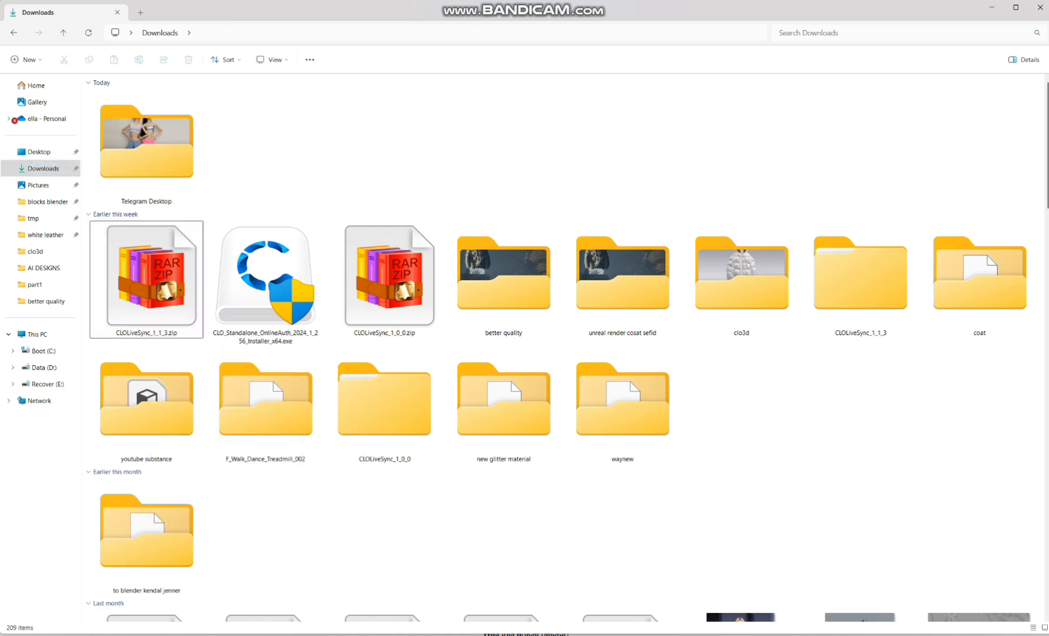
double_click(861, 280)
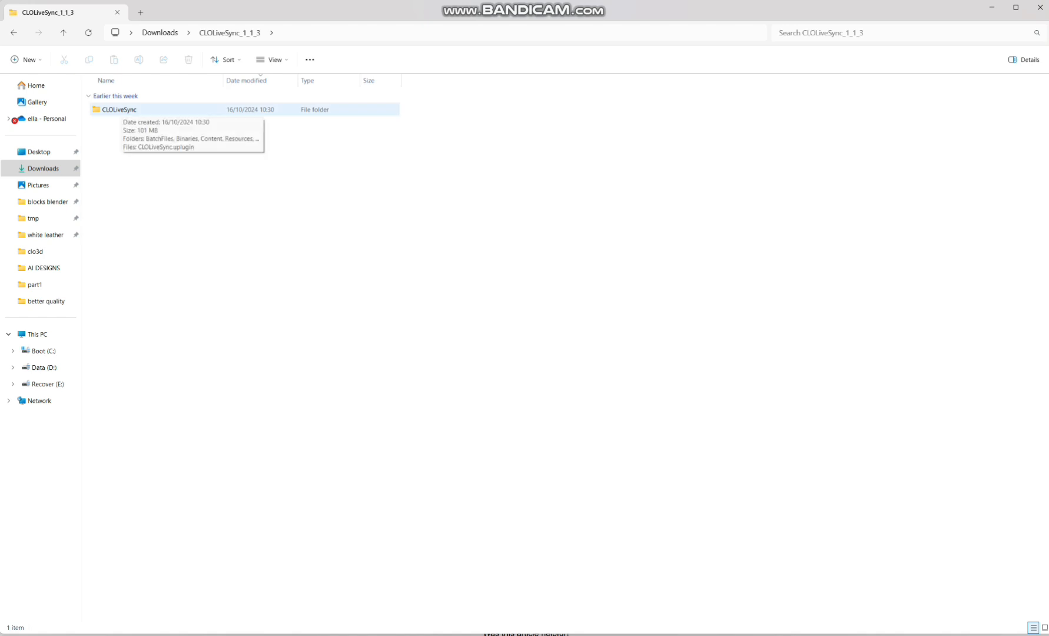
right_click(112, 111)
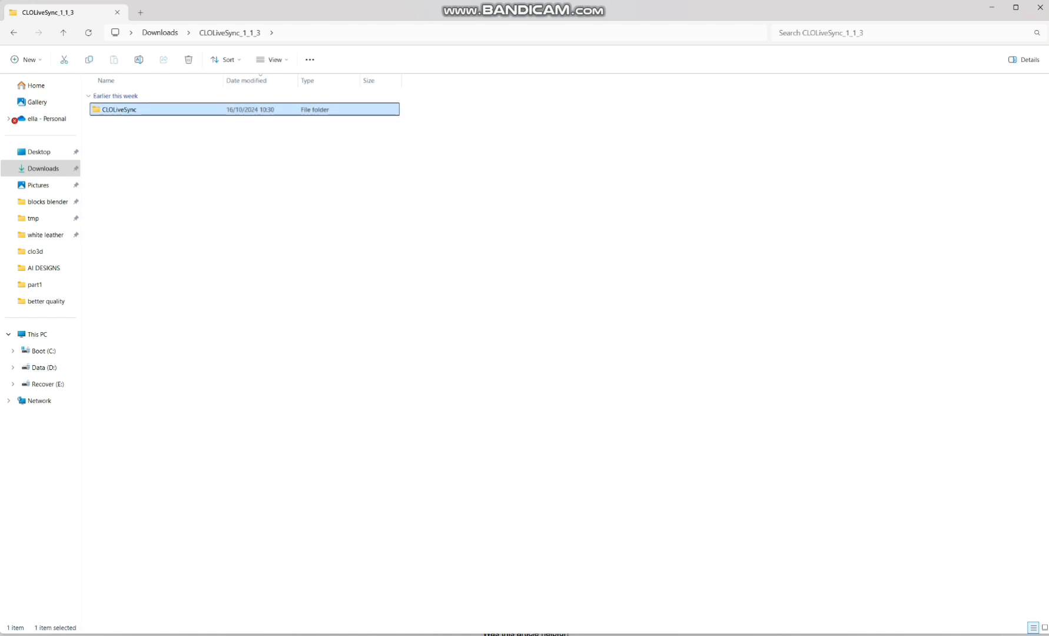
left_click(143, 122)
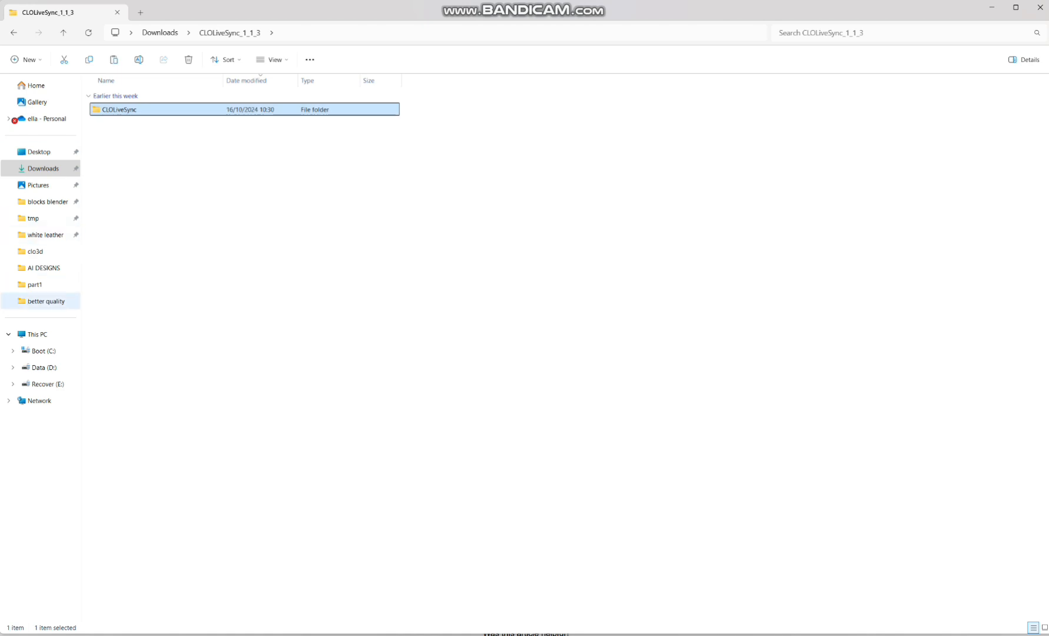
Step: Open the Marketplace folder under C:\Program Files\Epic Games\UE_5.4\Engine\Plugins
left_click(36, 333)
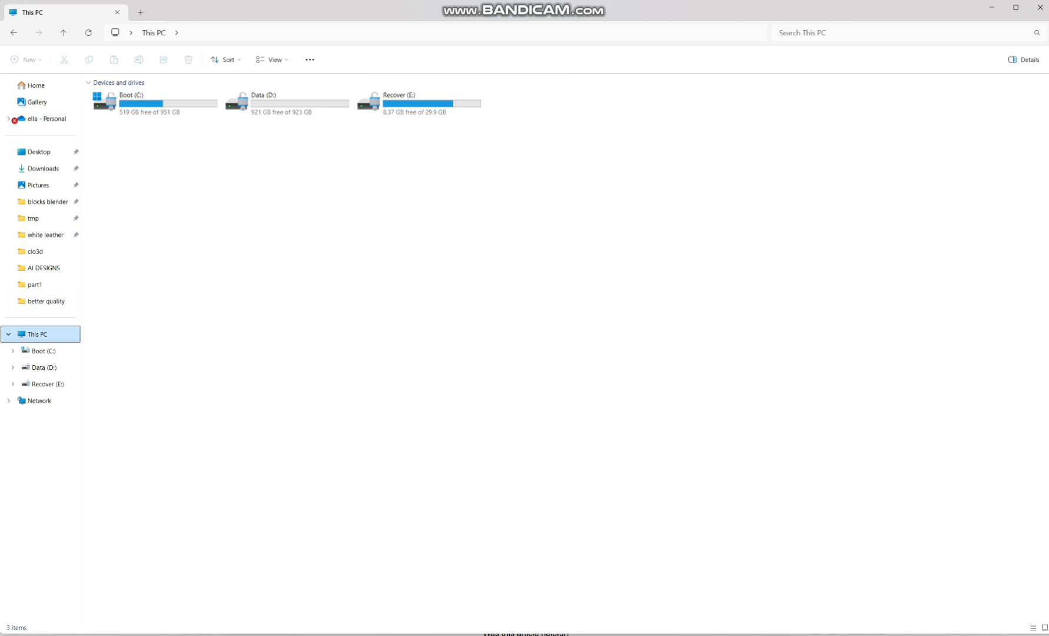
double_click(147, 109)
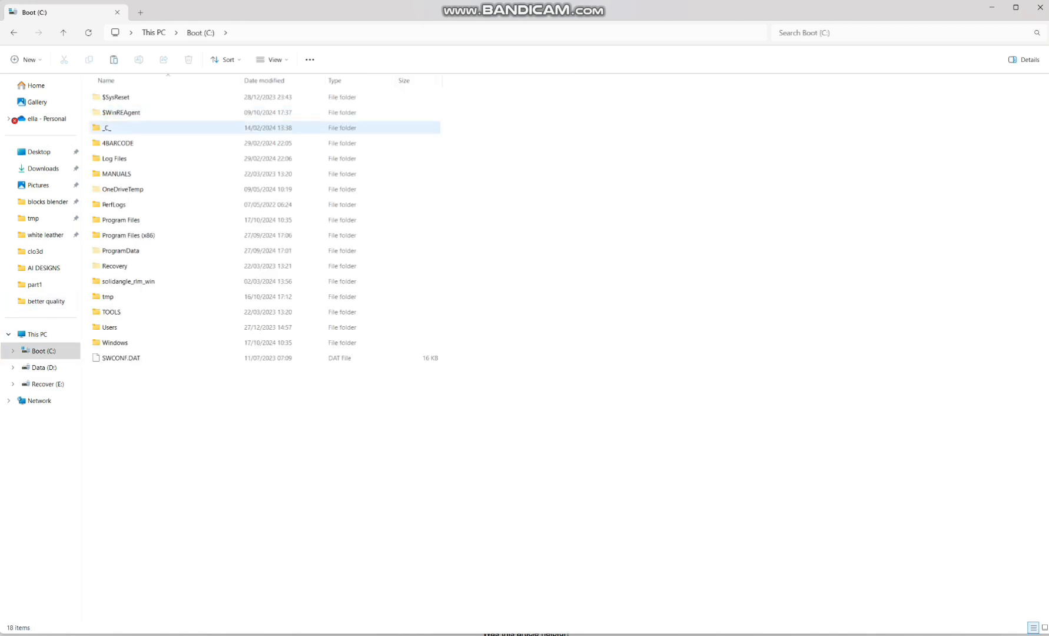
double_click(121, 219)
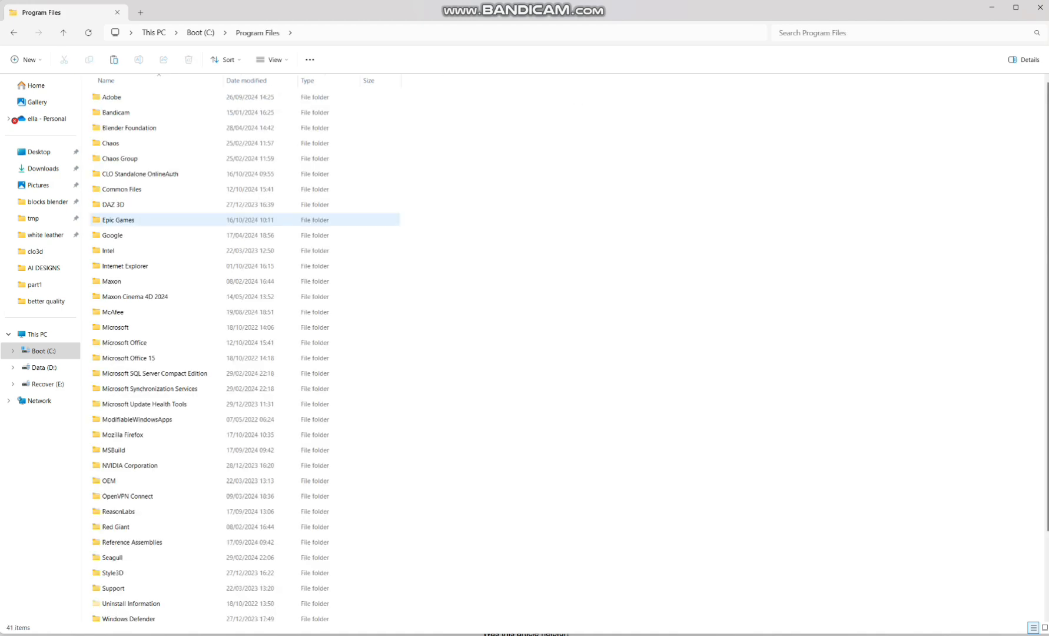
double_click(118, 219)
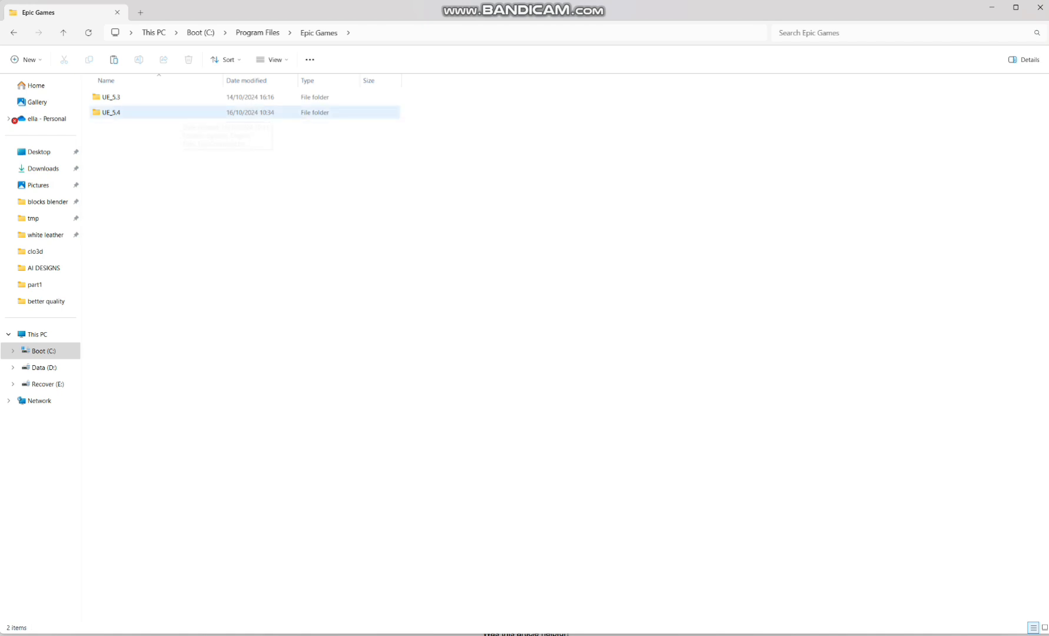
double_click(176, 111)
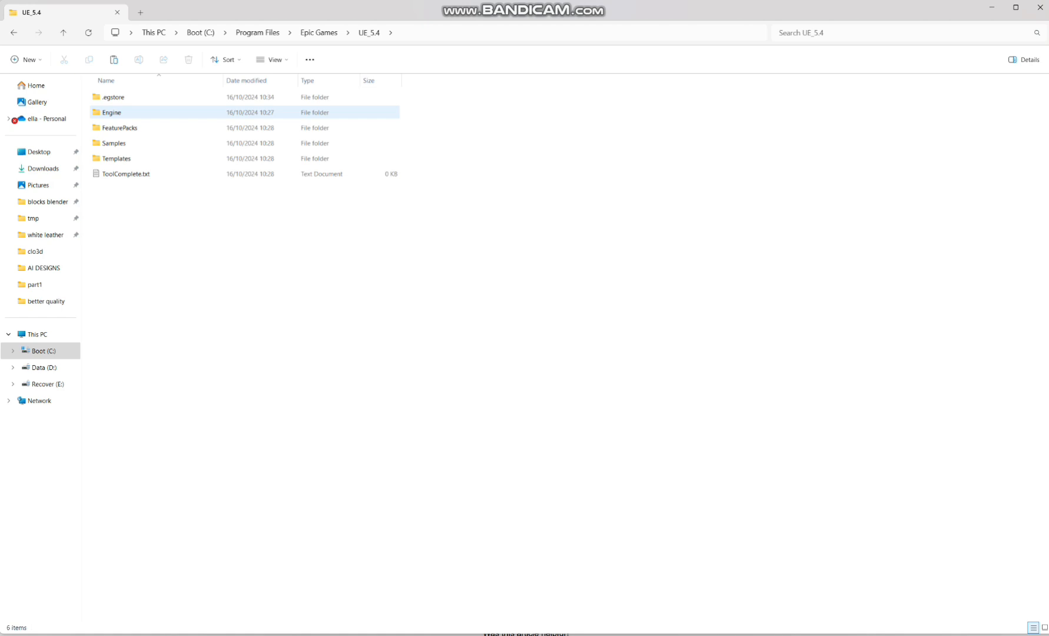
double_click(112, 112)
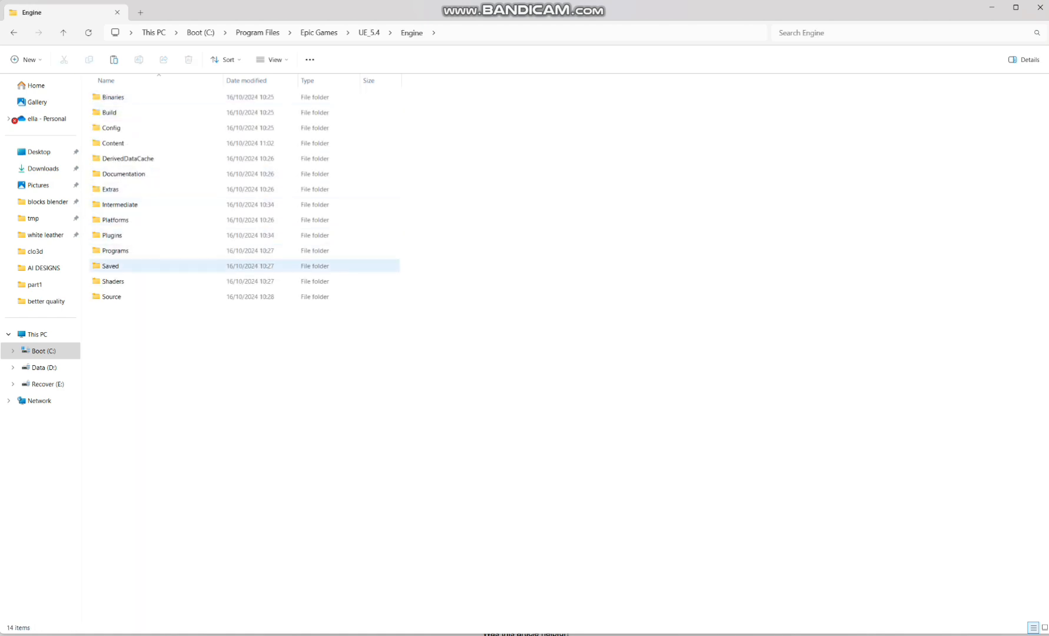
double_click(111, 235)
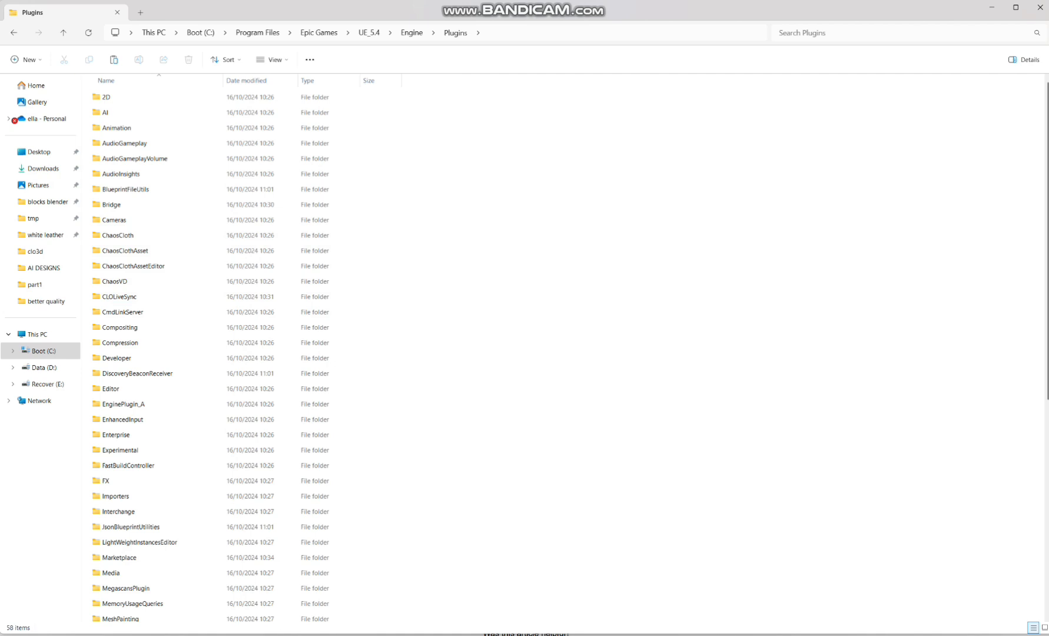
key("m")
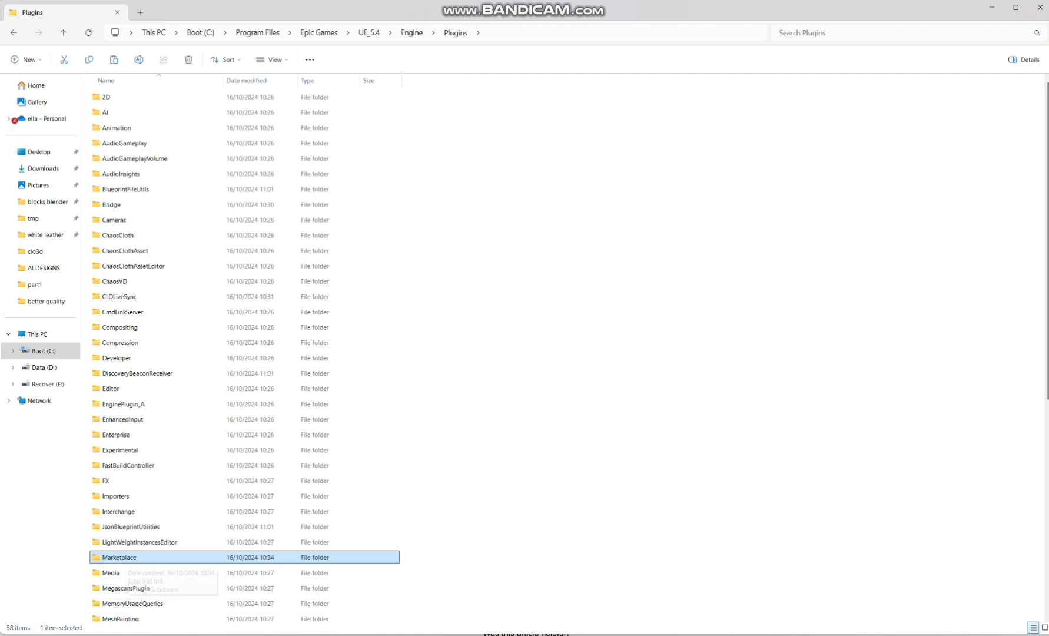
double_click(123, 557)
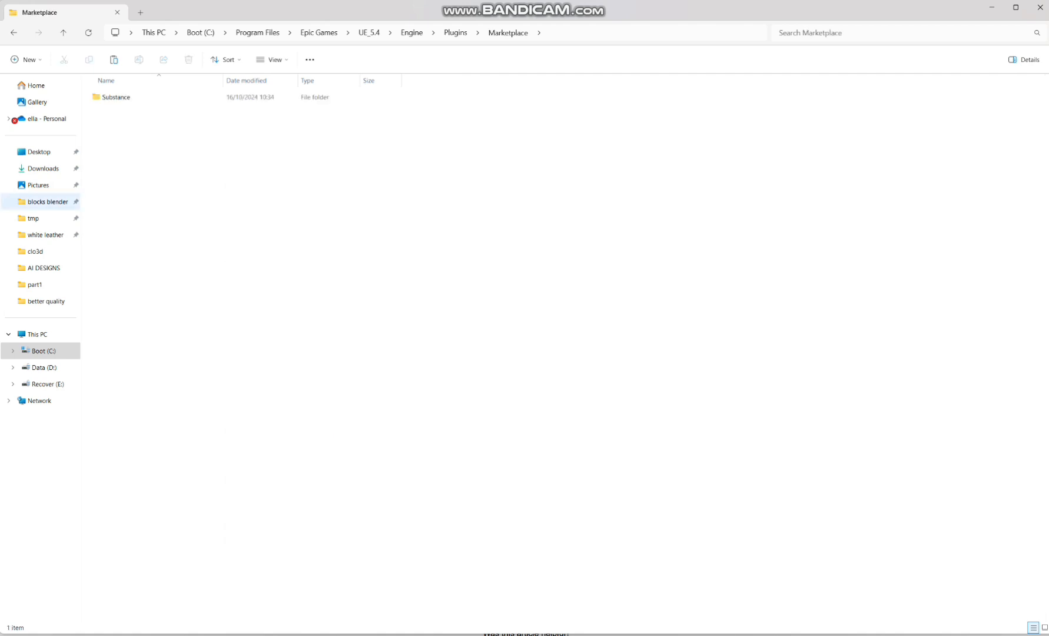
Step: Paste the CLOLiveSync folder into the engine's Marketplace plugins folder and close File Explorer
right_click(119, 123)
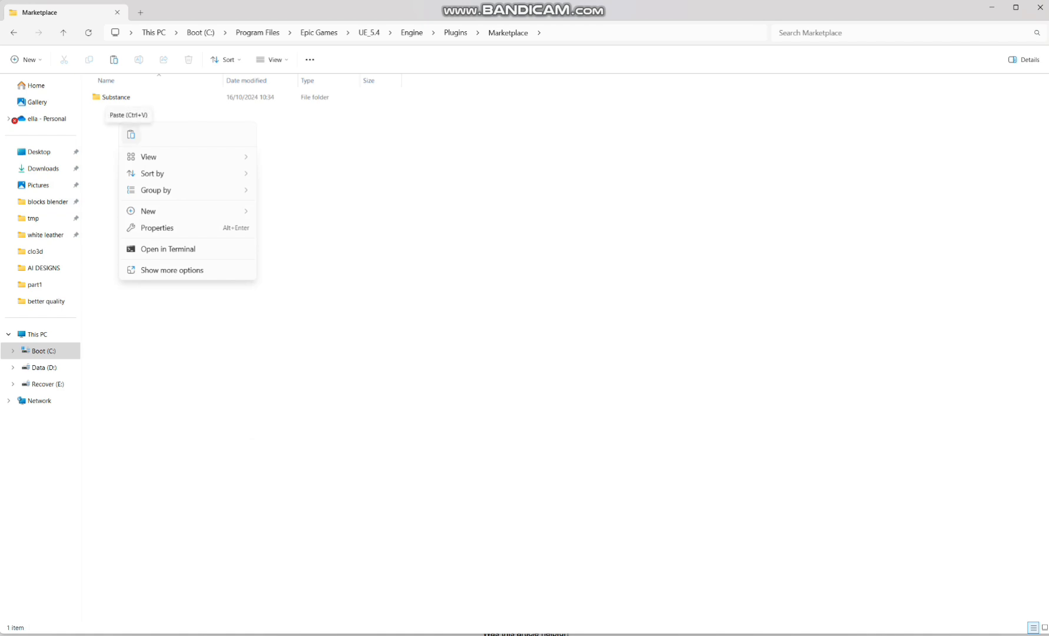
left_click(130, 135)
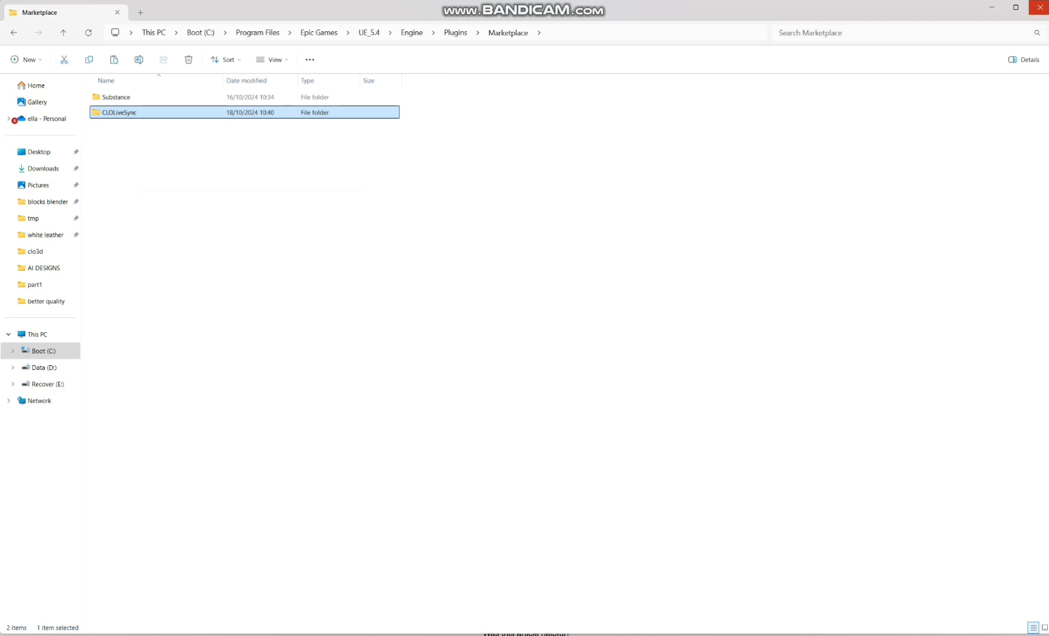
left_click(1039, 7)
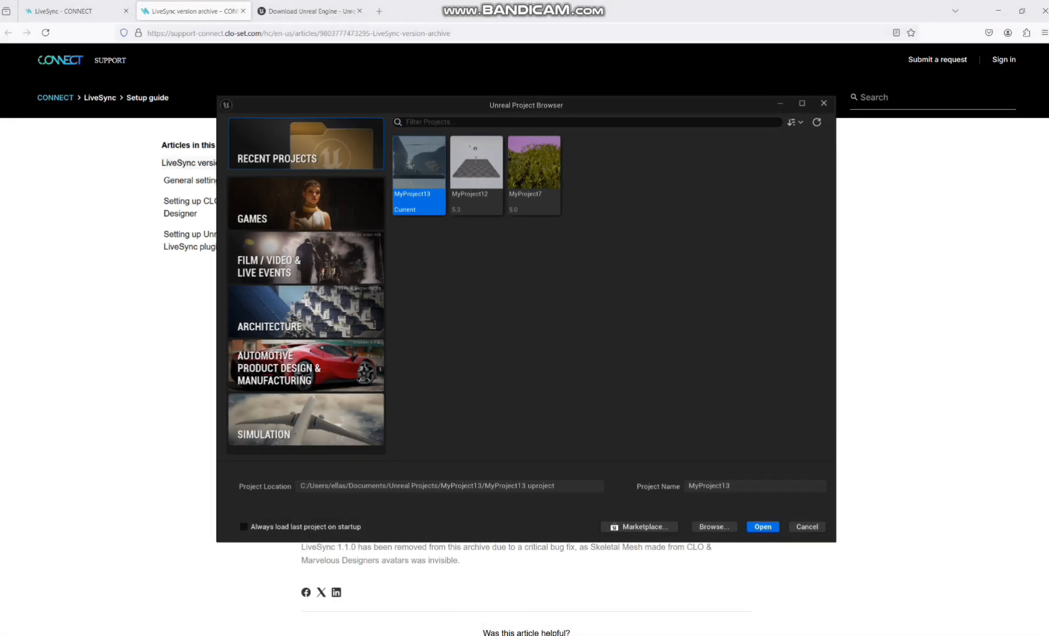
Step: Create a Blank Film / Video & Live Events project named "subscribe" with Raytracing enabled
left_click(265, 257)
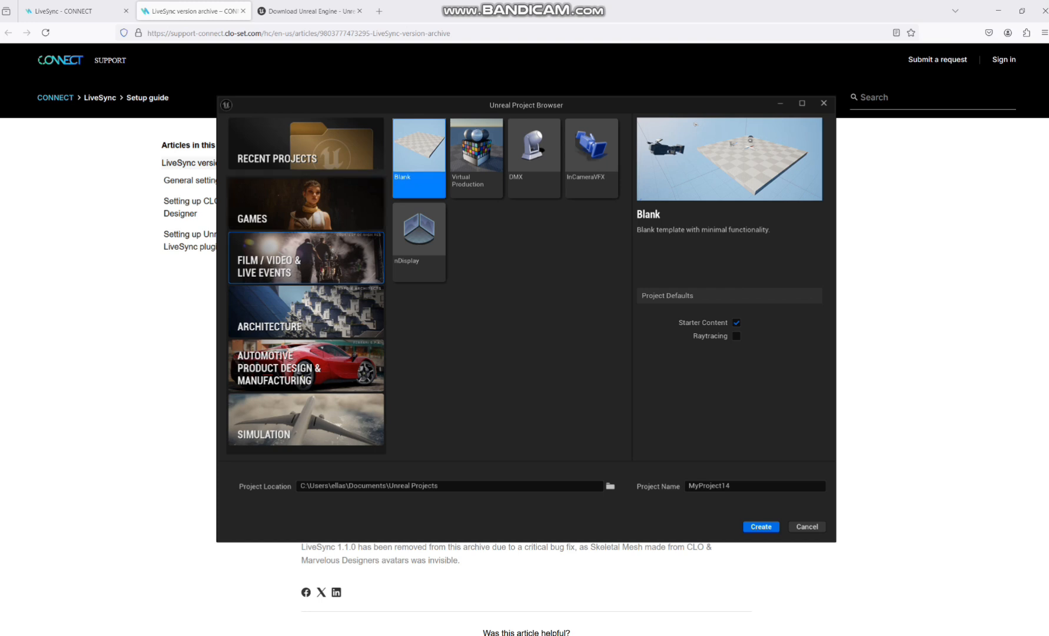
left_click(733, 486)
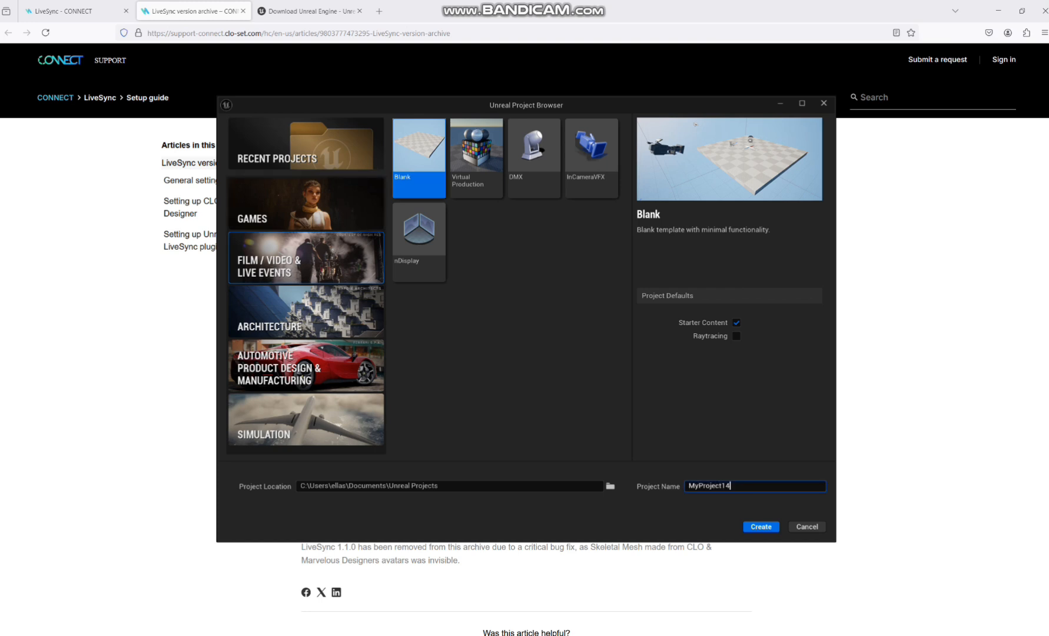
key("BackSpace")
key("BackSpace")
key("BackSpace")
key("BackSpace")
key("BackSpace")
key("BackSpace")
key("BackSpace")
key("BackSpace")
key("BackSpace")
key("BackSpace")
key("BackSpace")
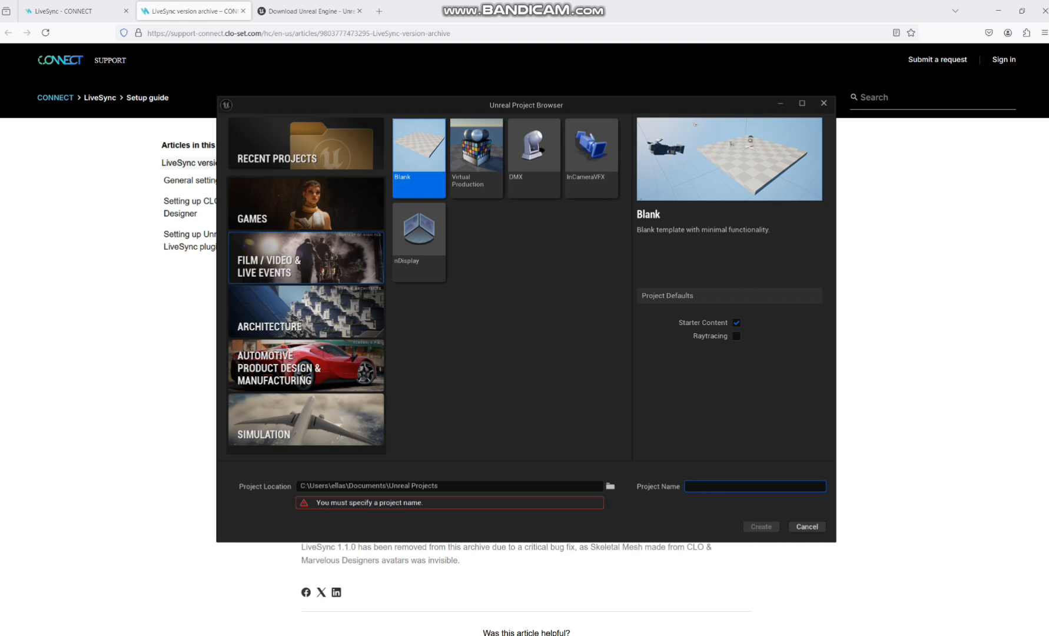
type("subsx")
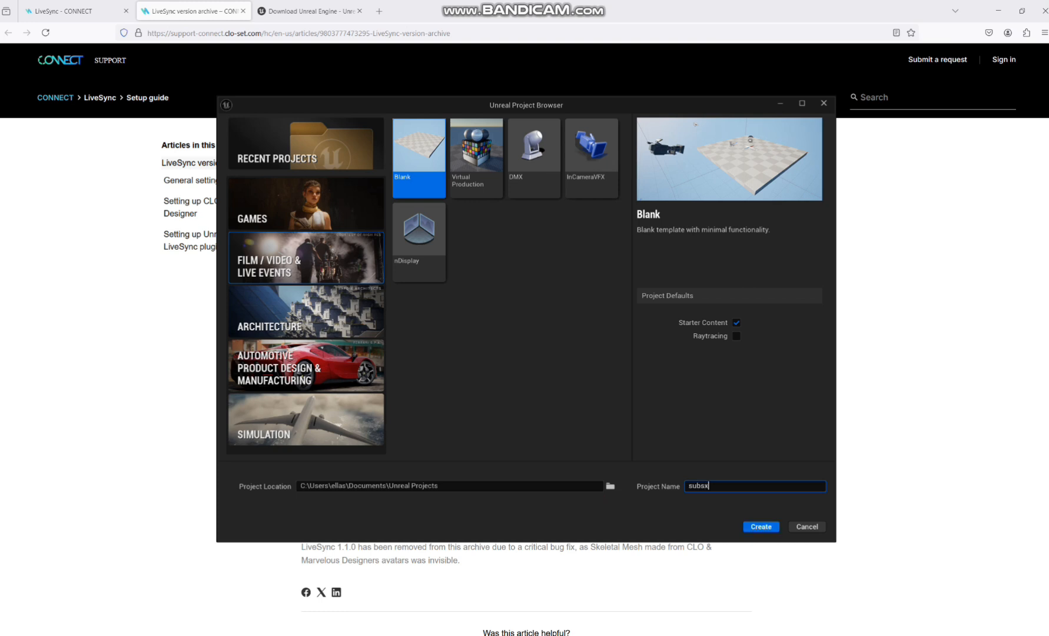
key("BackSpace")
type("cribe")
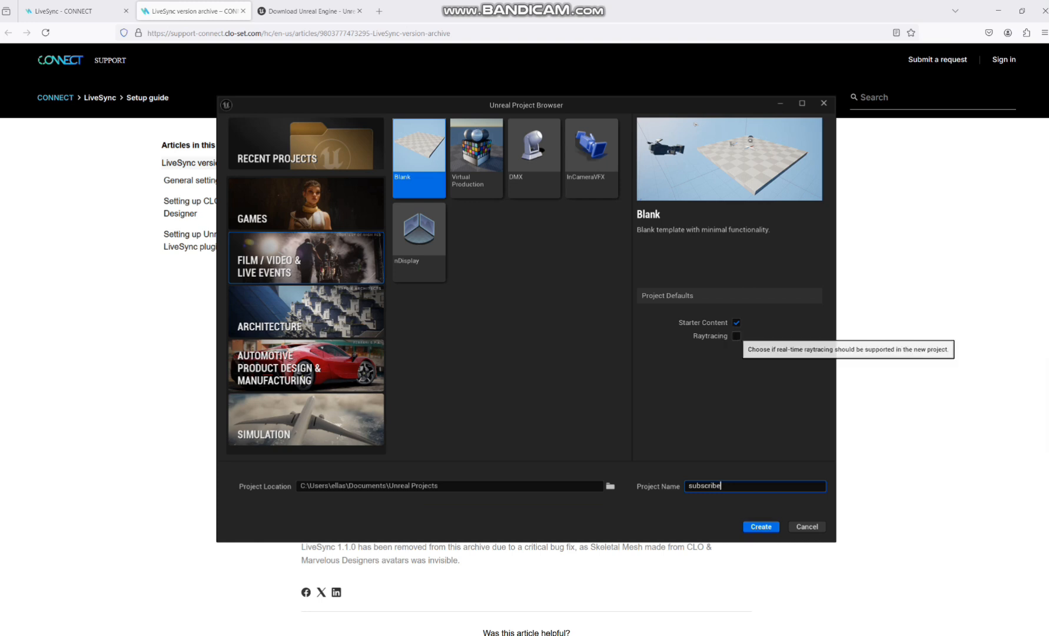
left_click(736, 335)
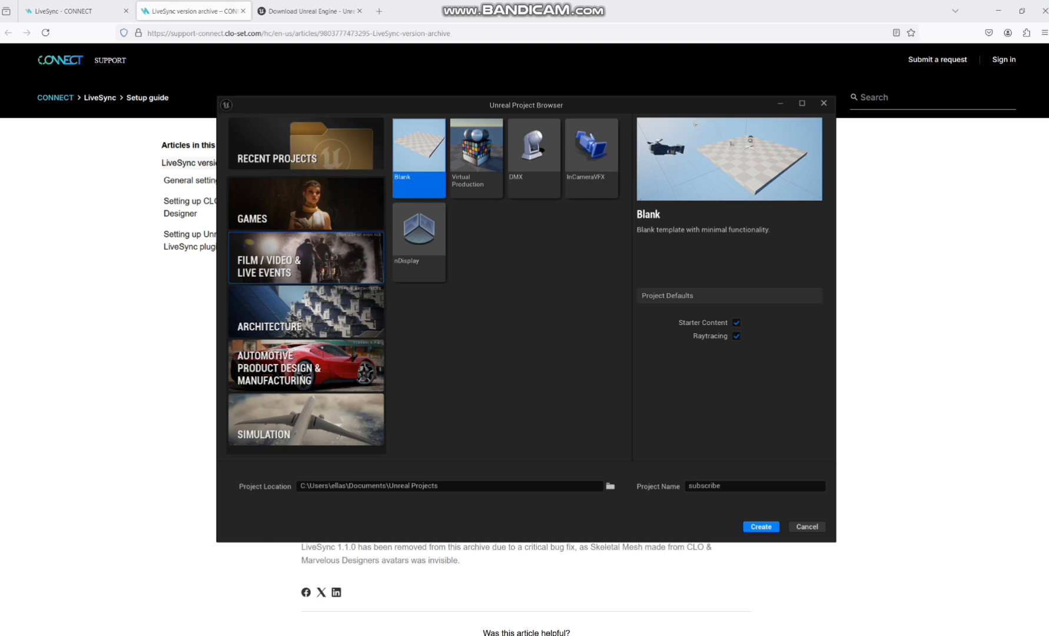
left_click(760, 527)
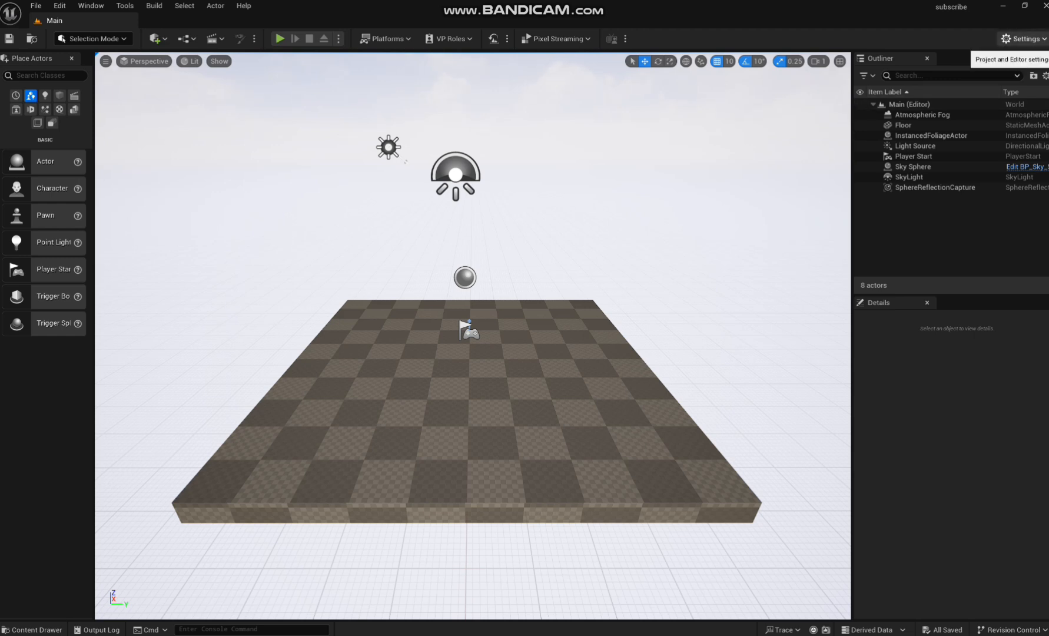
Step: Search the project's plugins for "clo" and enable CLO/Marvelous Designer LiveSync
left_click(1021, 39)
left_click(942, 105)
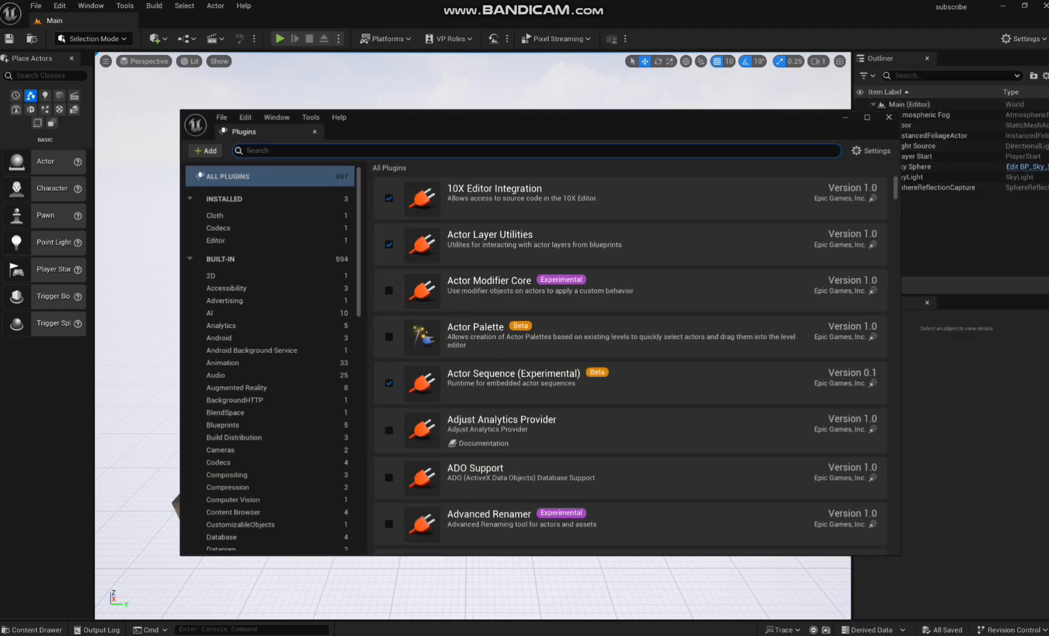
type("clo")
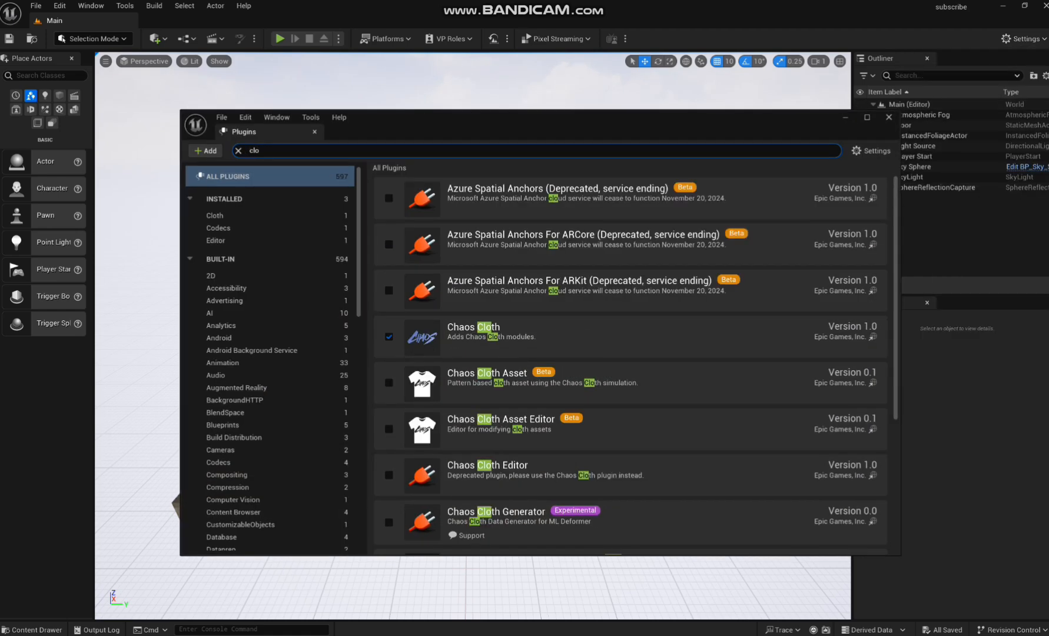
scroll(389, 471, "down", 3)
left_click(388, 471)
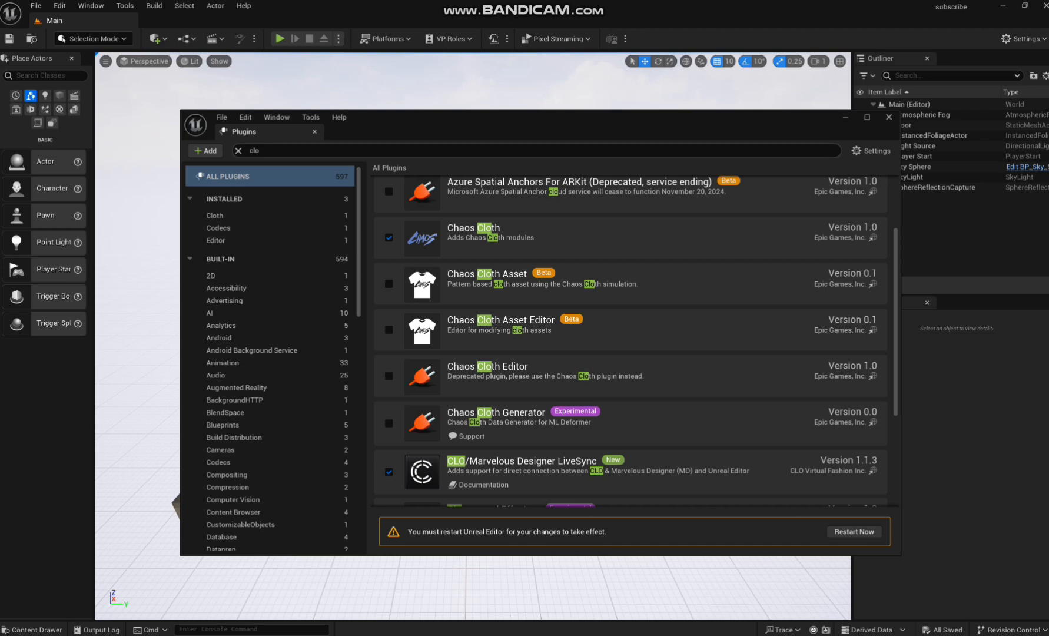
Step: Search the plugins for "substanc", enable Substance in UE5, and close the plugin manager
left_click(259, 150)
key("BackSpace")
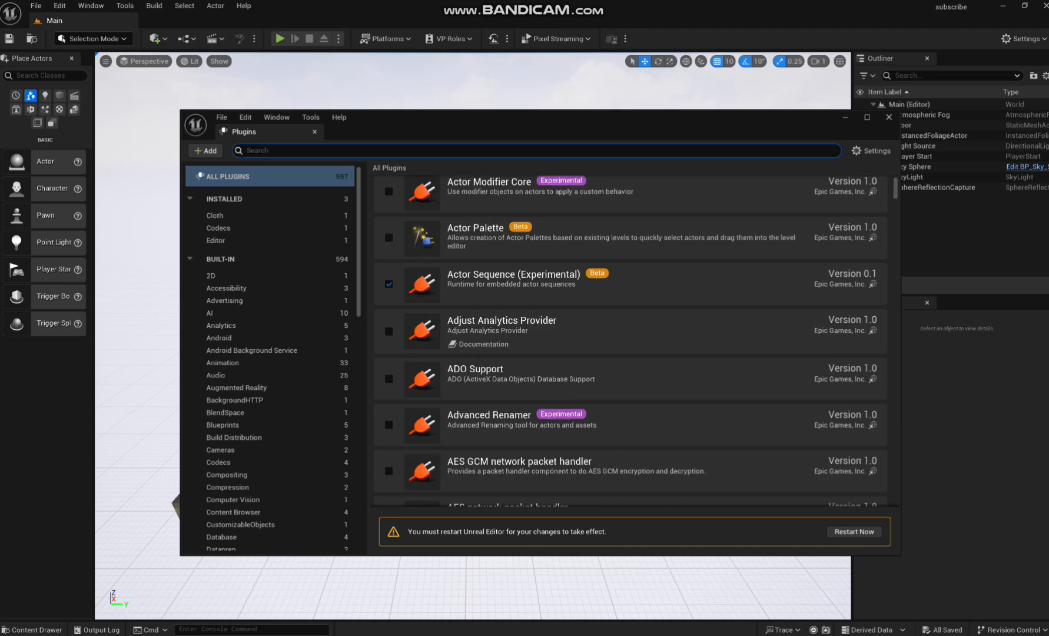
type("subs")
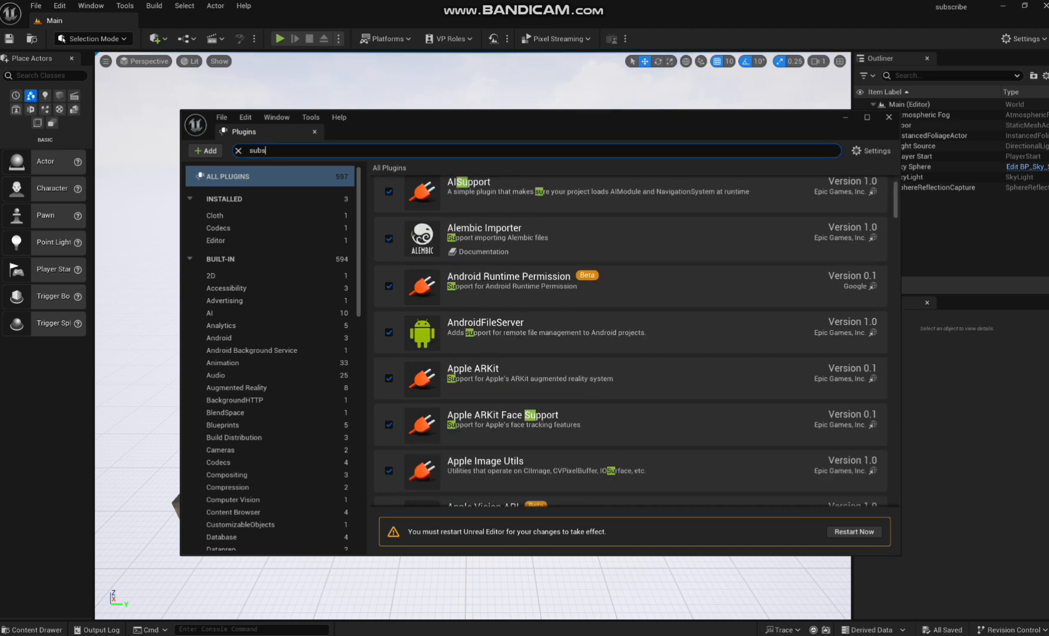
type("tanc")
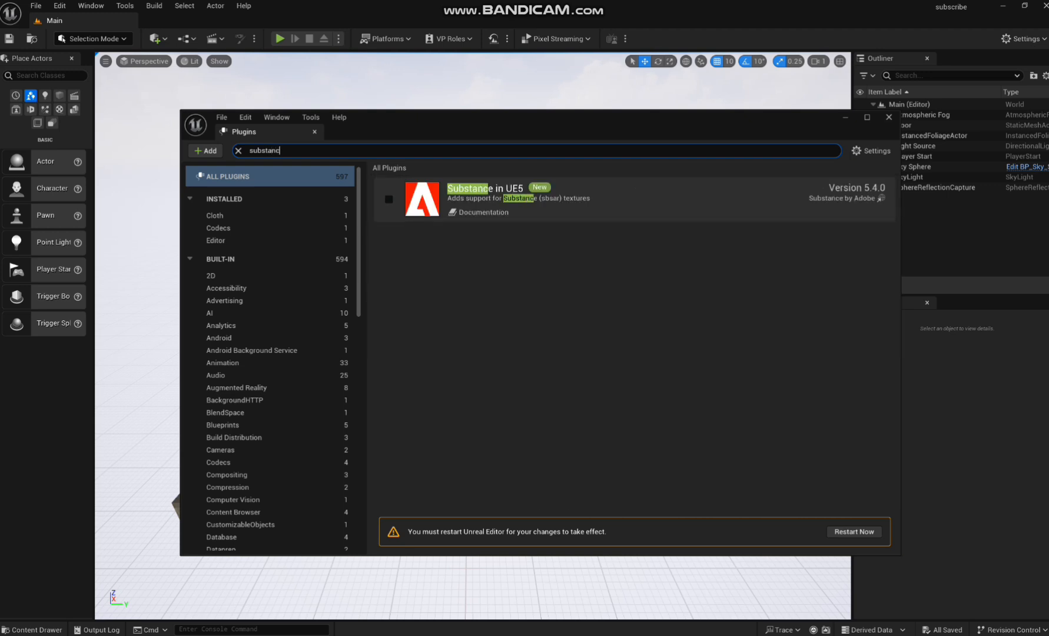
left_click(389, 199)
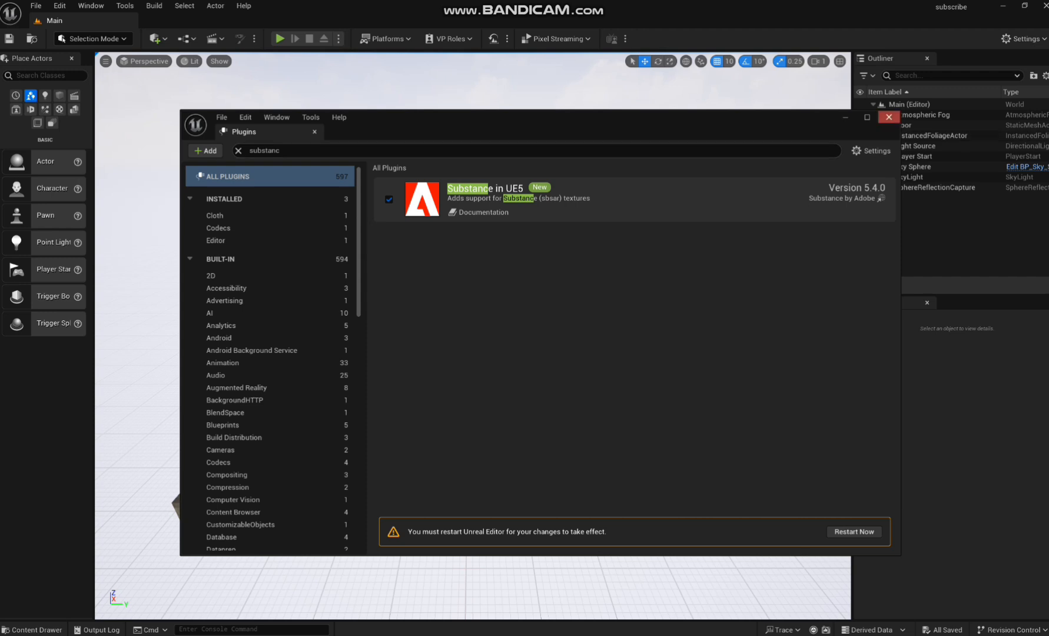
left_click(888, 116)
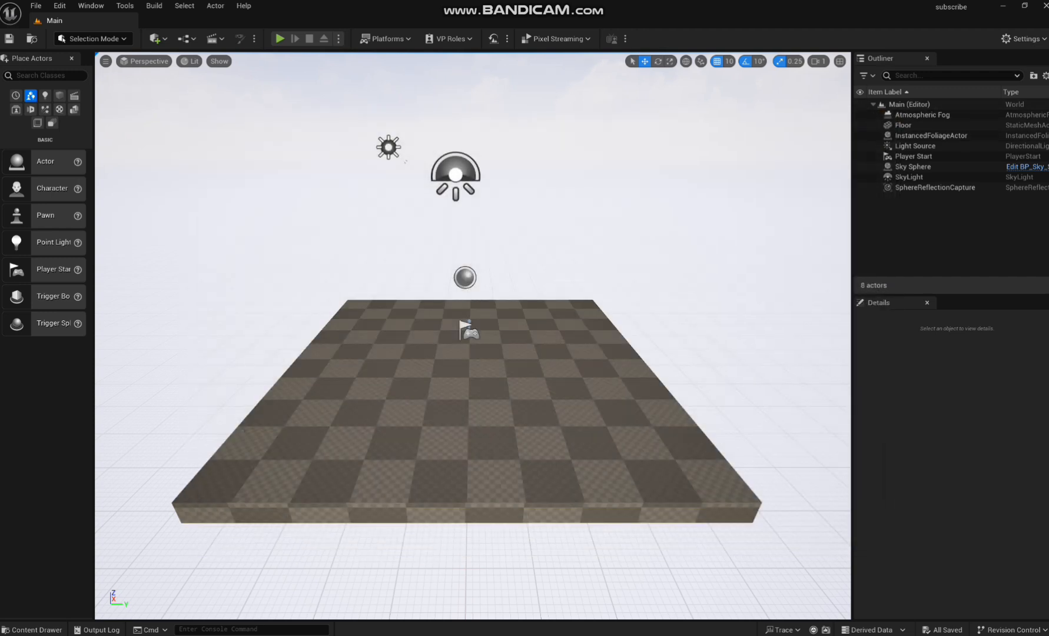
Step: In the Project Settings, search for "rhi" and set the Windows Default RHI to DirectX 11
left_click(1022, 38)
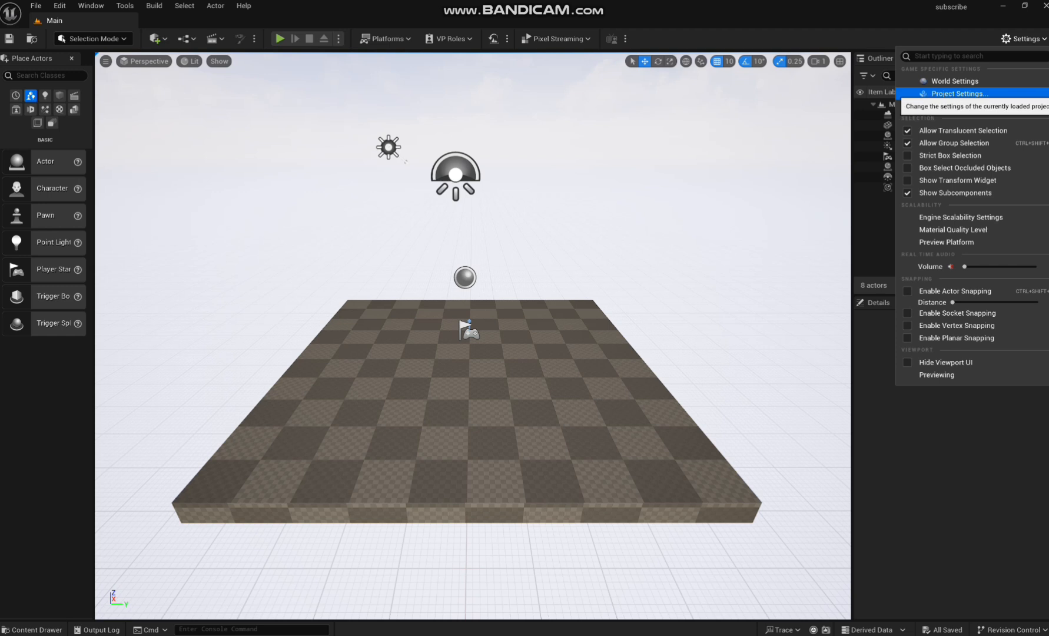
left_click(956, 93)
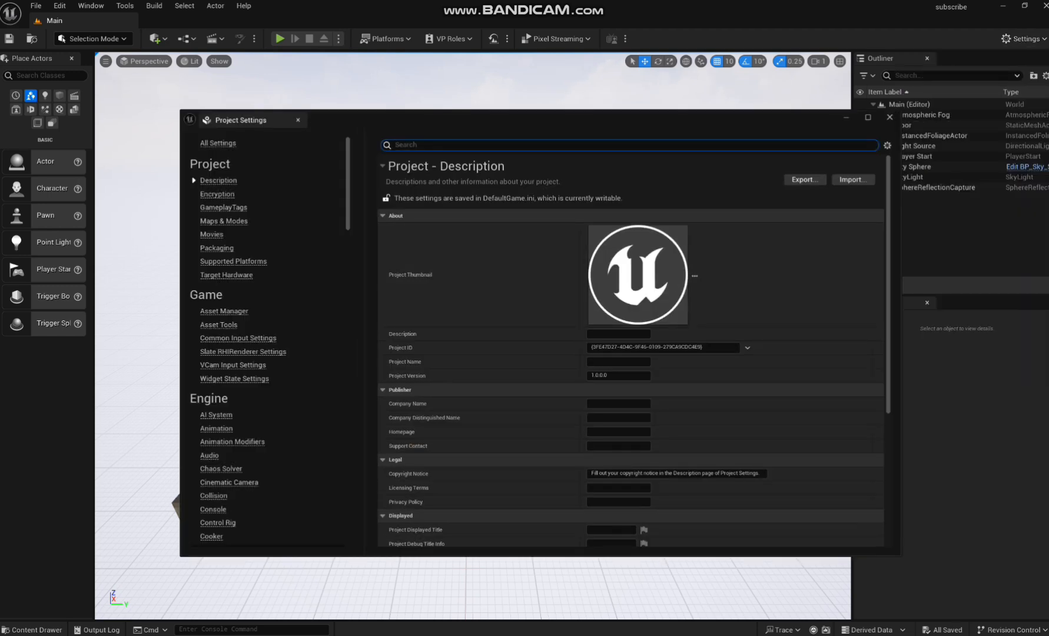
type("rhi")
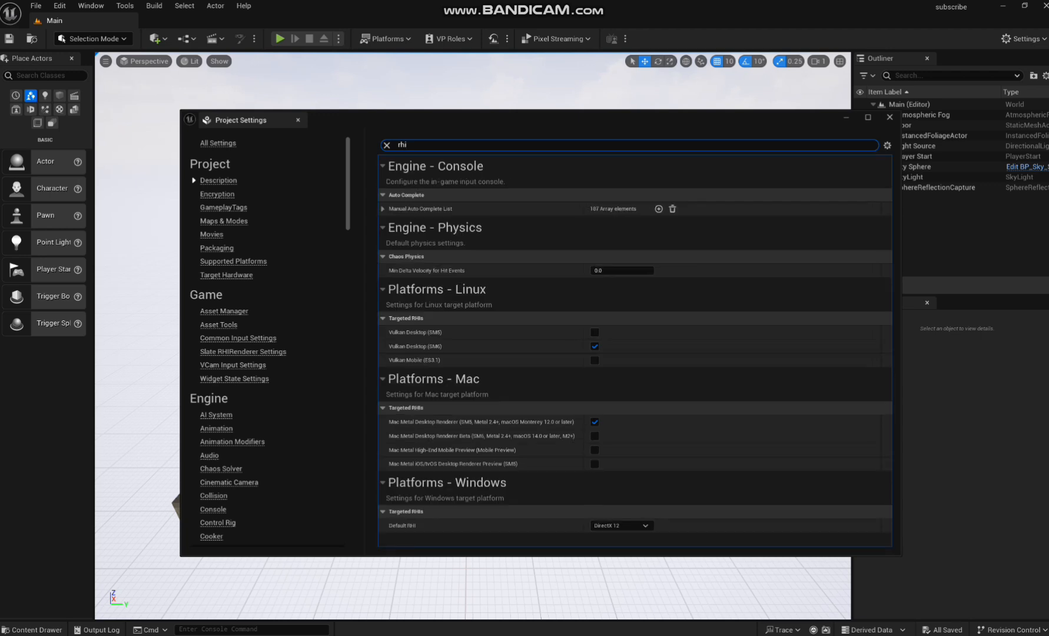
left_click(623, 525)
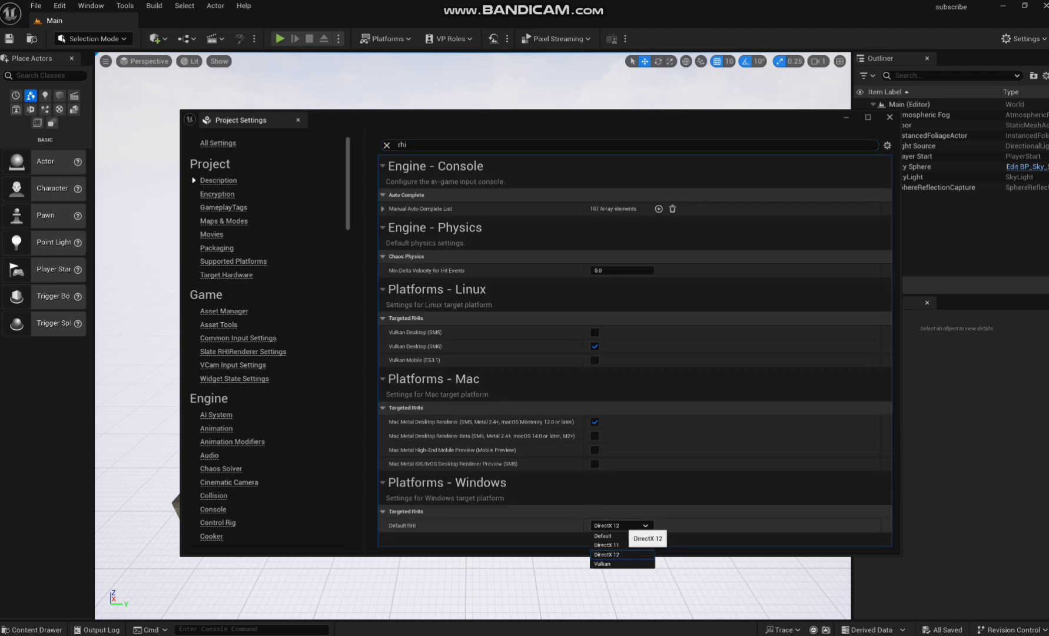
left_click(622, 544)
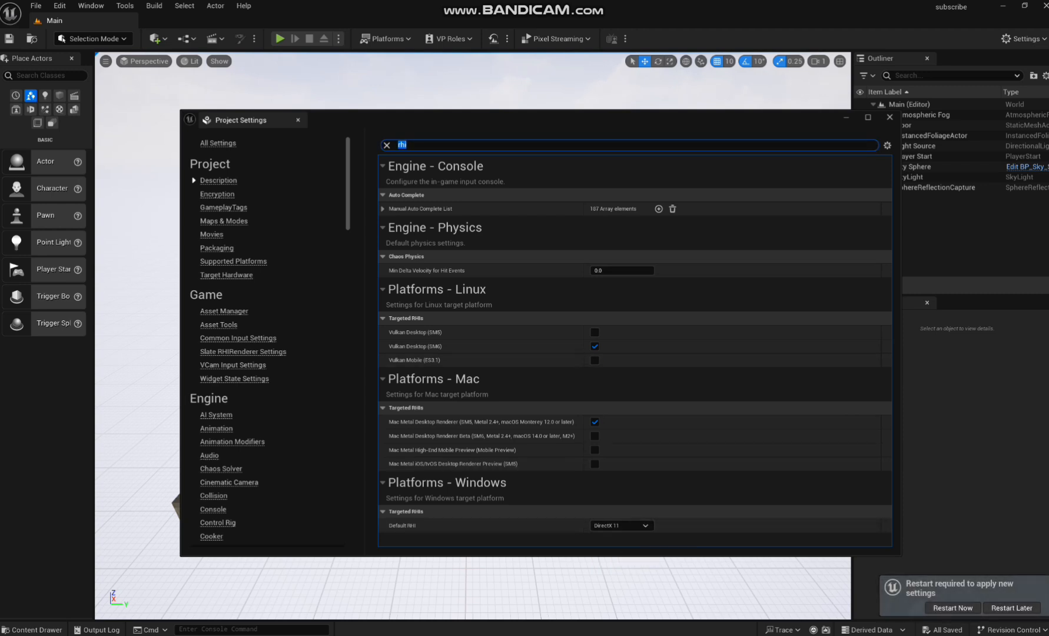
Step: Make sure Order Independent Transparency (Experimental) is on and enable Local Fog Volume Apply on Translucent in the project's Rendering settings
key("BackSpace")
type("trans")
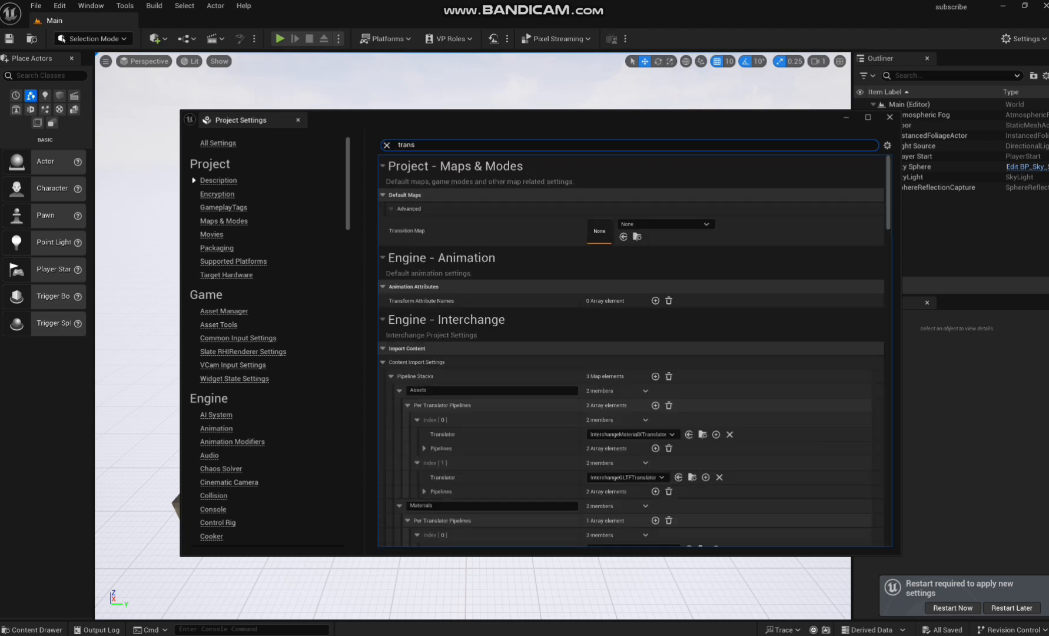
type("luc")
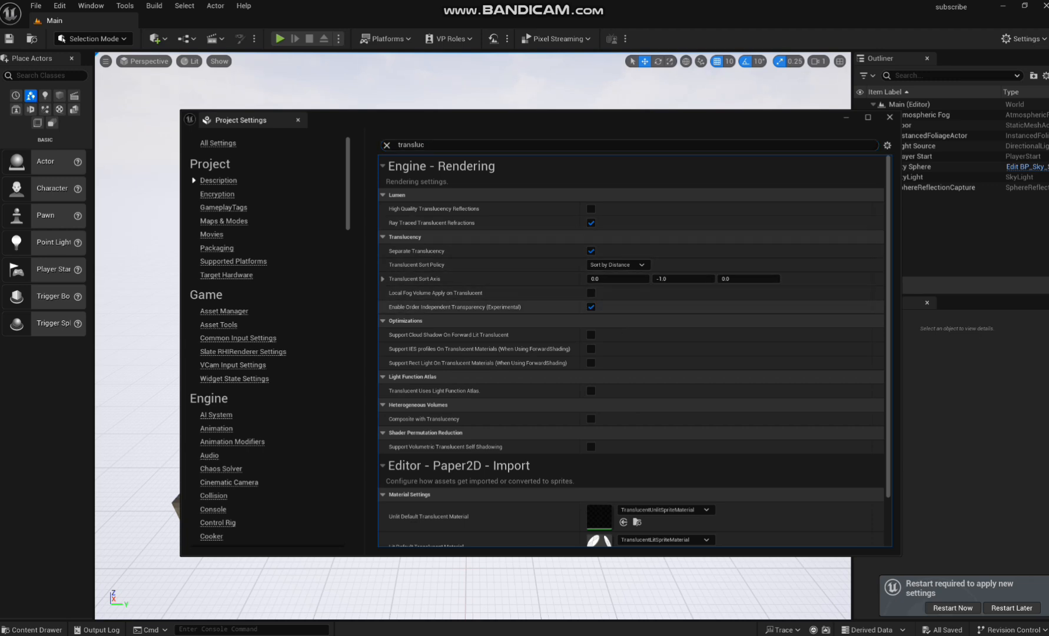
left_click(591, 306)
left_click(591, 307)
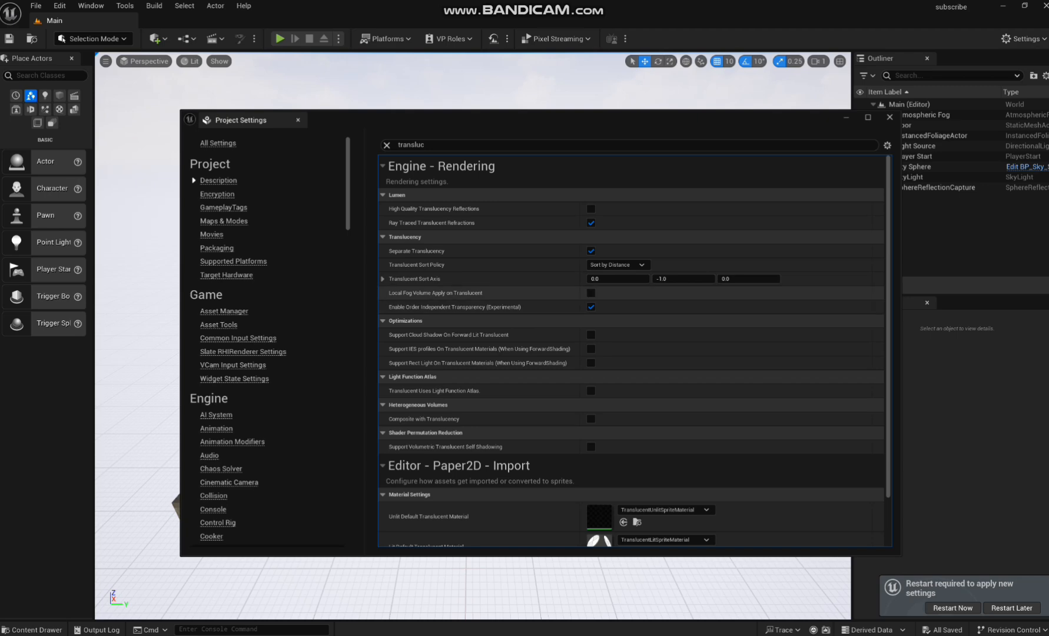
left_click(591, 293)
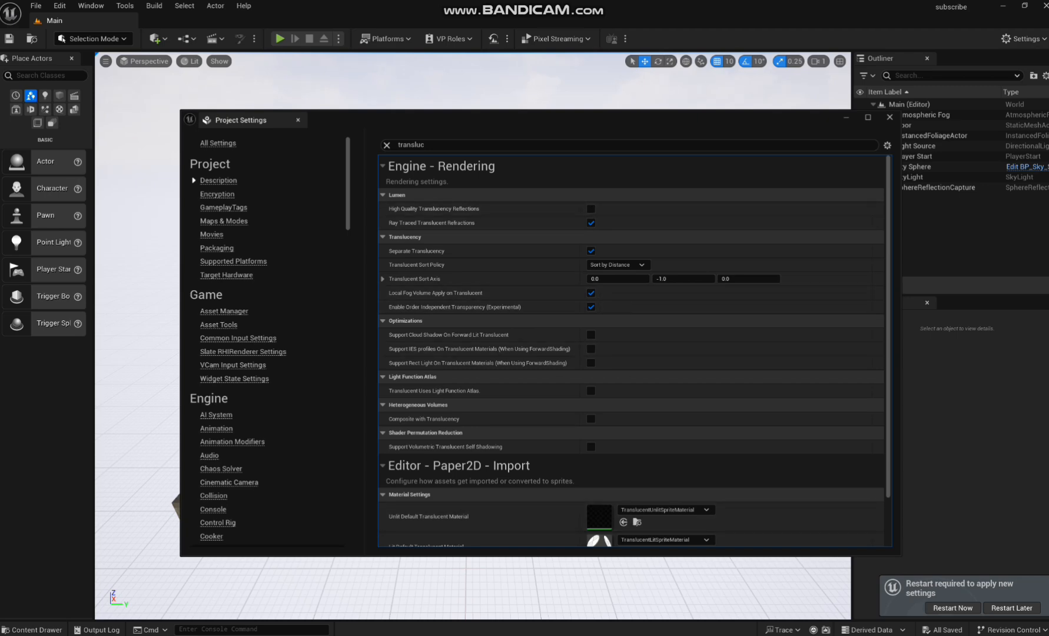
left_click(889, 117)
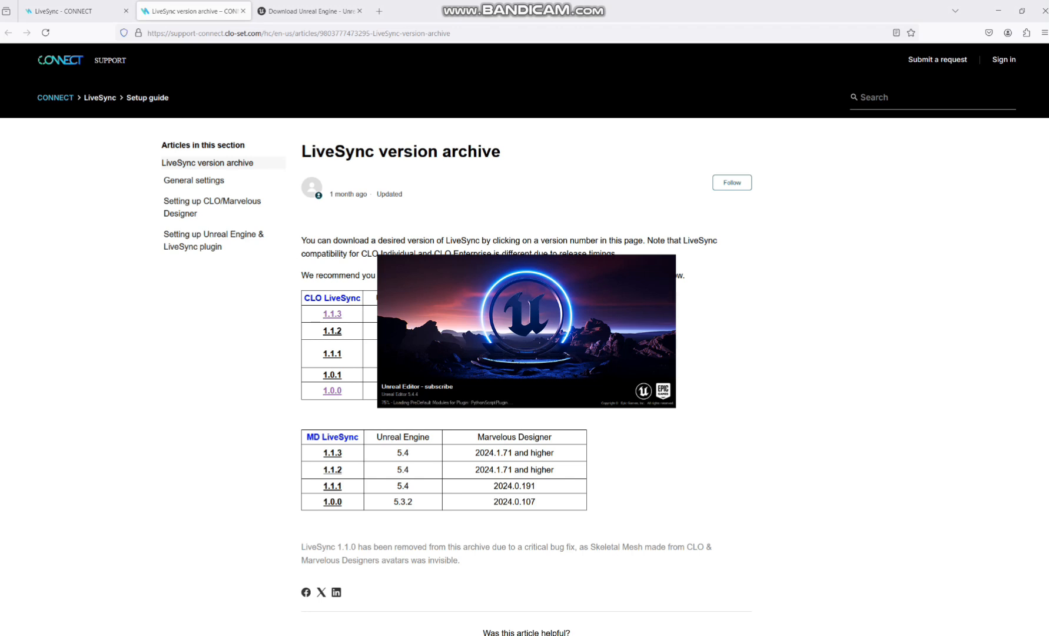
Step: Switch to the Unreal Editor and create a new folder named clo3d inside the project's Content folder
mouse_move(631, 635)
left_click(630, 596)
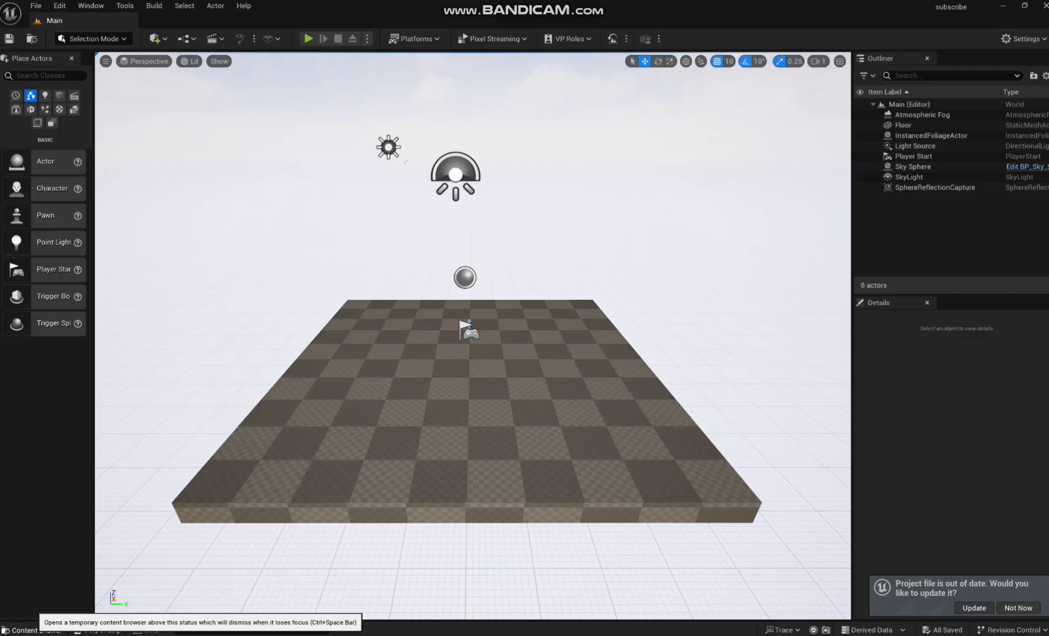
left_click(34, 629)
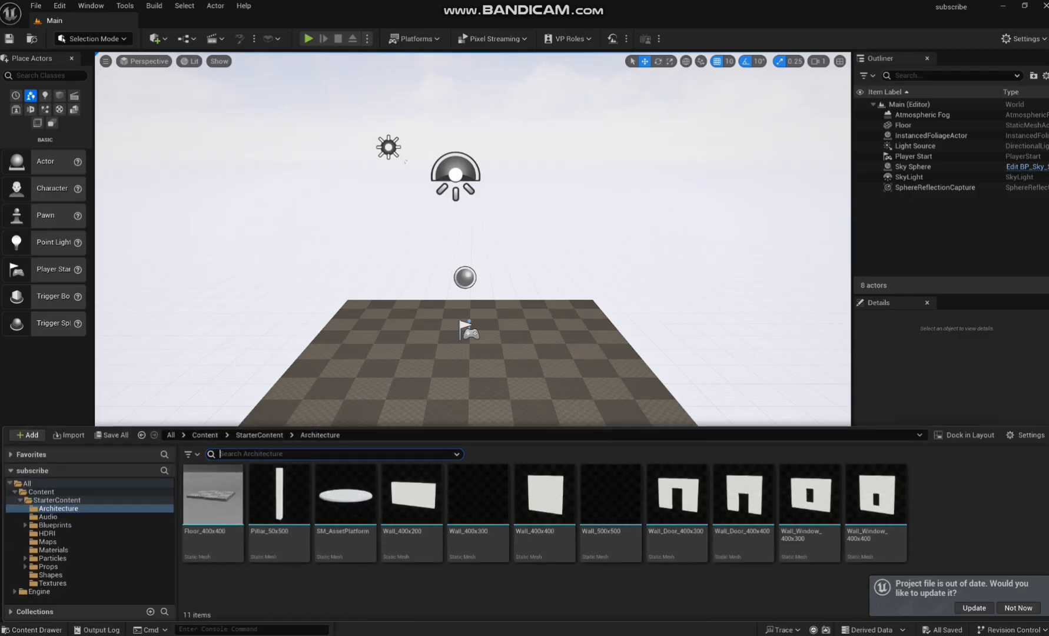
left_click(41, 491)
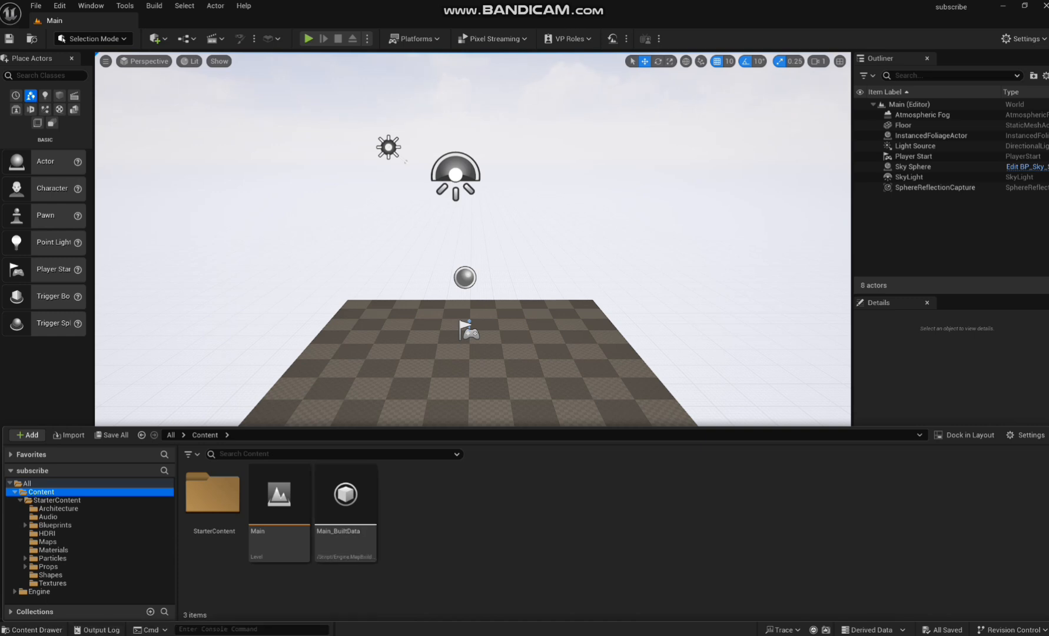
right_click(434, 506)
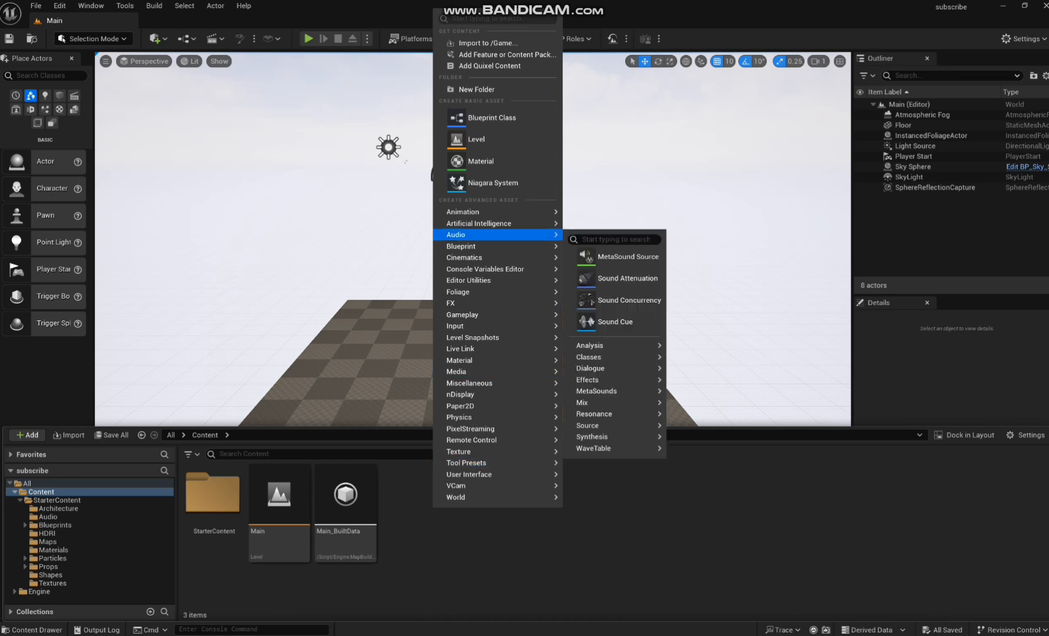
left_click(474, 89)
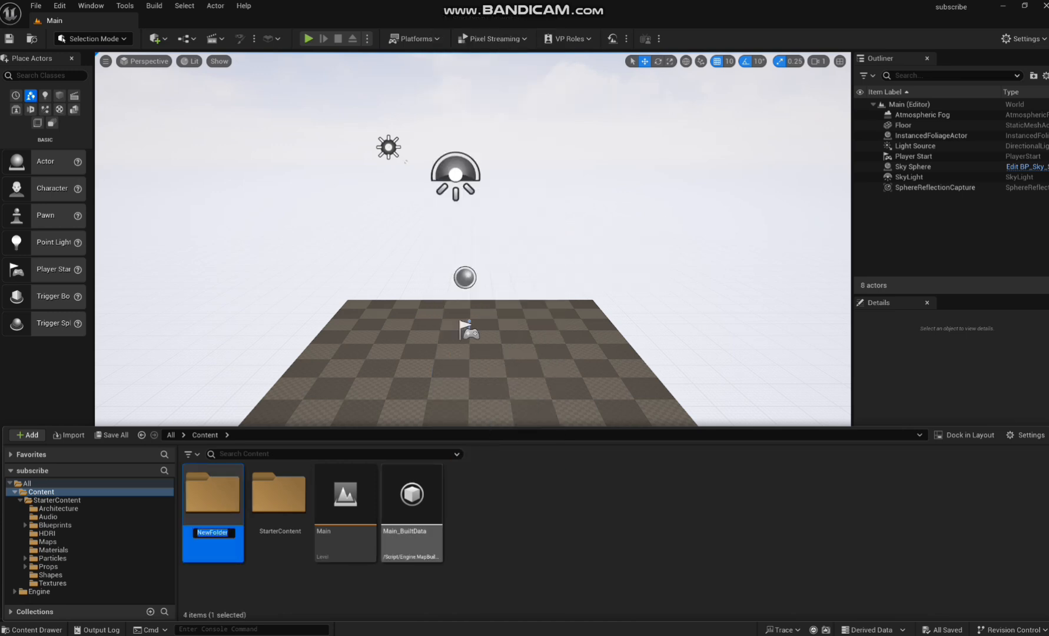
type("clo")
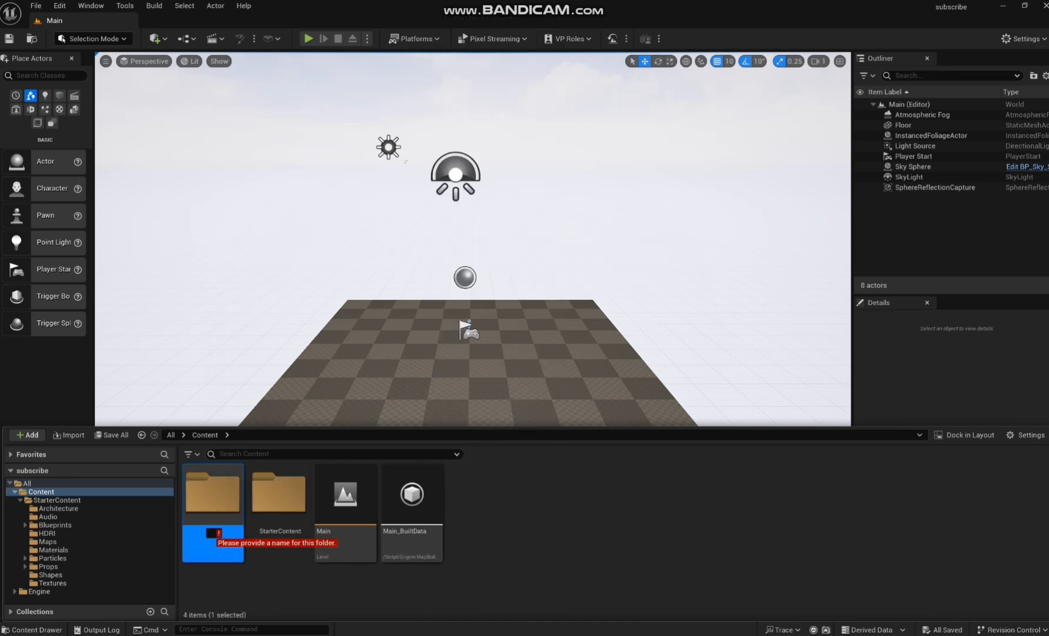
type("33")
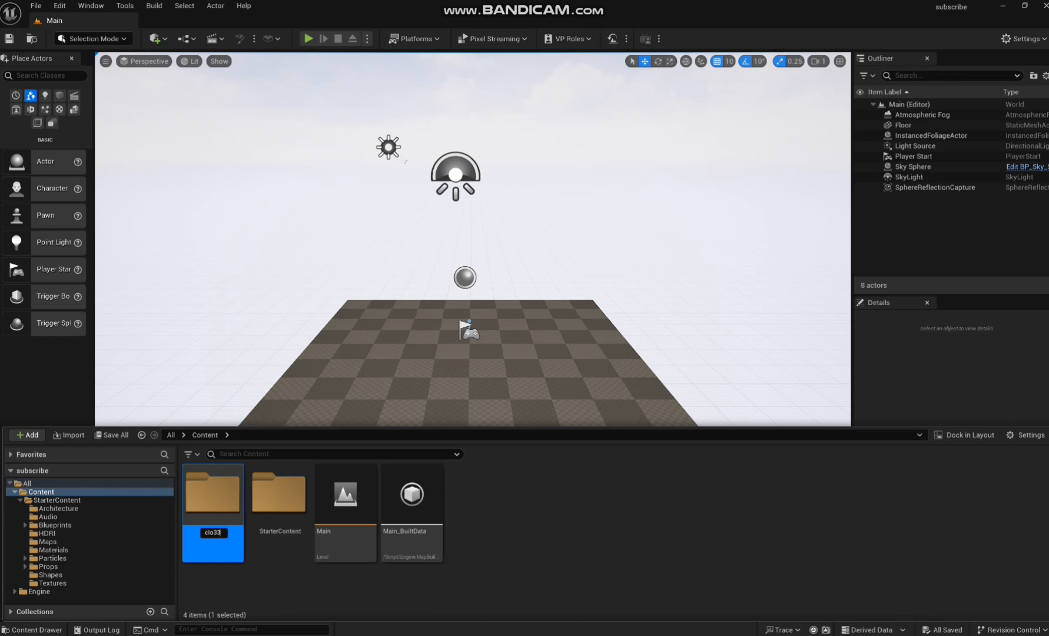
key("BackSpace")
type("d")
key("Return")
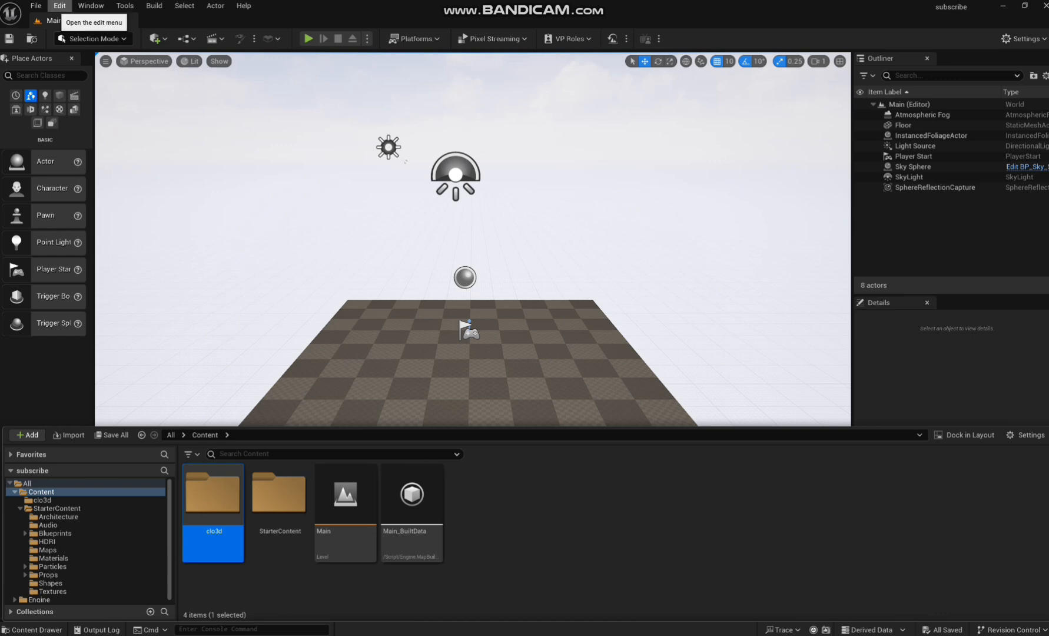
Step: Open the CLO/MD LiveSync Editor and dock it beside the Main level
left_click(91, 6)
left_click(91, 6)
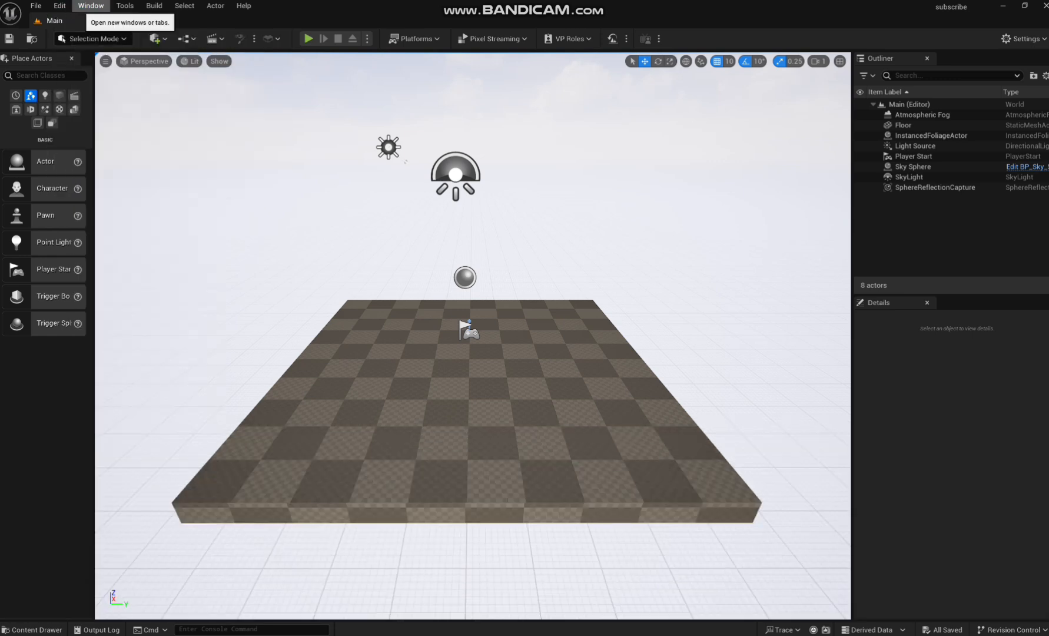
left_click(91, 6)
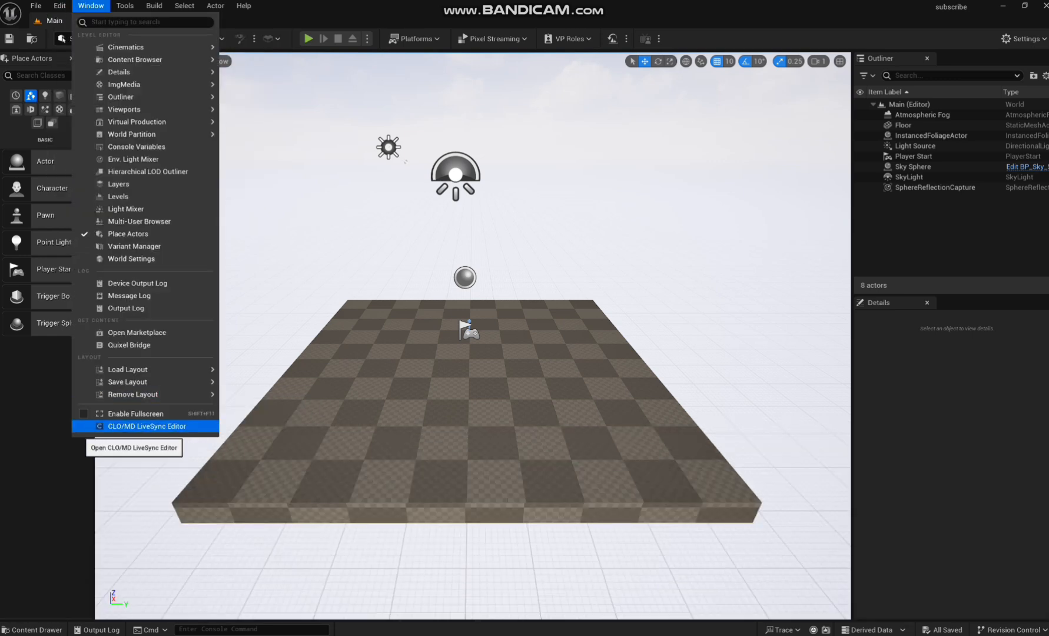
left_click(147, 426)
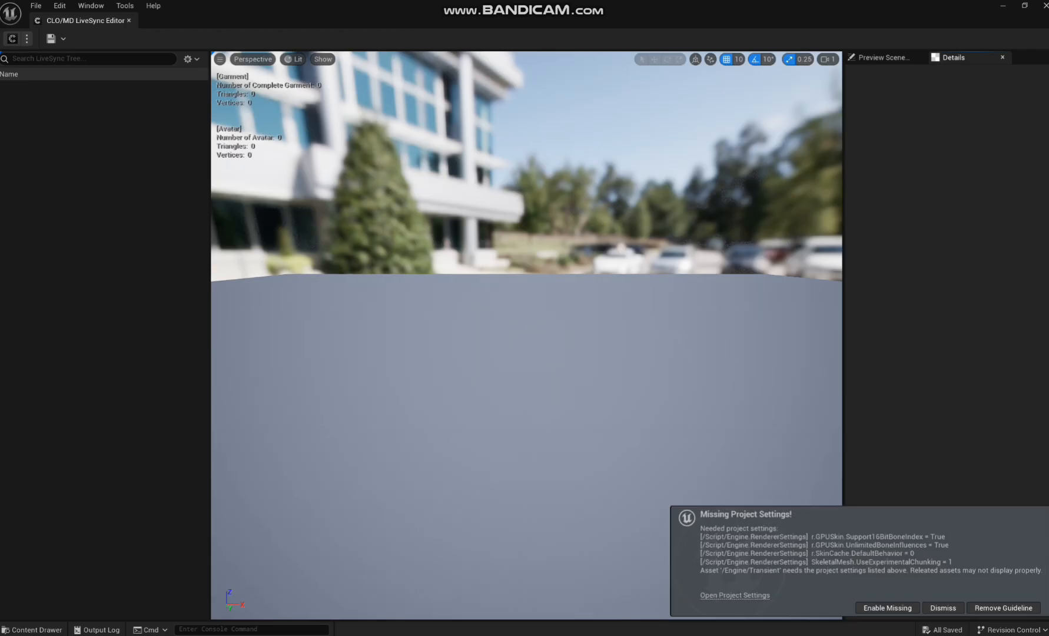
left_click_drag(86, 20, 186, 20)
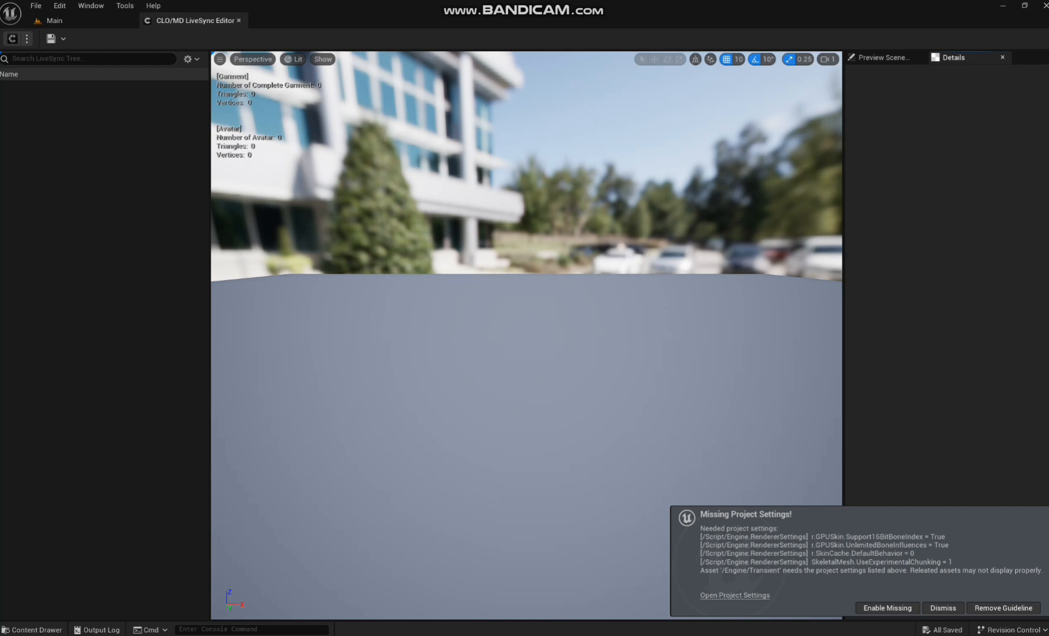
Step: Sync the garment and avatar from CLO into the LiveSync Editor, accepting the simulation warning
left_click(12, 38)
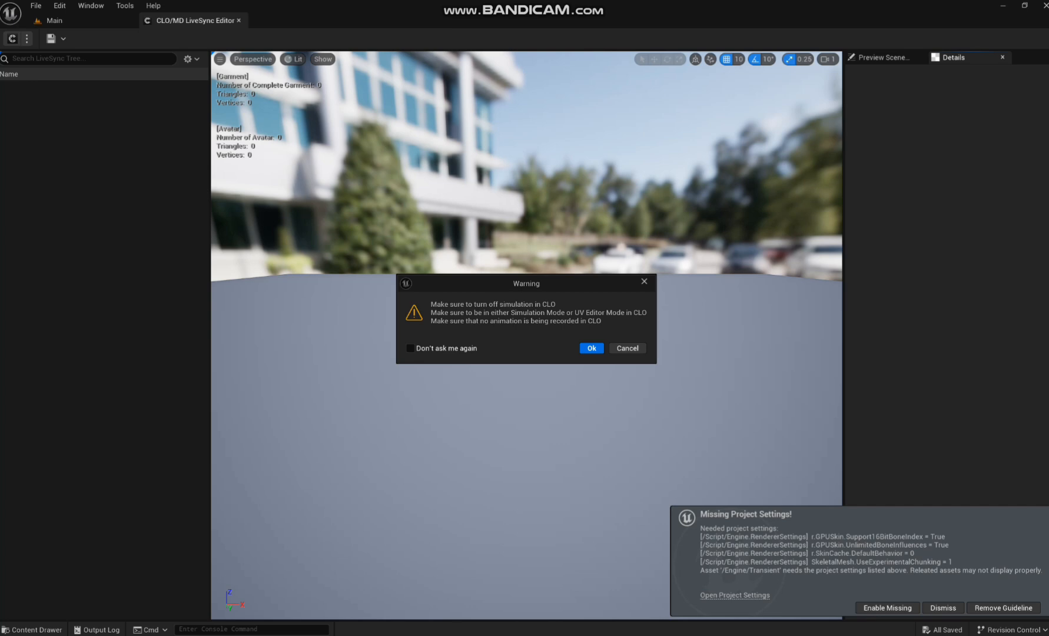
left_click(592, 348)
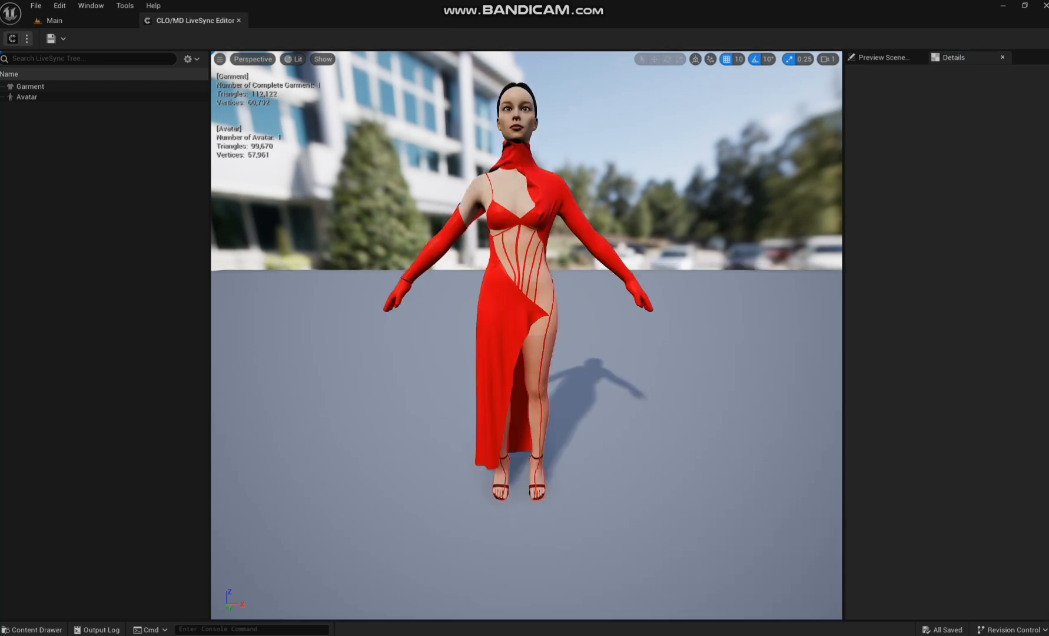
Step: Set the Opacity of the garment's MI_tulle_Matte material to about 0.58 and close the material
scroll(526, 335, "up", 5)
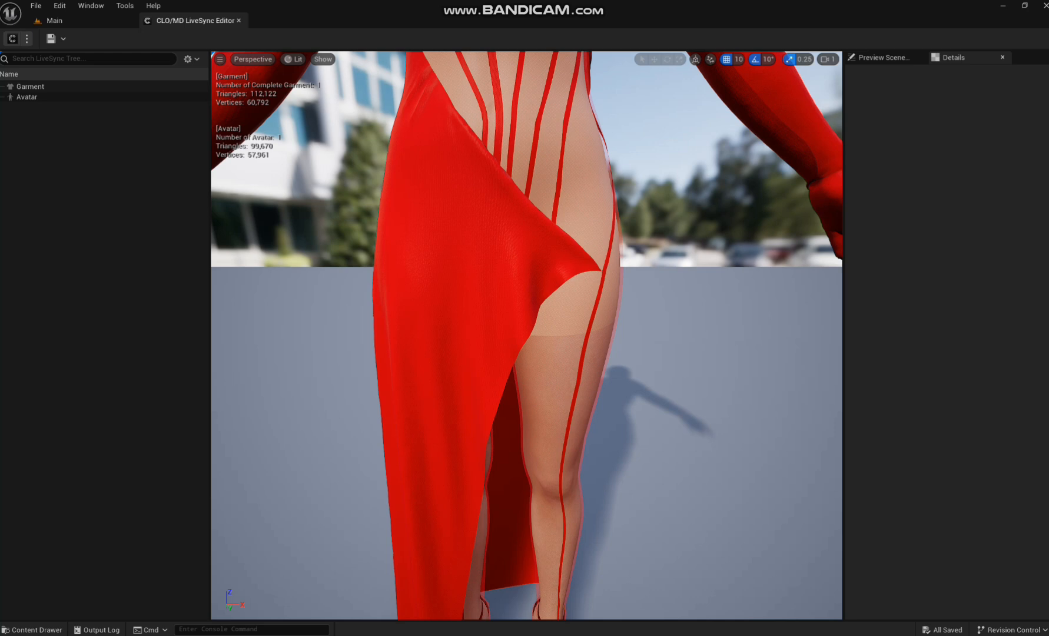
left_click(30, 86)
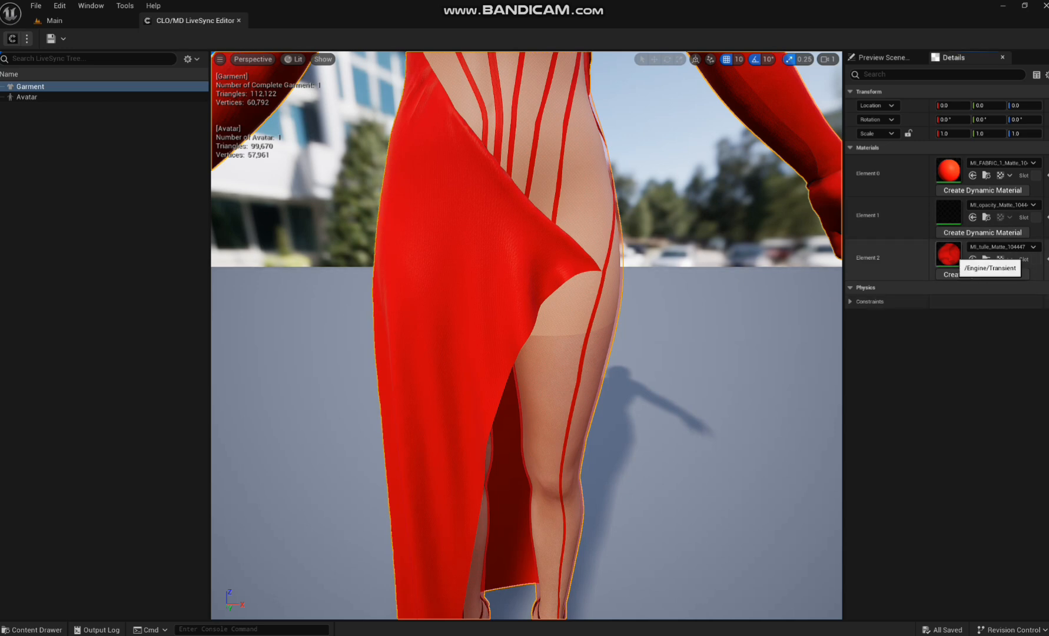
double_click(948, 255)
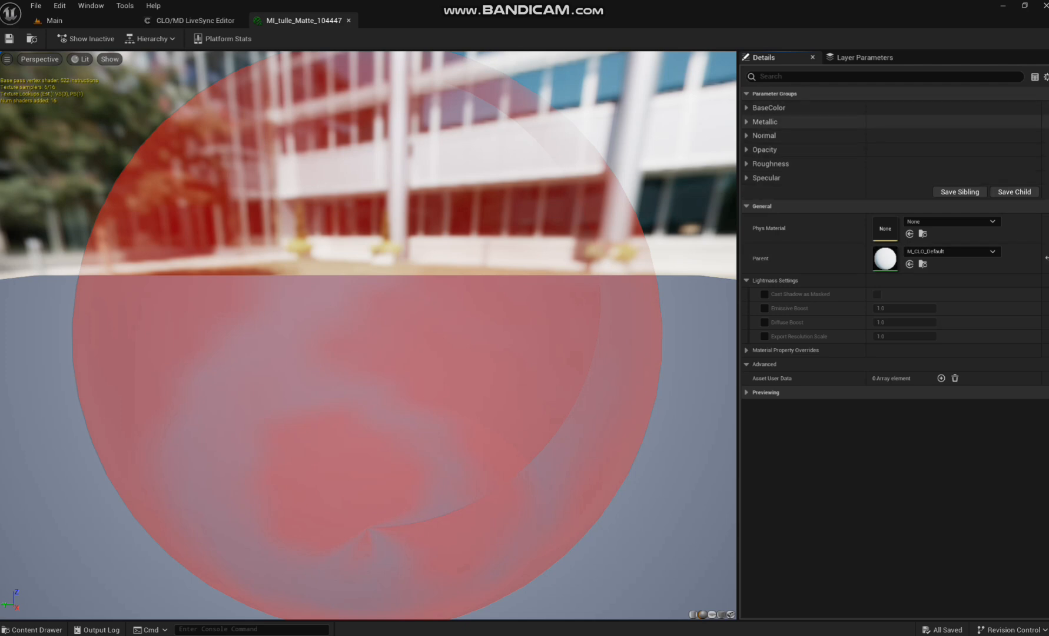
left_click(764, 149)
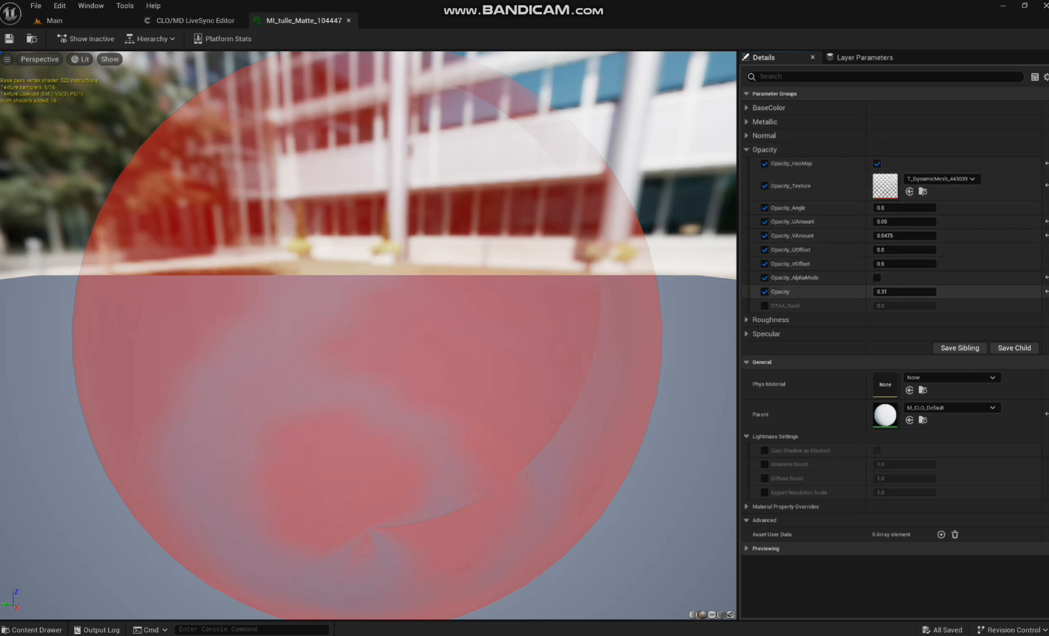
left_click_drag(903, 292, 935, 292)
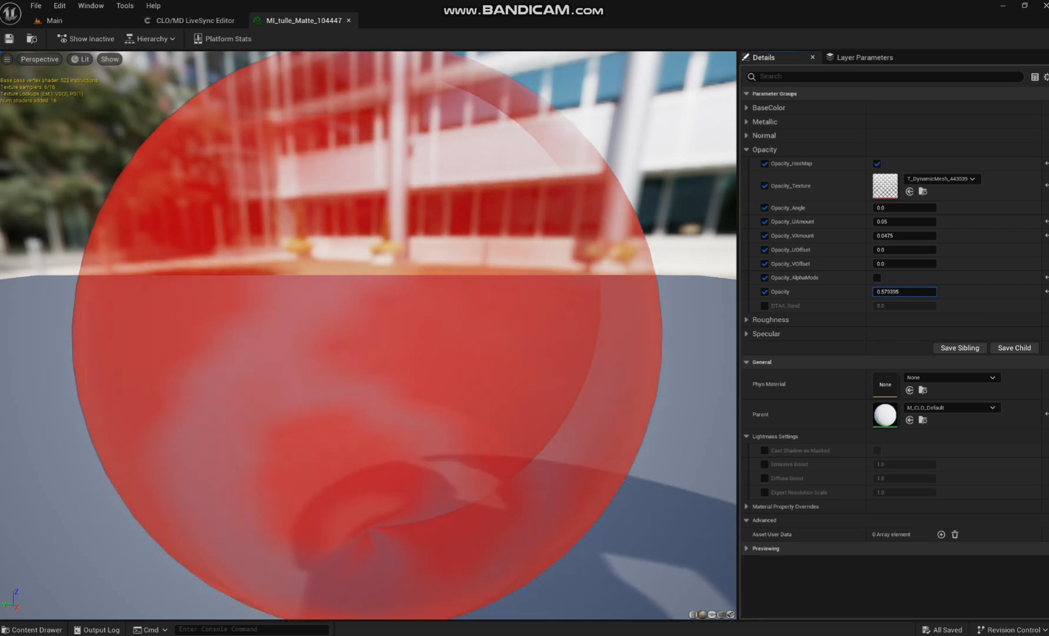
left_click(348, 20)
middle_click_drag(448, 283, 641, 221)
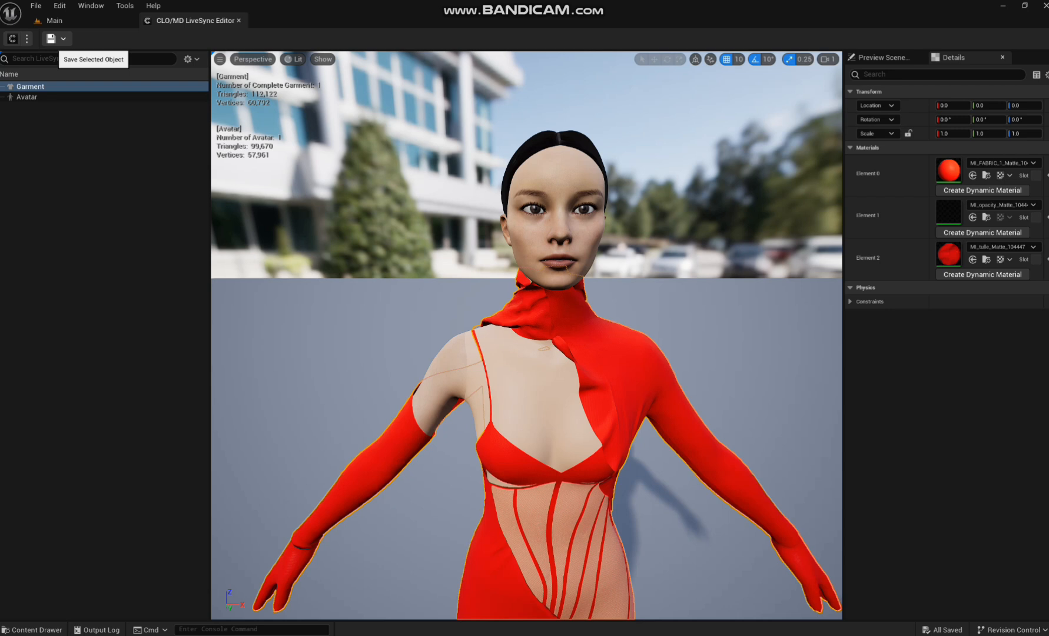
left_click(51, 39)
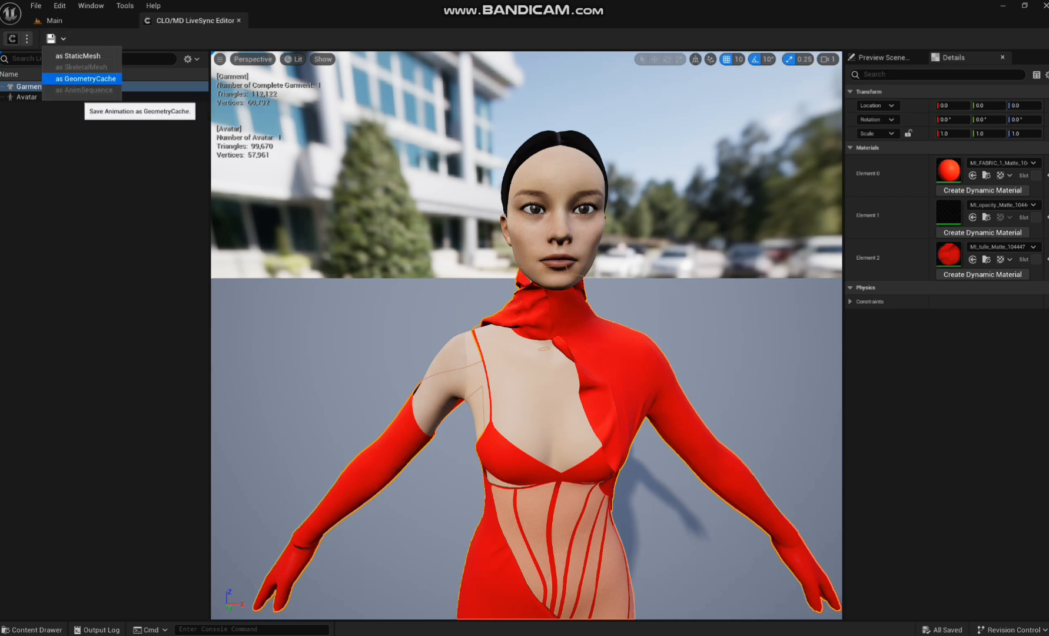
left_click(62, 40)
left_click(61, 40)
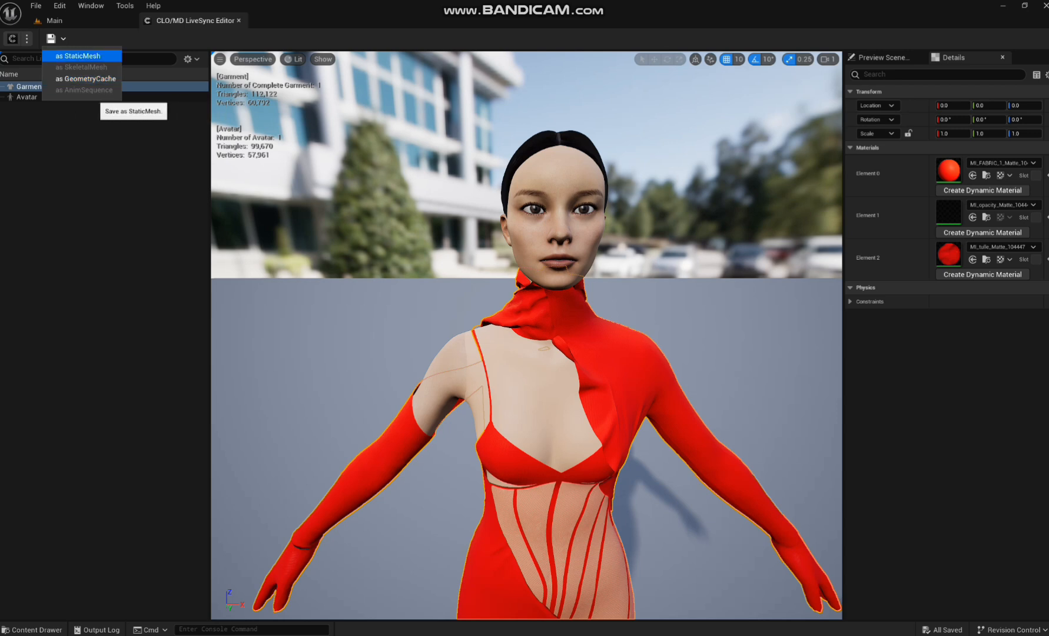
left_click(100, 195)
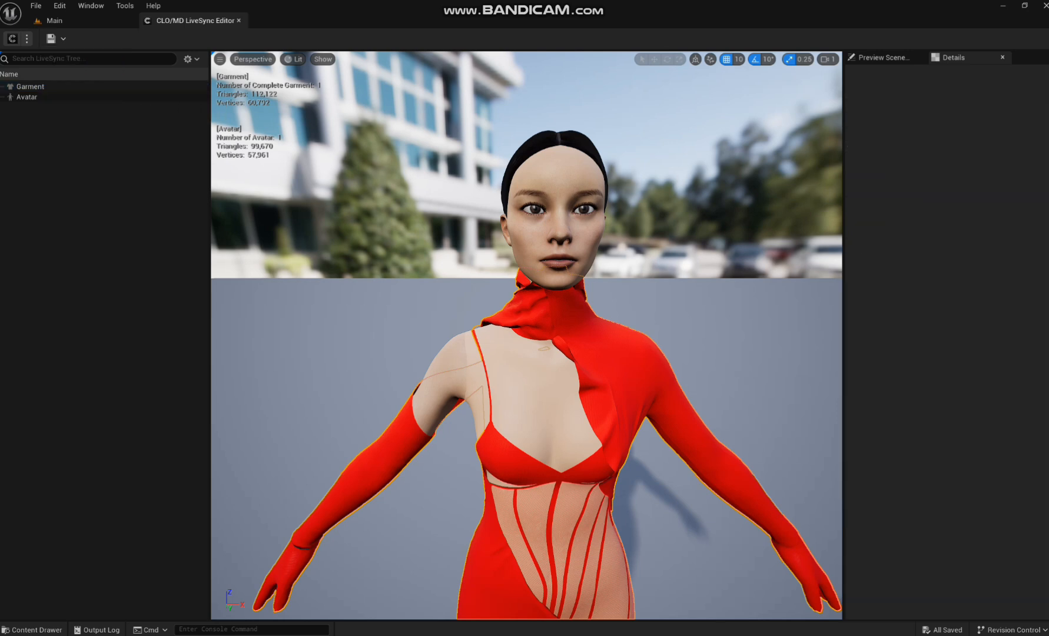
Step: Save the Garment as a GeometryCache named GeometryCache in the clo3d folder
left_click(28, 97)
left_click(30, 86)
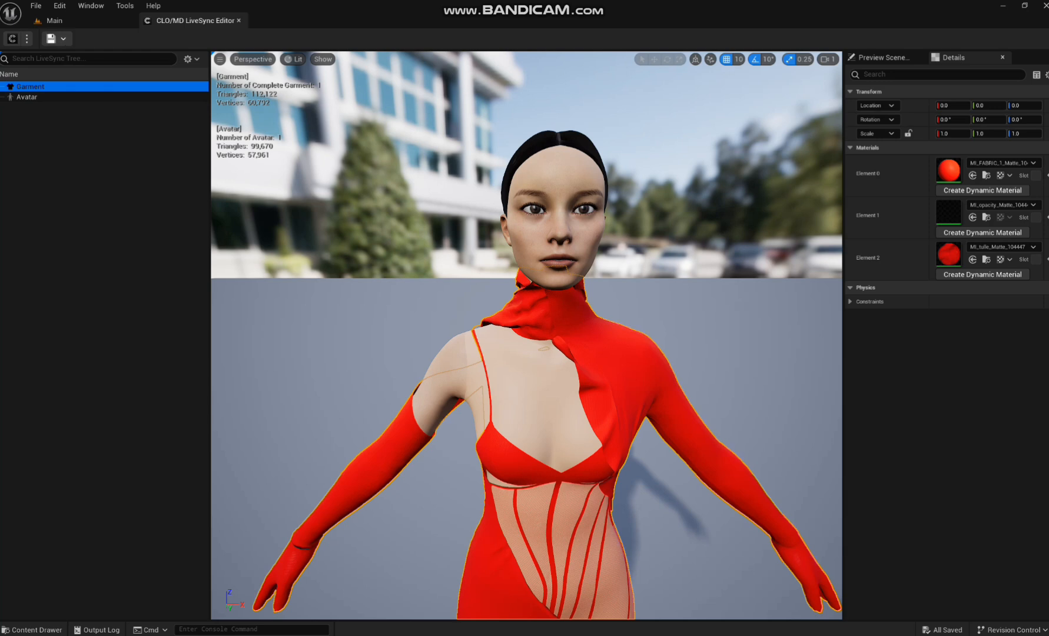
left_click(57, 39)
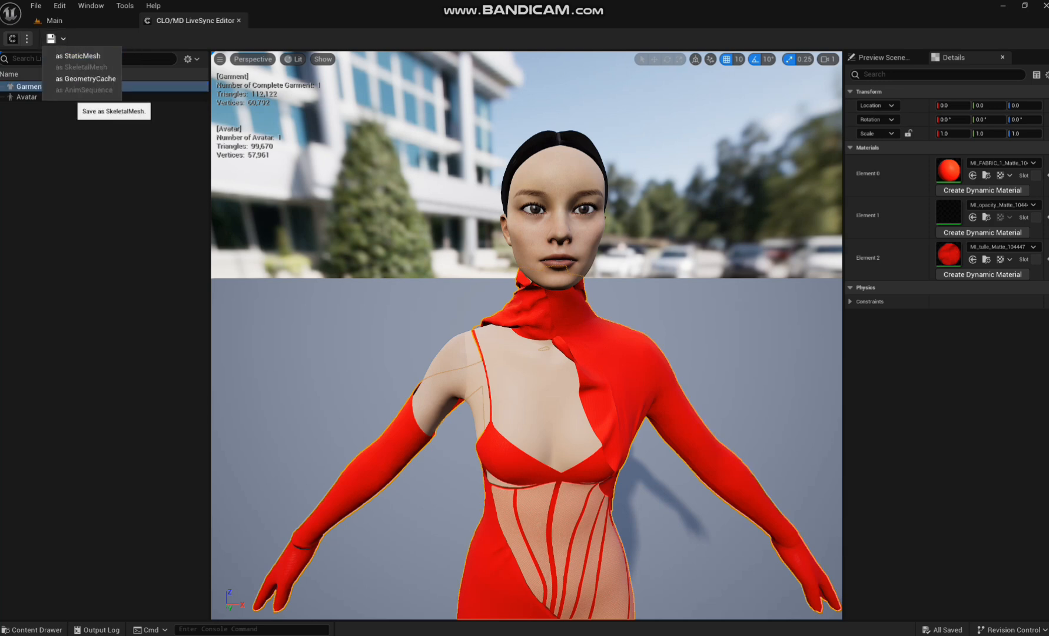
left_click(86, 79)
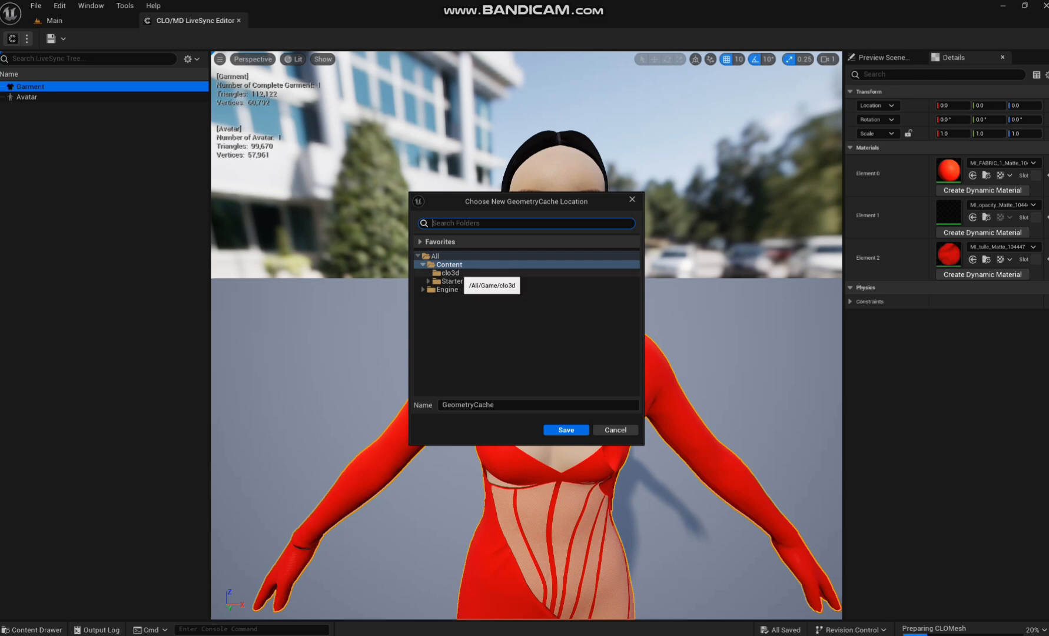
left_click(450, 272)
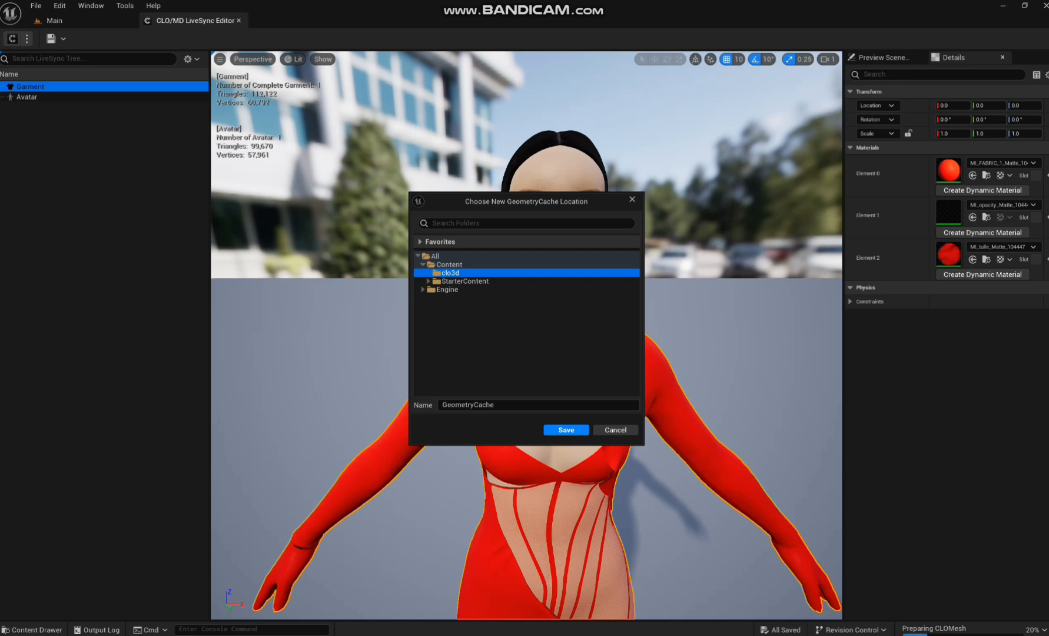
left_click(565, 430)
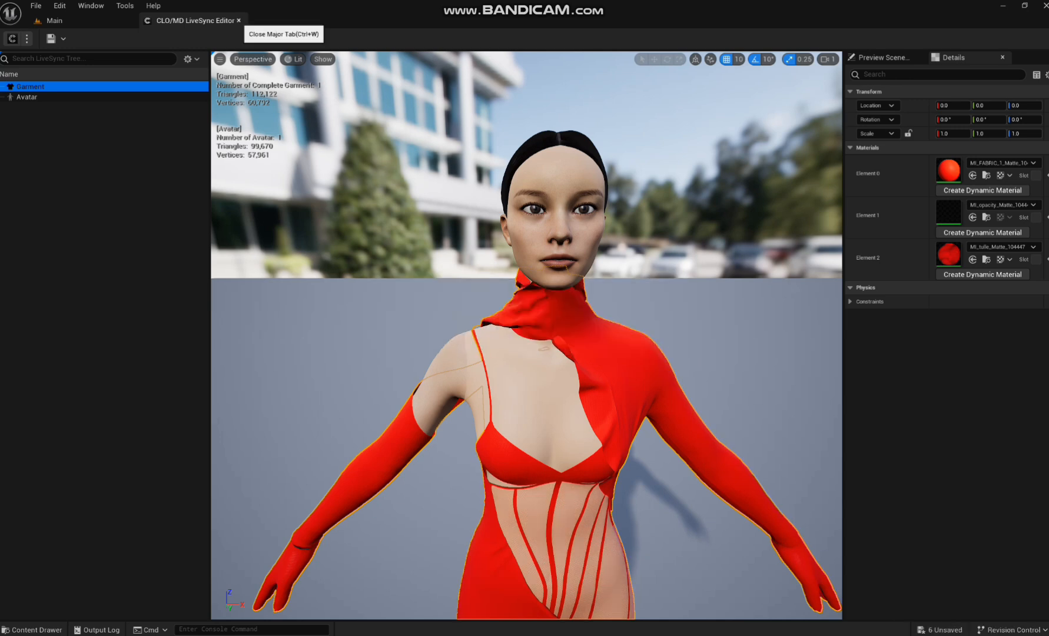
Step: Close the LiveSync Editor and place the GeometryCache asset from the clo3d folder on the level's floor
left_click(238, 20)
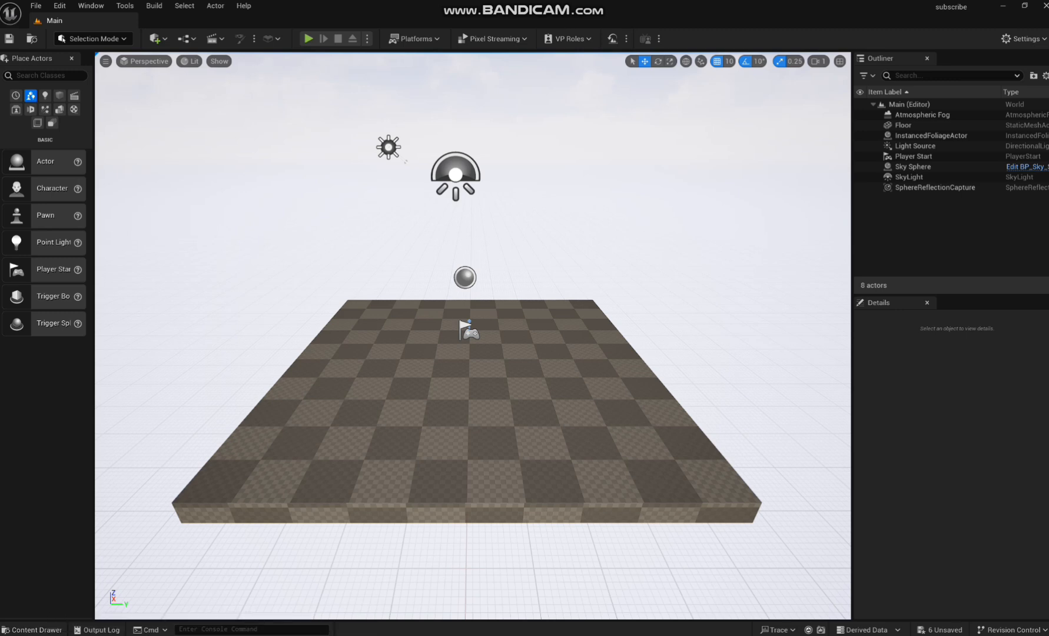
left_click(33, 629)
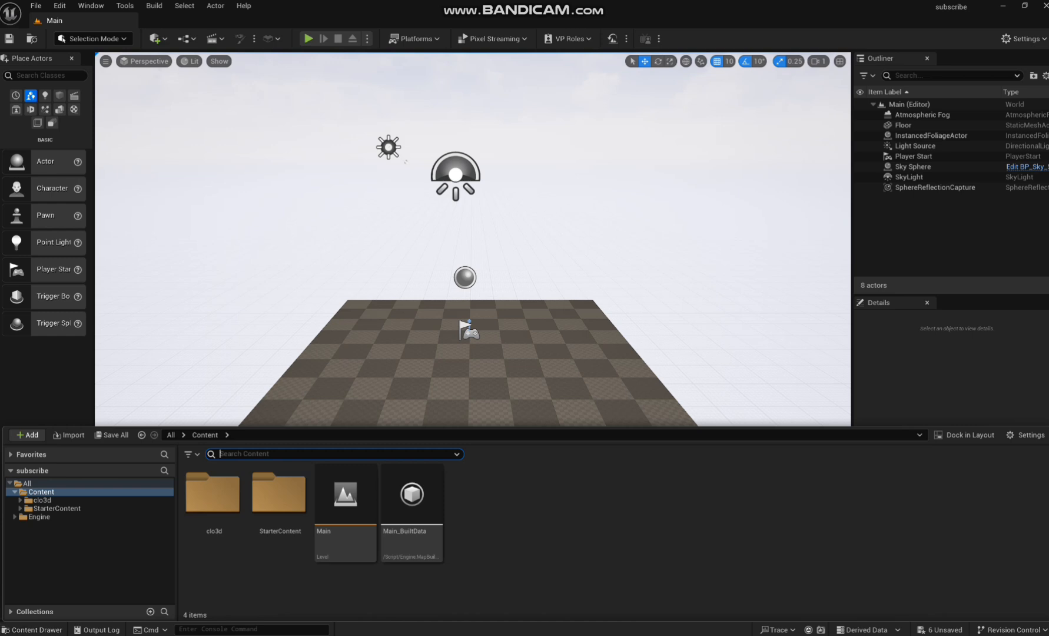
double_click(214, 515)
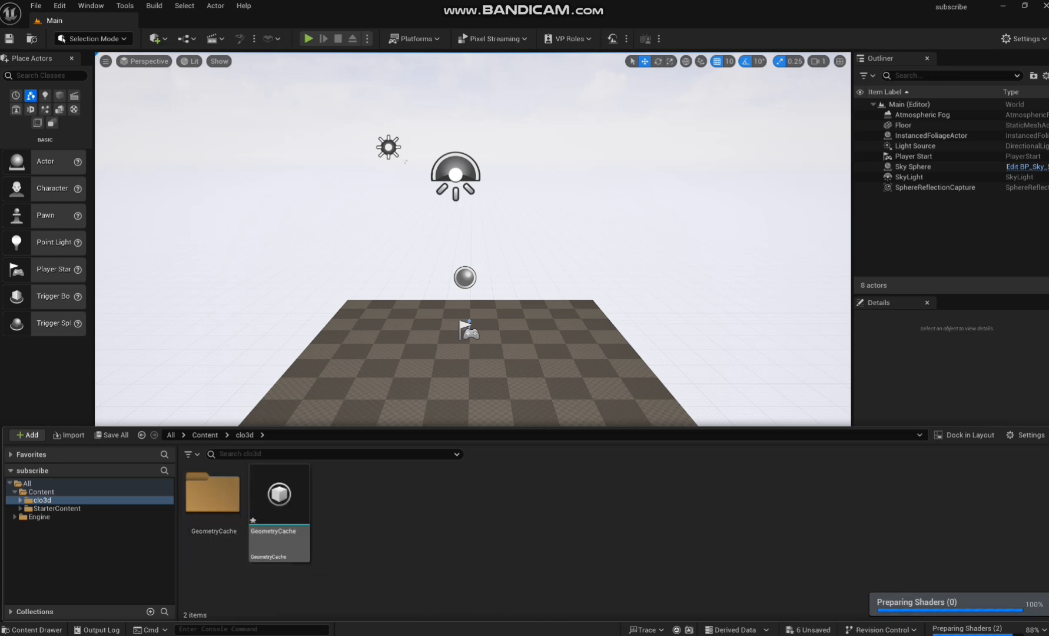
double_click(212, 500)
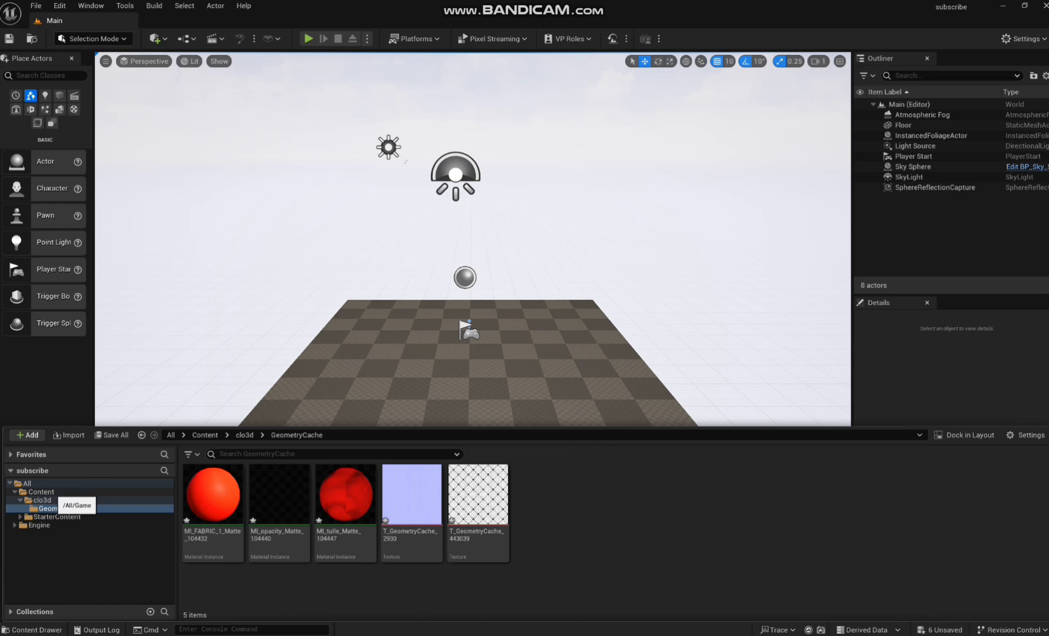
left_click(41, 499)
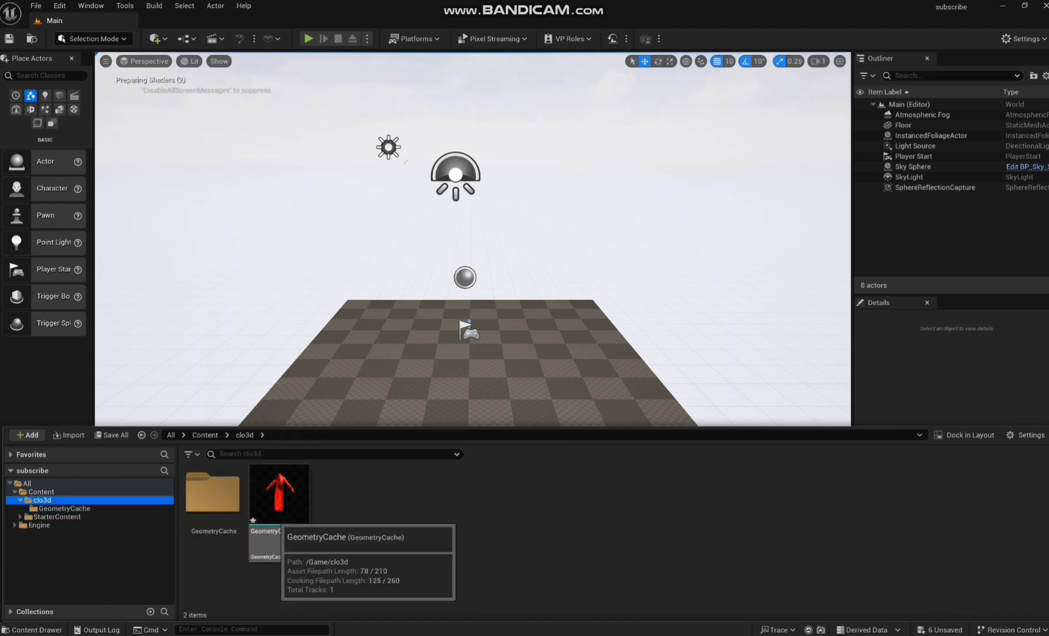
left_click_drag(279, 495, 468, 349)
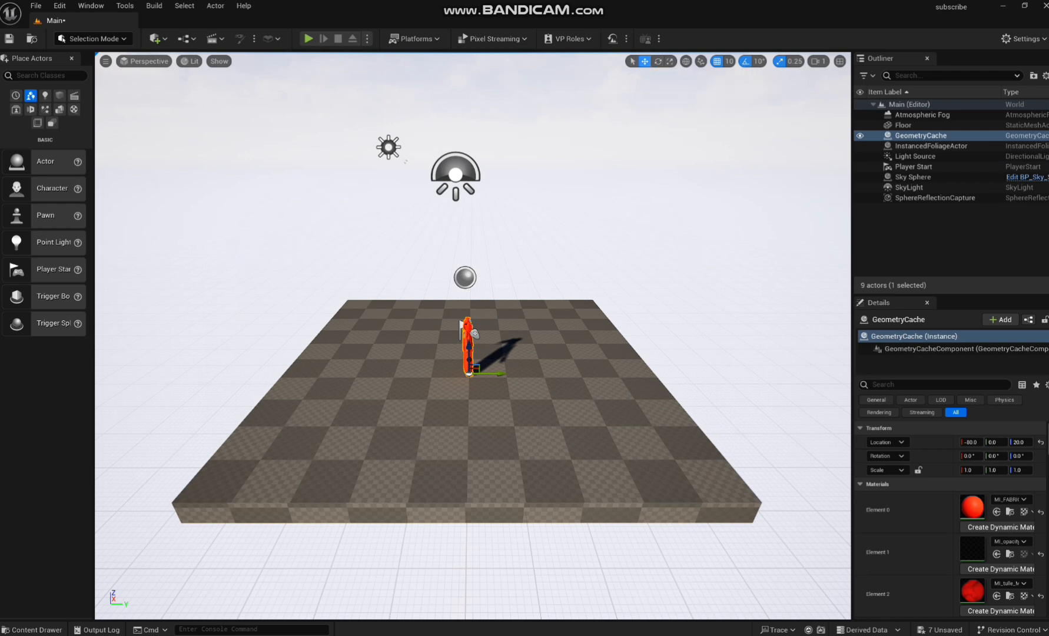
Step: Move the placed garment to a Z location of 0 and rotate it about 90° around the Z axis
left_click_drag(468, 373, 542, 388)
left_click(658, 61)
scroll(473, 335, "down", 2)
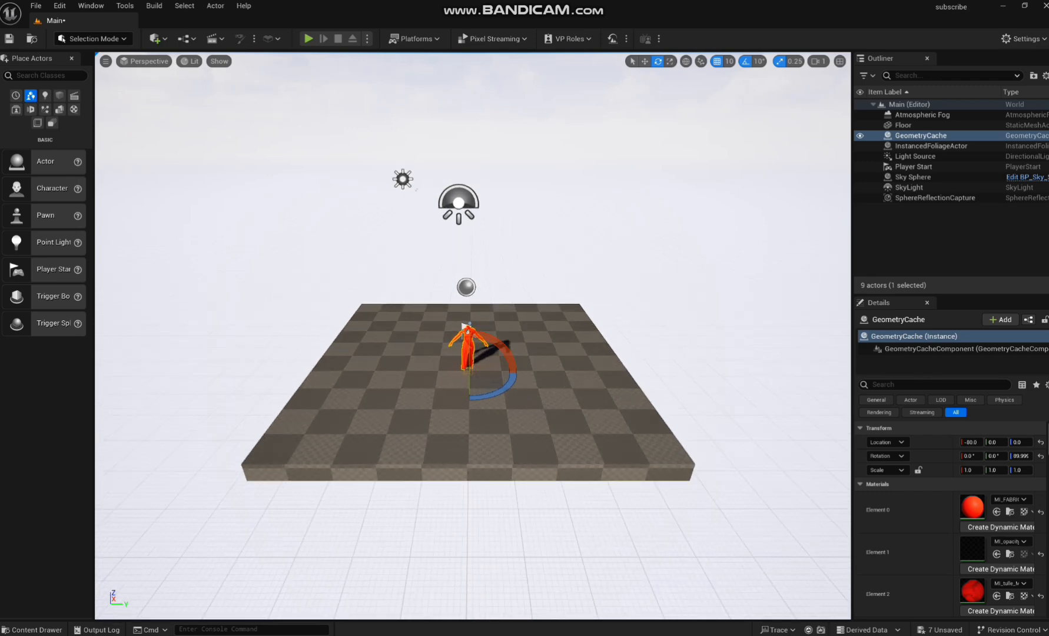
Step: Raise the placed garment above the floor to a Z location of 20
scroll(473, 335, "up", 4)
right_click_drag(472, 335, 495, 301)
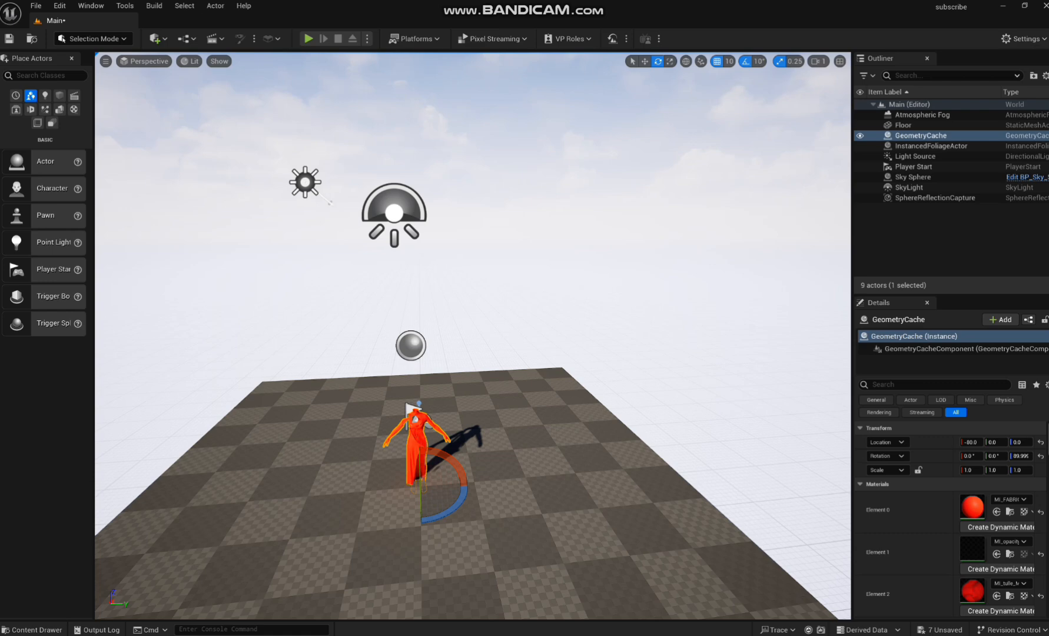
right_click_drag(472, 335, 557, 265)
middle_click_drag(556, 265, 596, 305)
right_click_drag(597, 305, 566, 294)
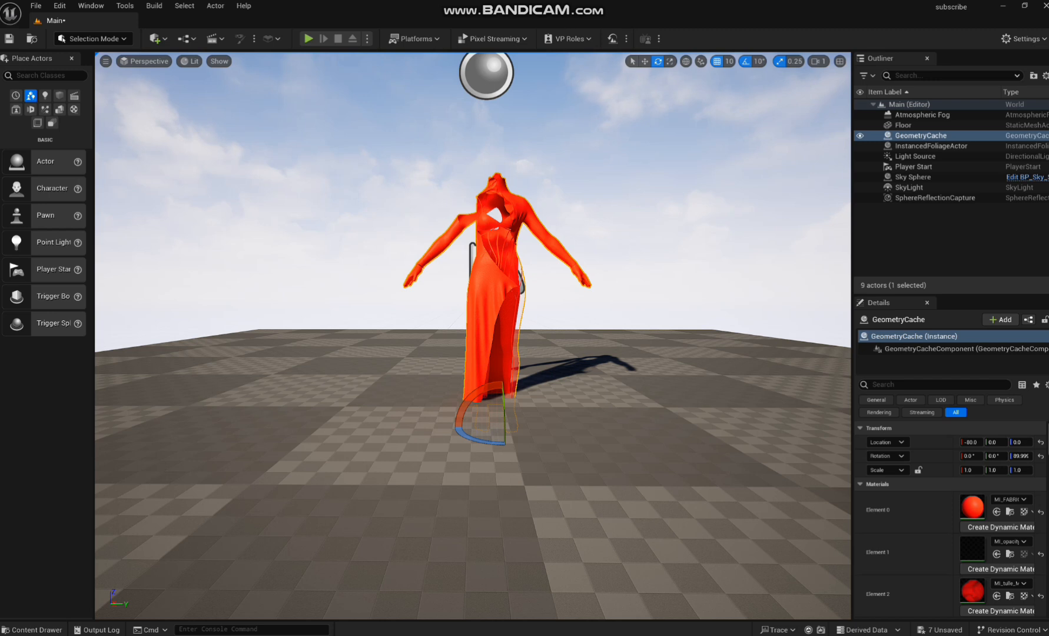
left_click(645, 61)
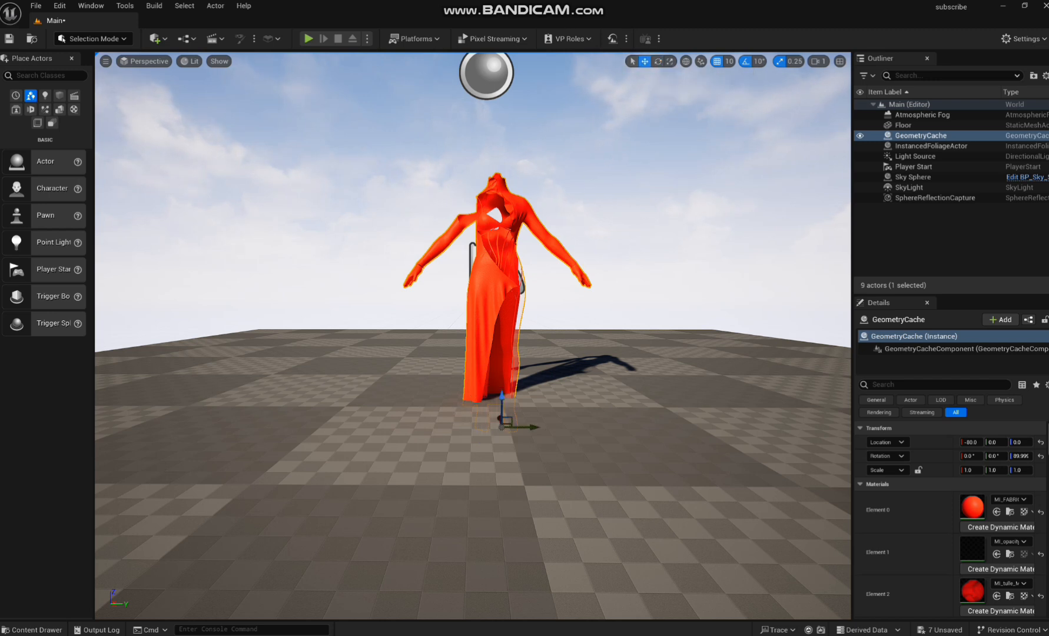
left_click_drag(499, 402, 505, 368)
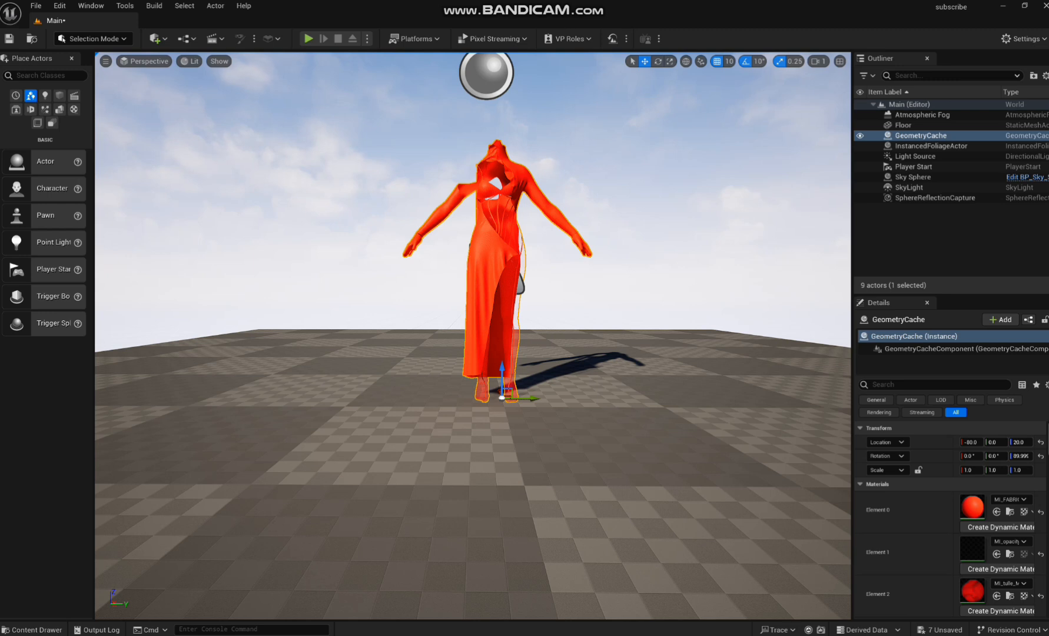
Step: Open Quixel Bridge to add Megascans content to the project and dismiss the notice about Megascans moving to Fab
left_click(26, 629)
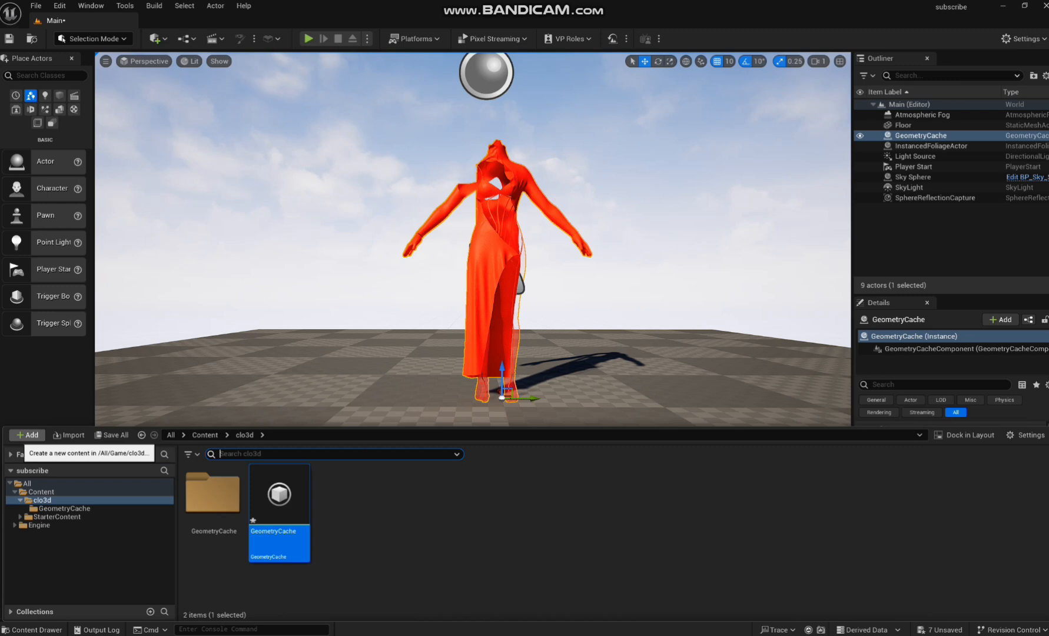
left_click(27, 435)
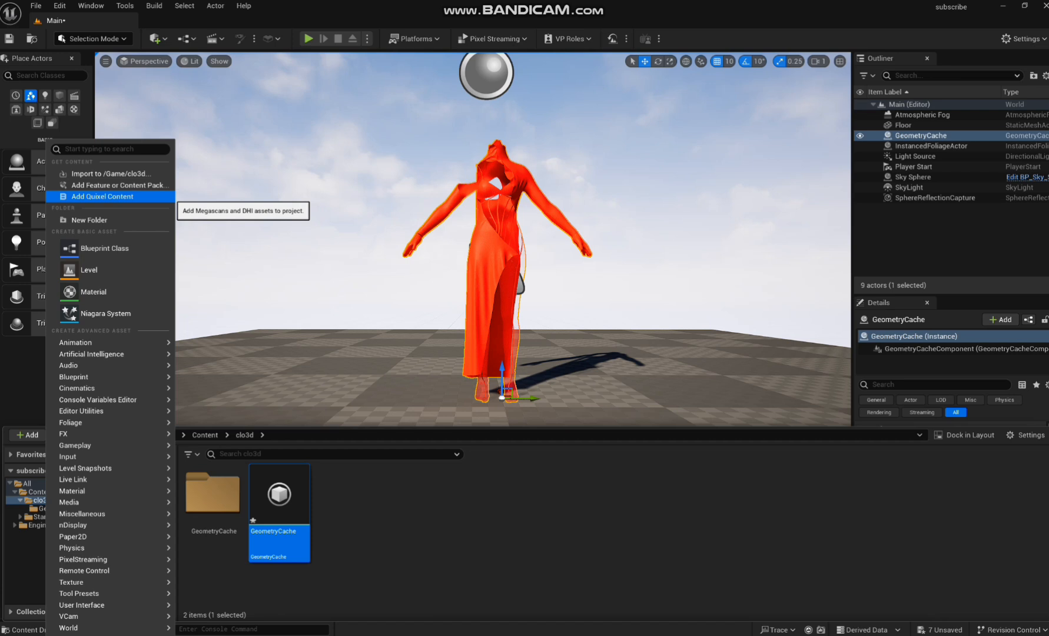
left_click(102, 197)
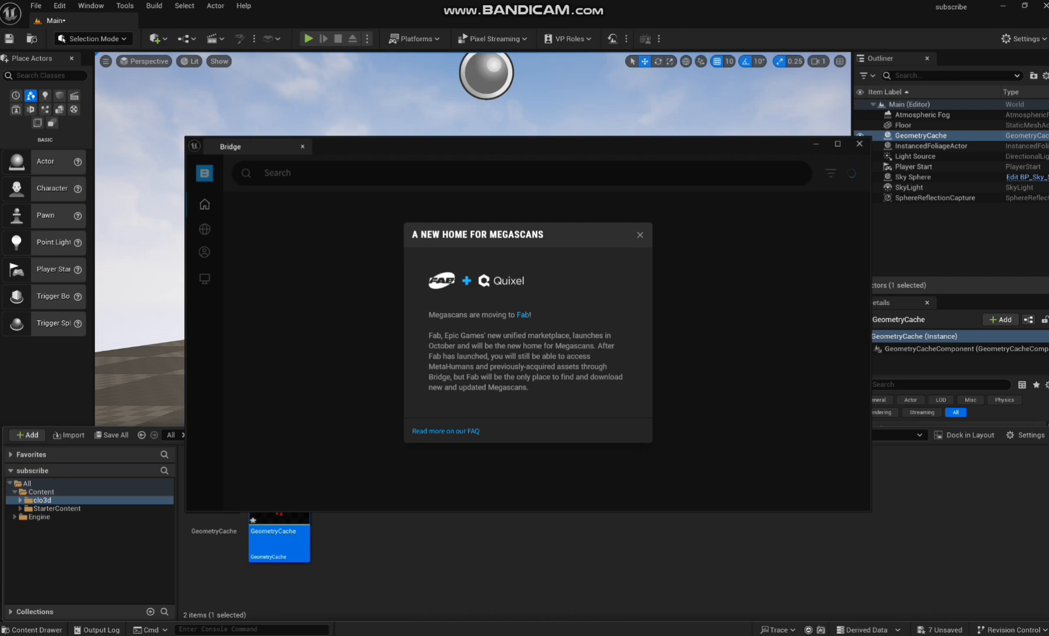
left_click(640, 235)
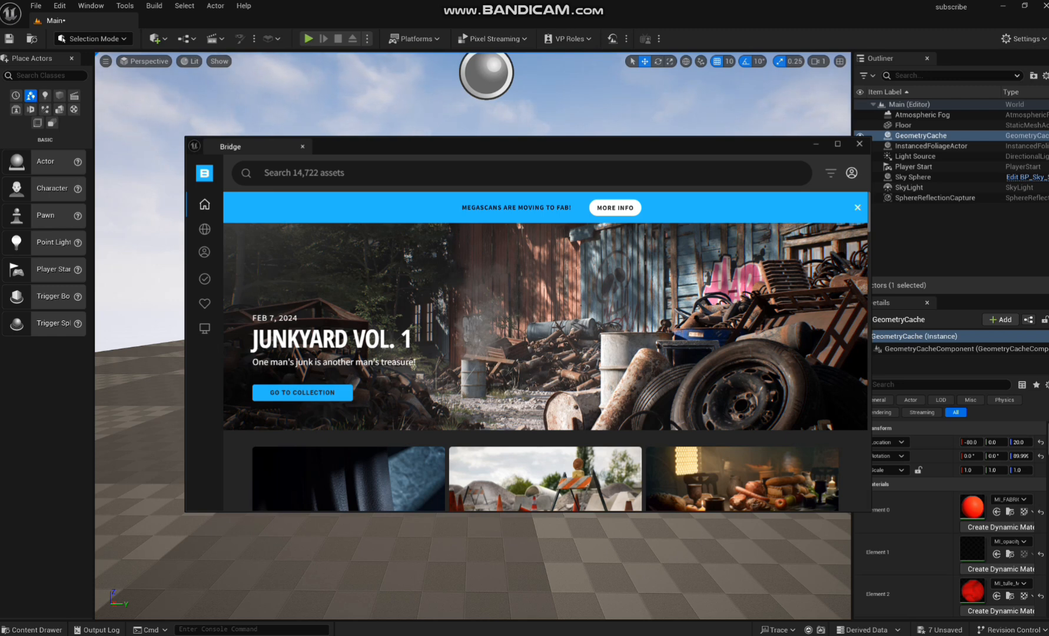
Step: Search Bridge's 3D Assets for Chair and browse the Industrial and 3D Plants categories
mouse_move(205, 228)
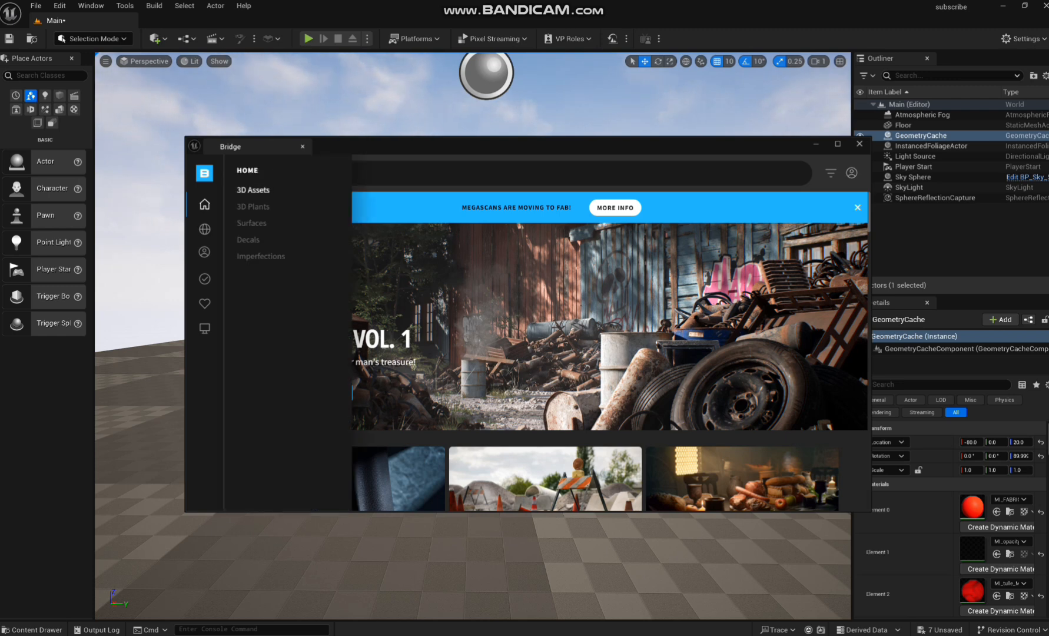
left_click(253, 189)
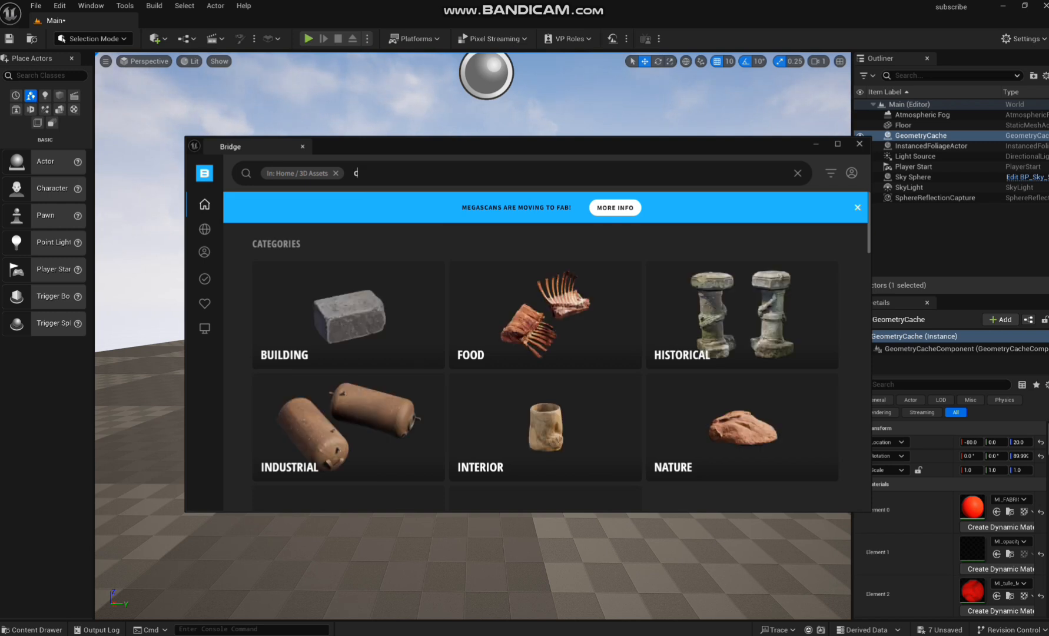
key("Return")
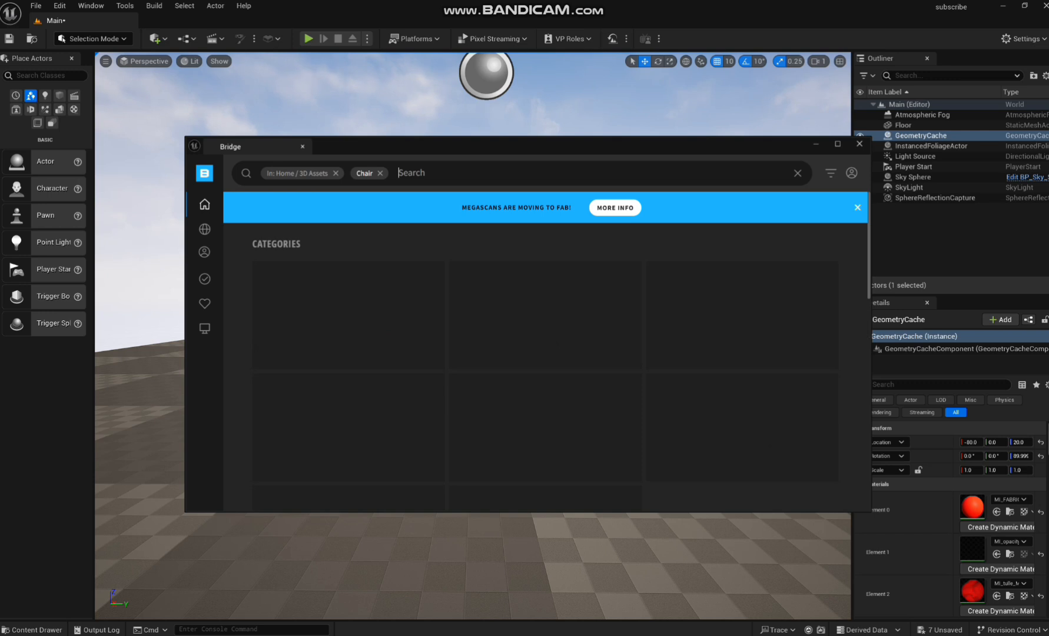
left_click(204, 204)
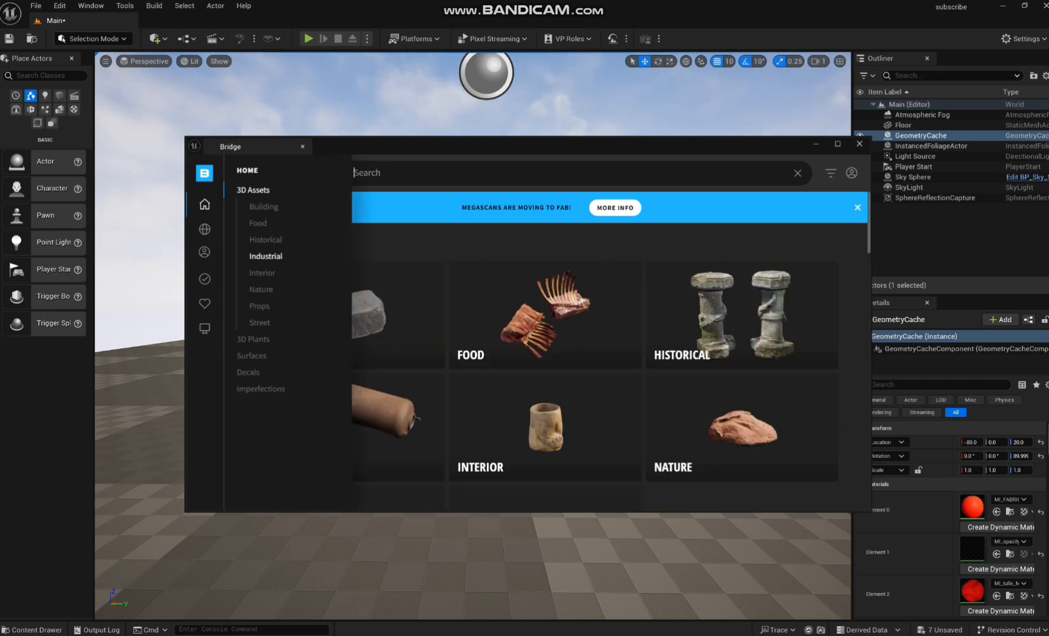
left_click(266, 256)
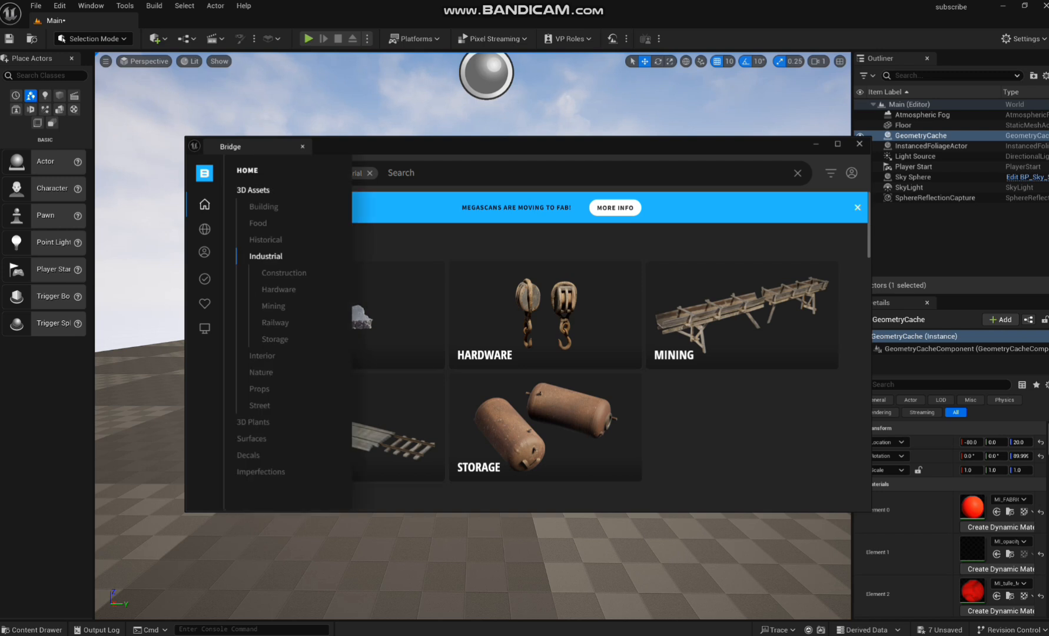
left_click(253, 190)
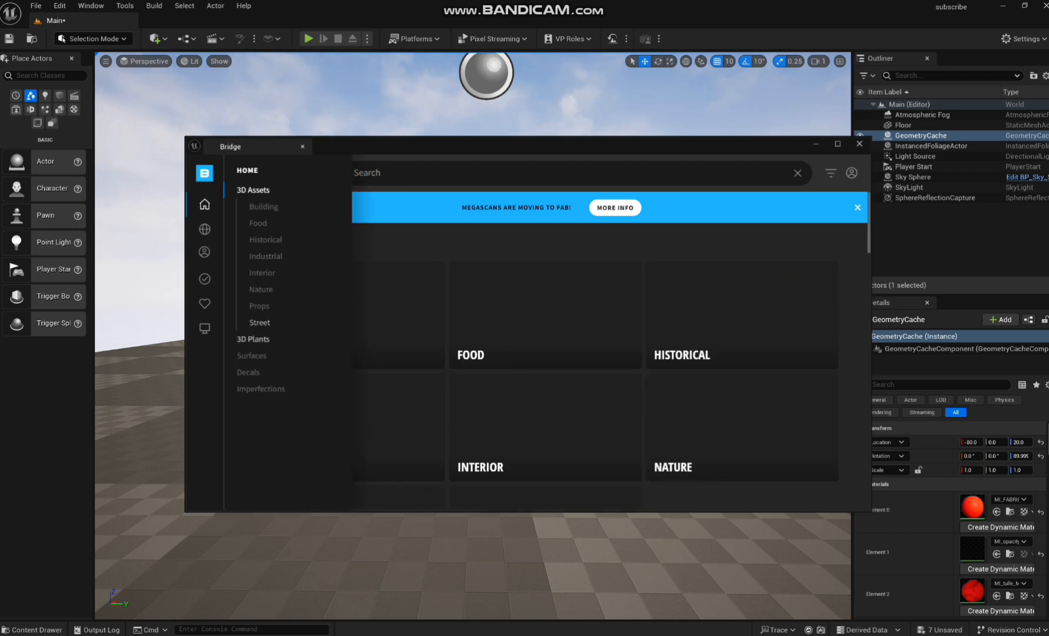
left_click(253, 339)
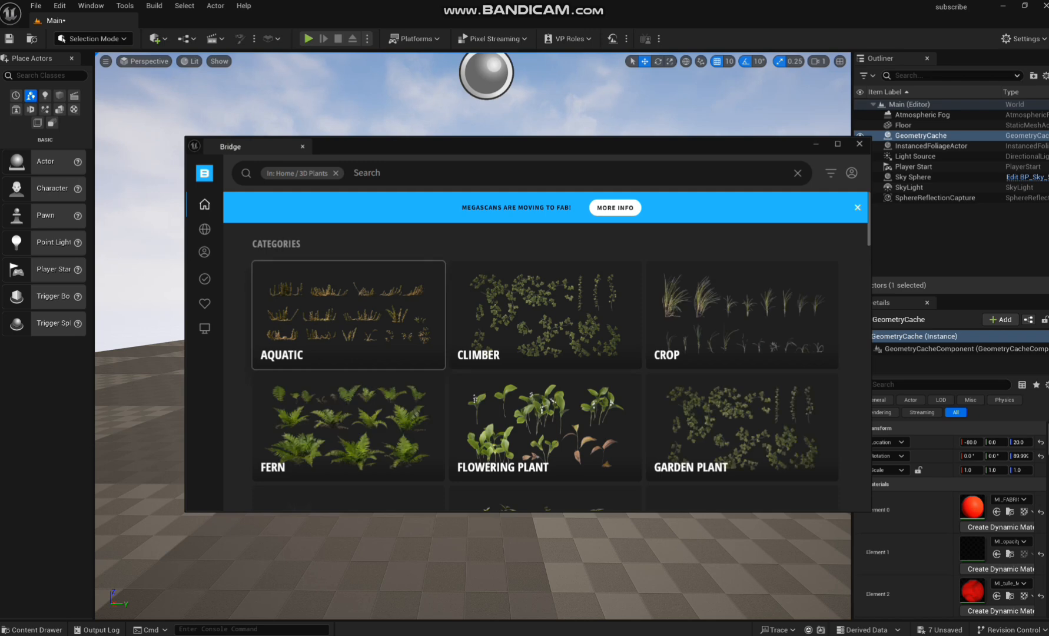
Step: Browse Bridge's Surfaces filtered by Shiny and select the Seychelles Beige Marble surface
scroll(545, 329, "down", 5)
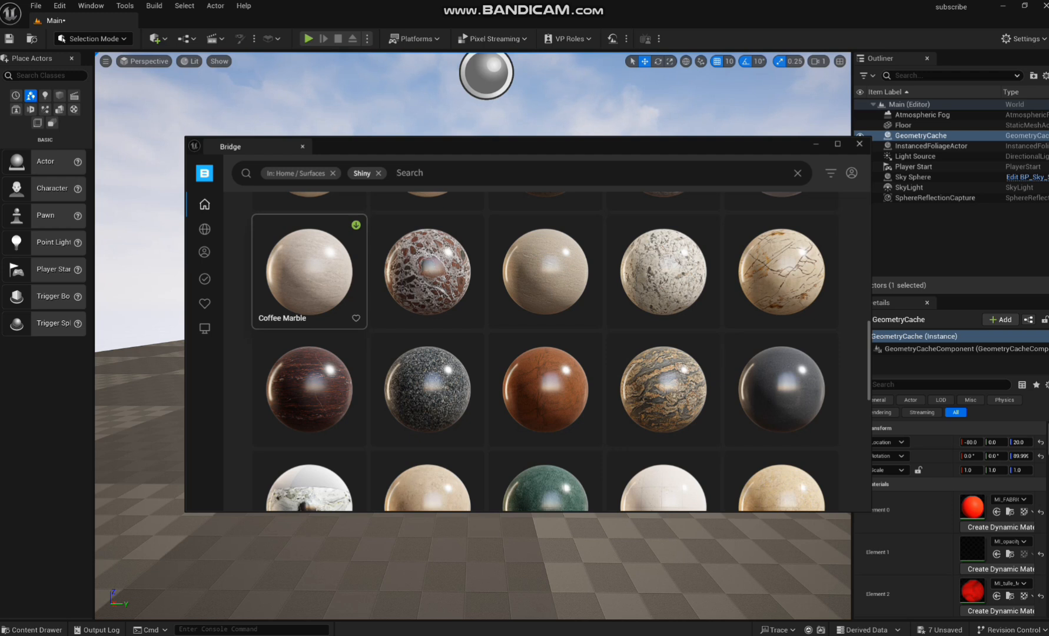
left_click(330, 288)
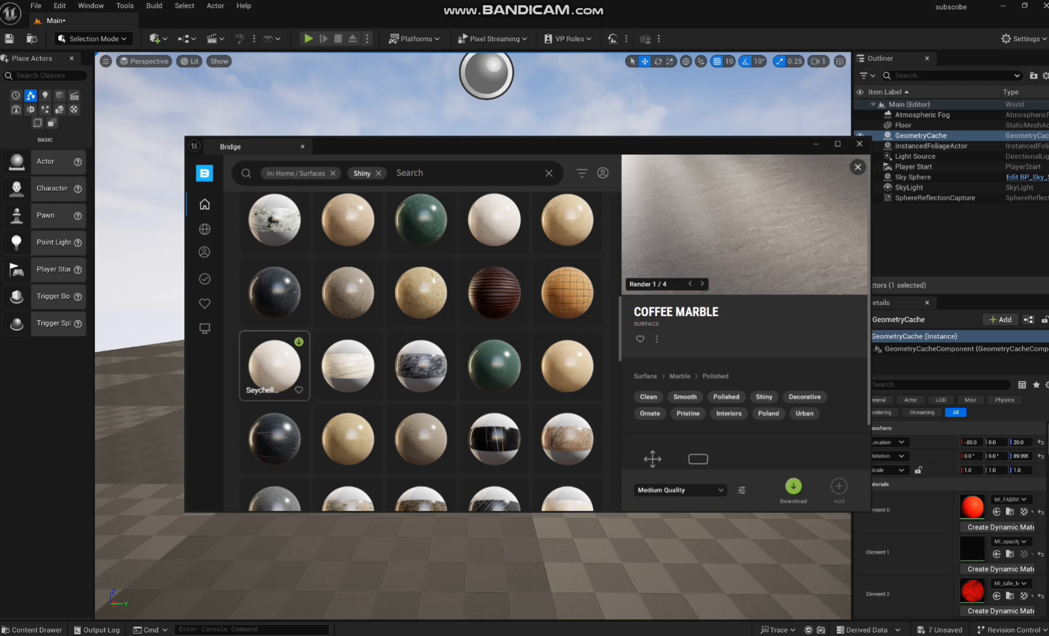
left_click(274, 365)
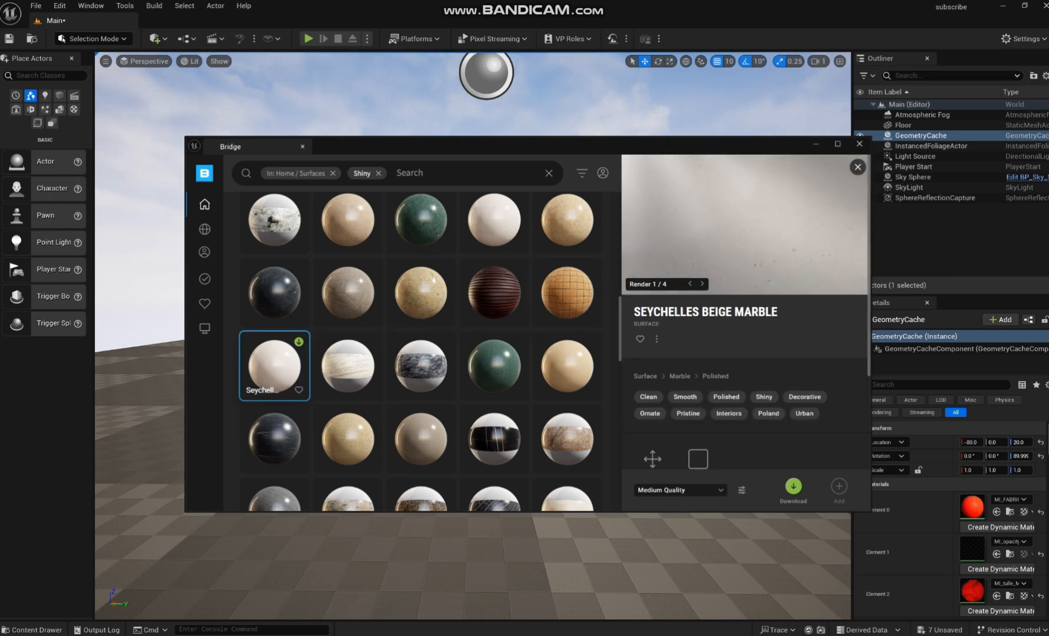
scroll(507, 321, "down", 4)
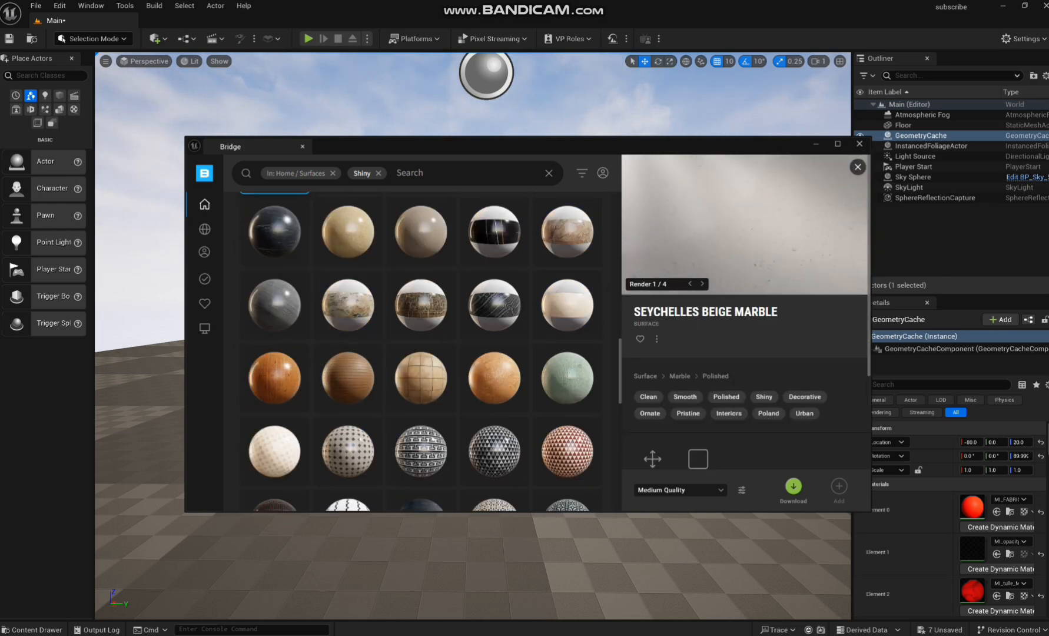
scroll(506, 321, "up", 2)
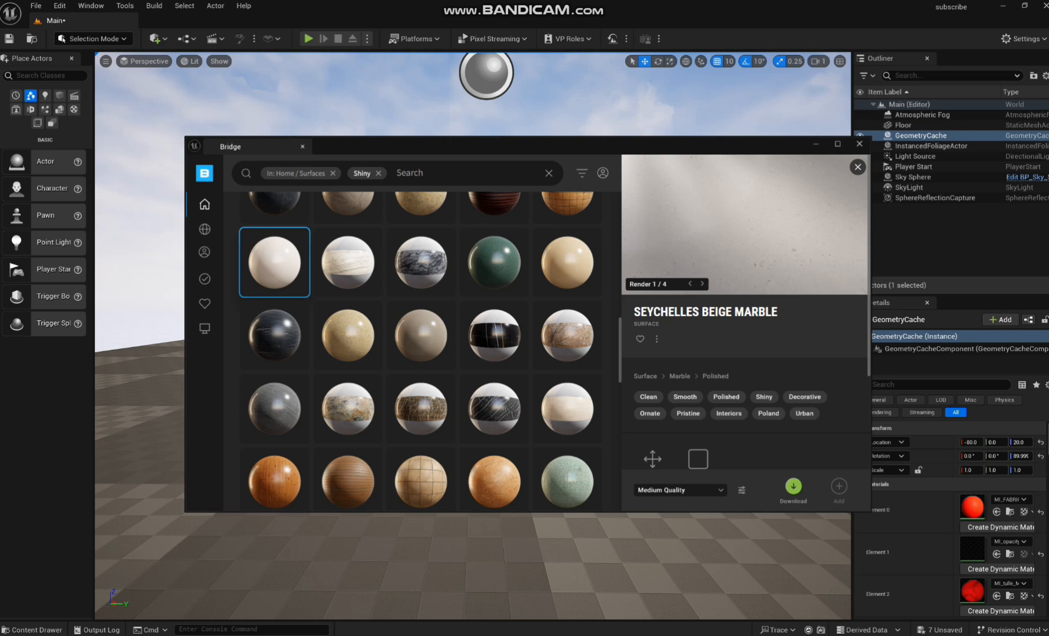
Step: Download the Seychelles Beige Marble surface at Medium Quality and add it to the project
left_click(680, 490)
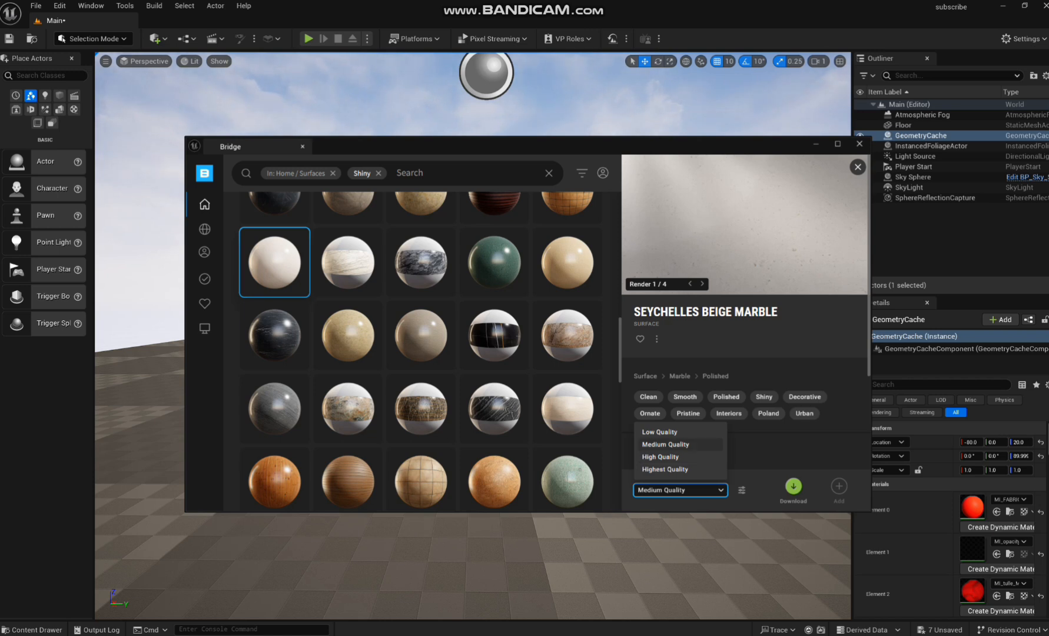
left_click(665, 445)
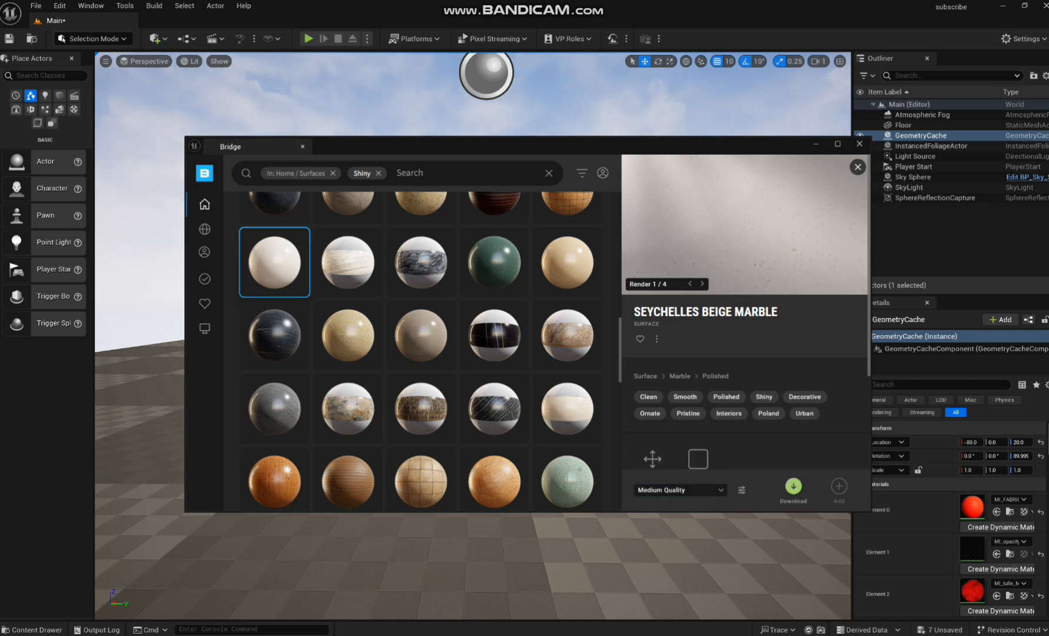
left_click(793, 486)
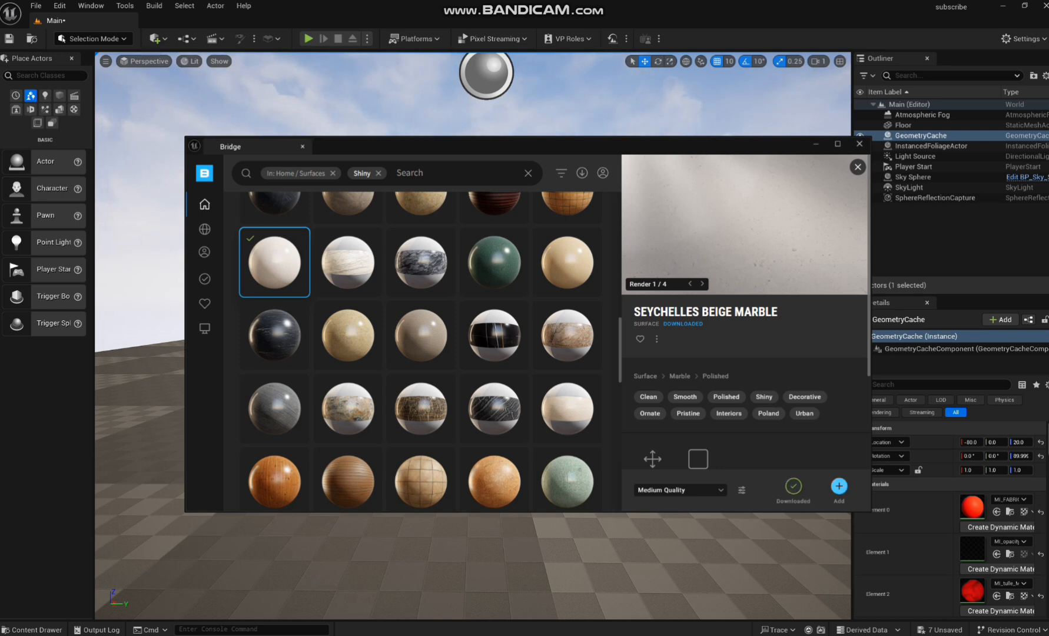
left_click(839, 486)
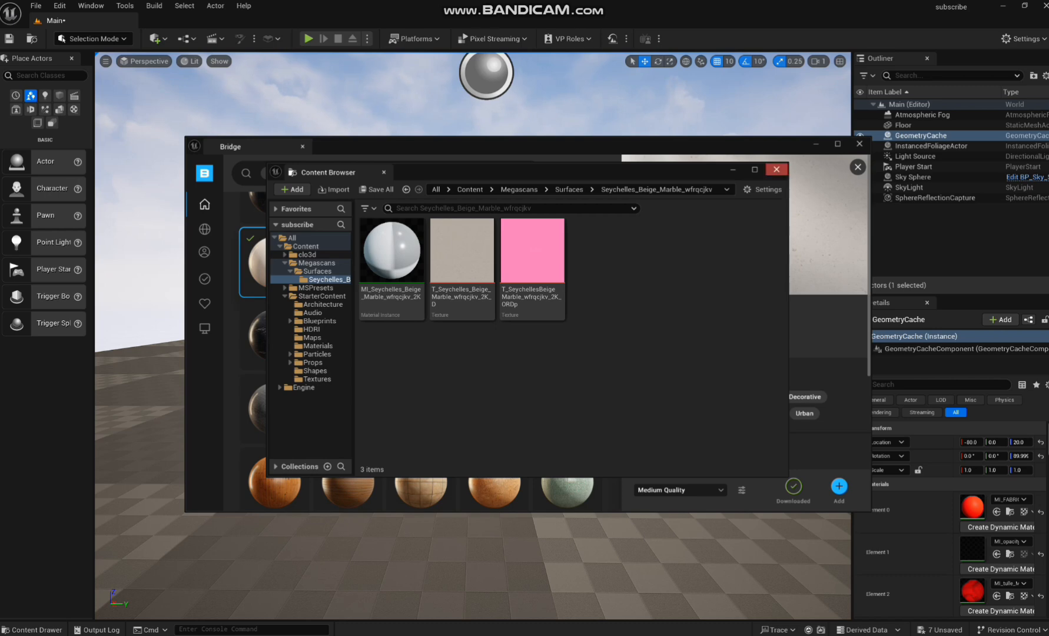
Step: Minimize Bridge and open the Seychelles_Beige_Marble_wfrqcjkv folder under Megascans/Surfaces in the project content
left_click(32, 629)
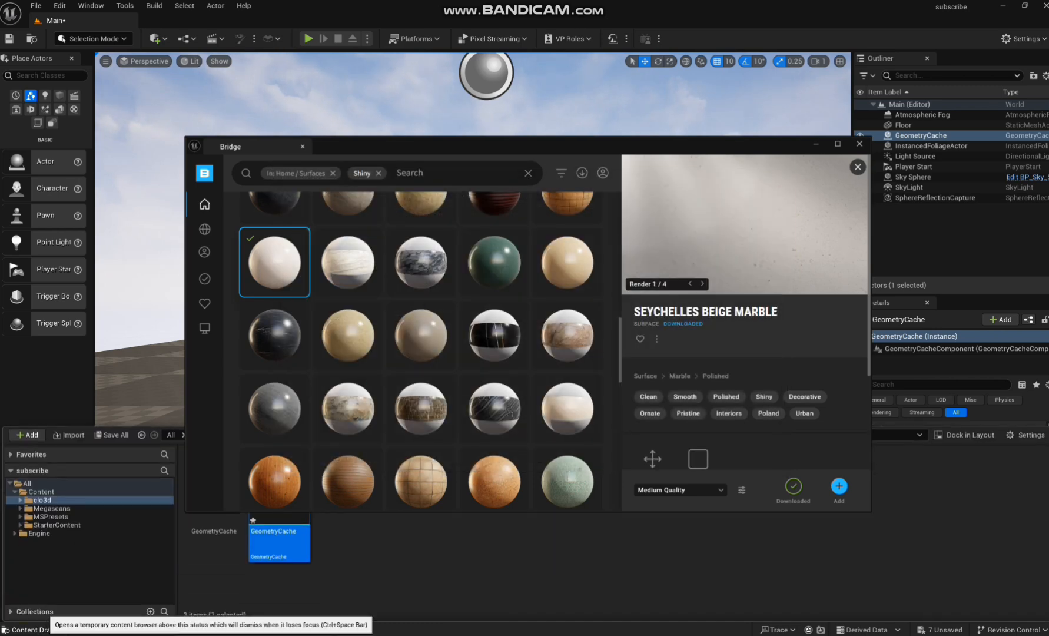
left_click(815, 144)
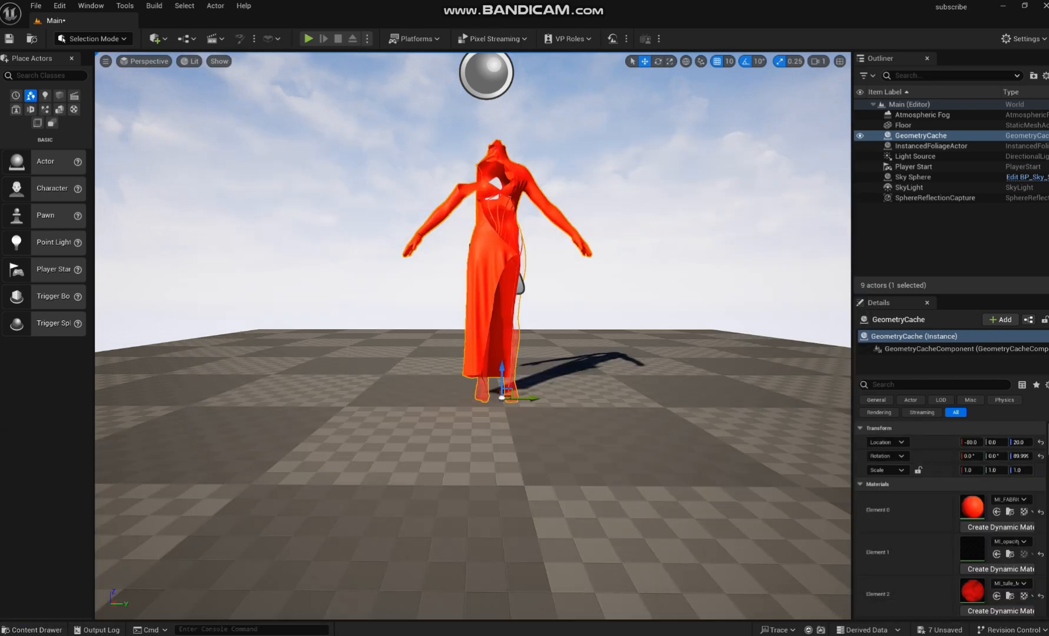
left_click(32, 630)
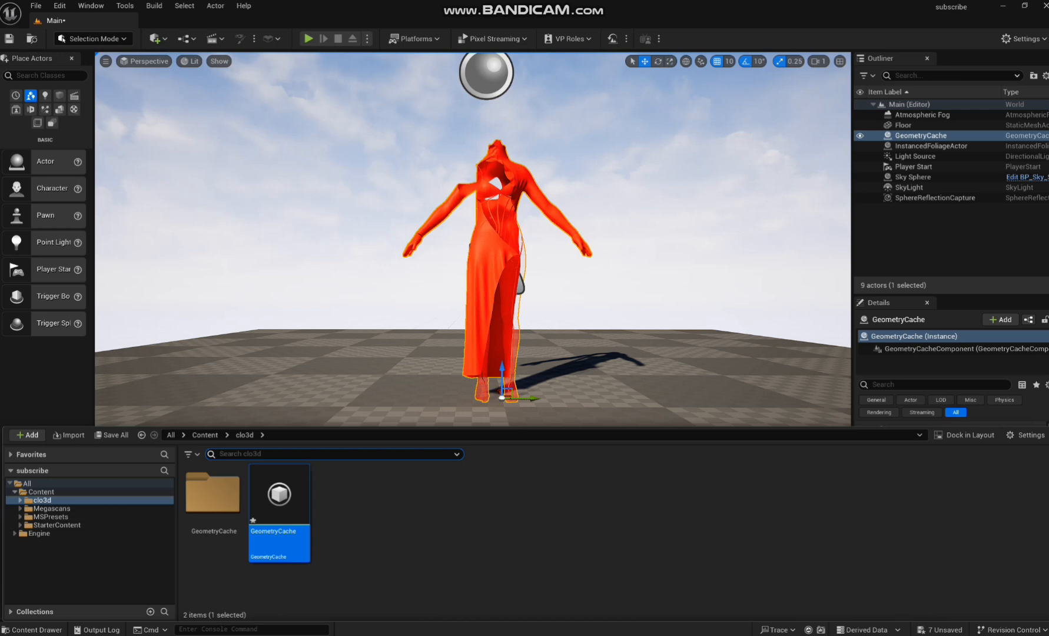
left_click(50, 508)
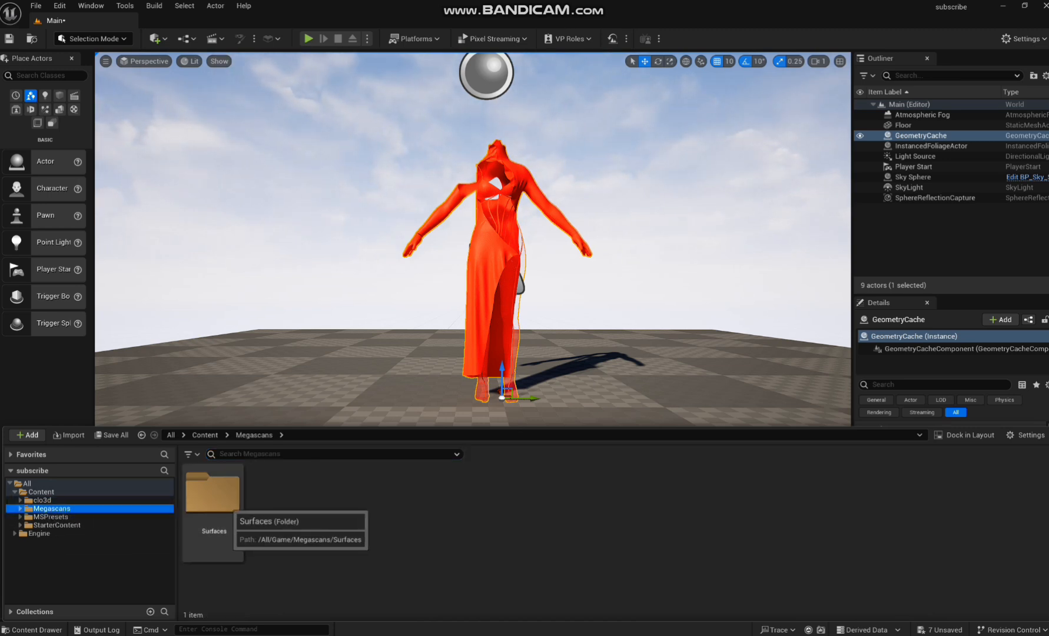
left_click(223, 501)
double_click(223, 501)
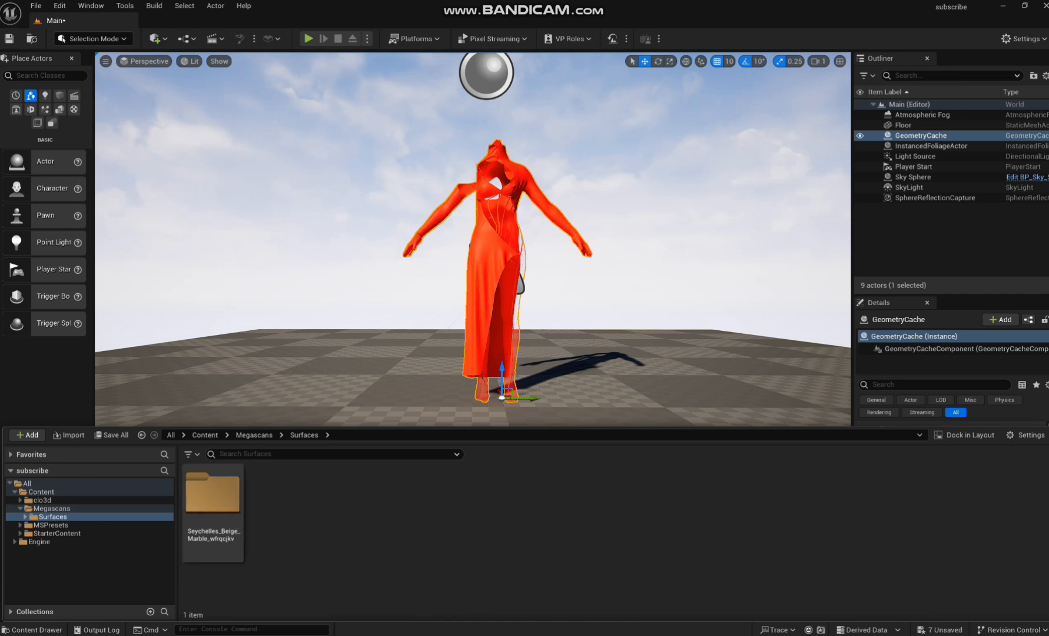
double_click(212, 498)
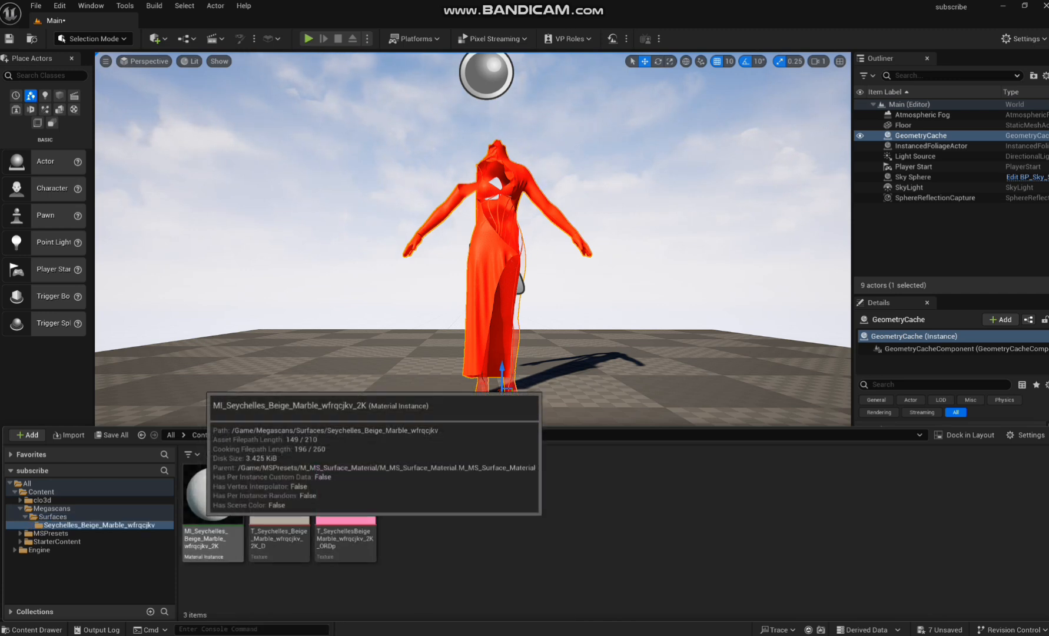
Step: Apply the MI_Seychelles_Beige_Marble_wfrqcjkv_2K material to the level's Floor
left_click(329, 383)
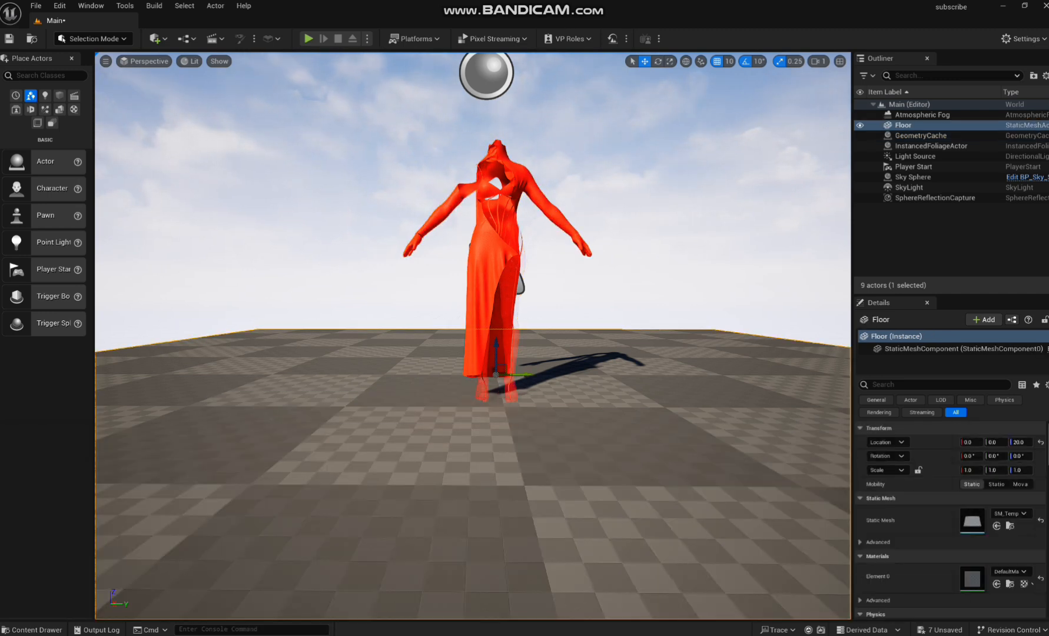
left_click(23, 629)
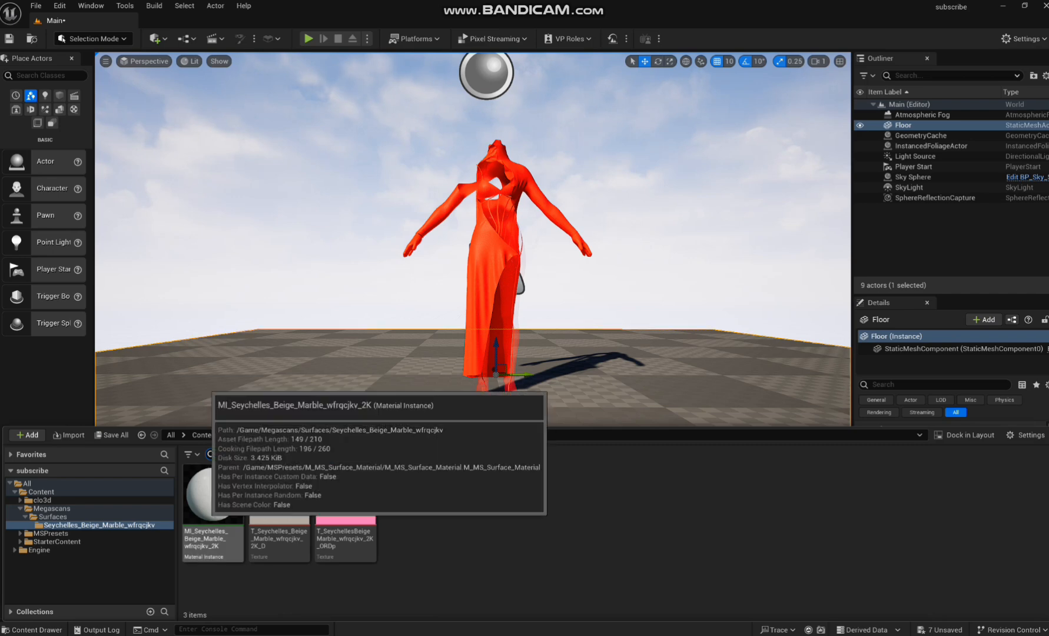
left_click_drag(212, 495, 305, 385)
scroll(473, 335, "down", 10)
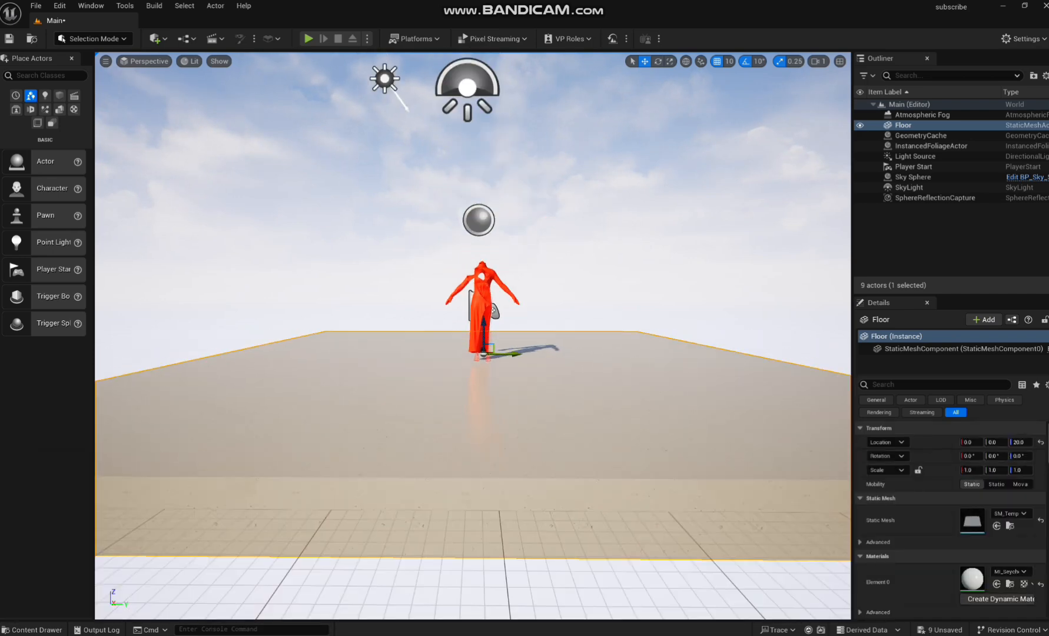
scroll(473, 336, "up", 6)
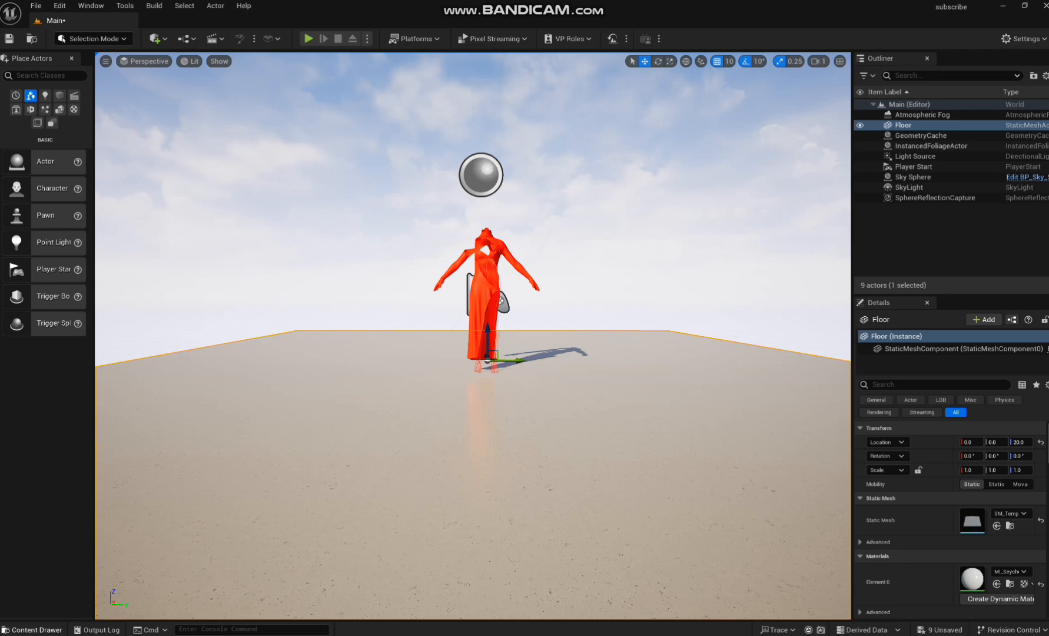
Step: Switch to Bridge and select the plain Modular Pillar among the Building 3D assets
left_click(32, 629)
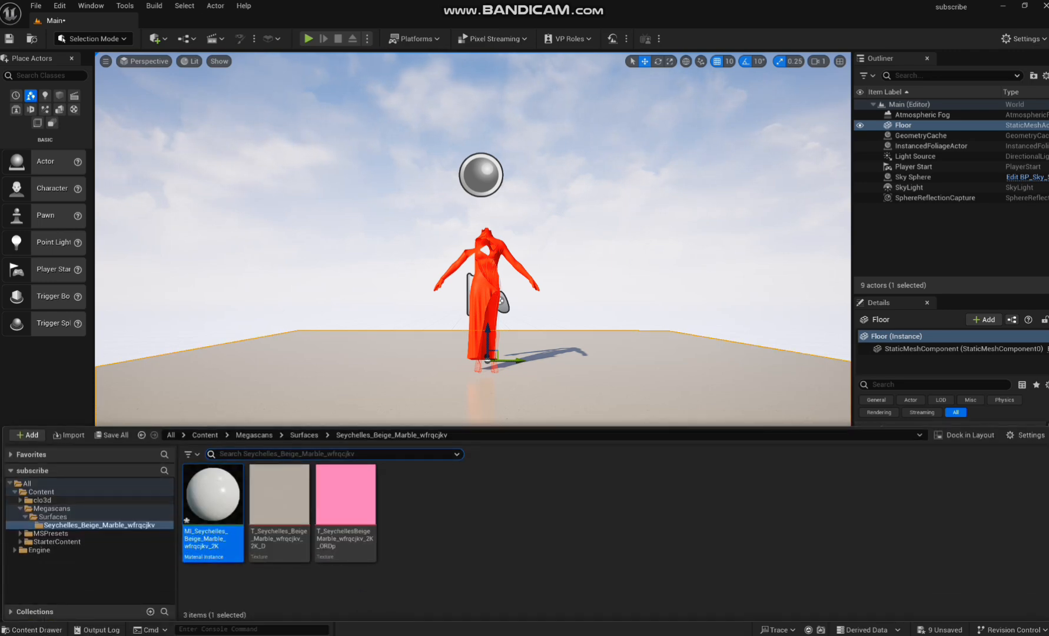
mouse_move(675, 634)
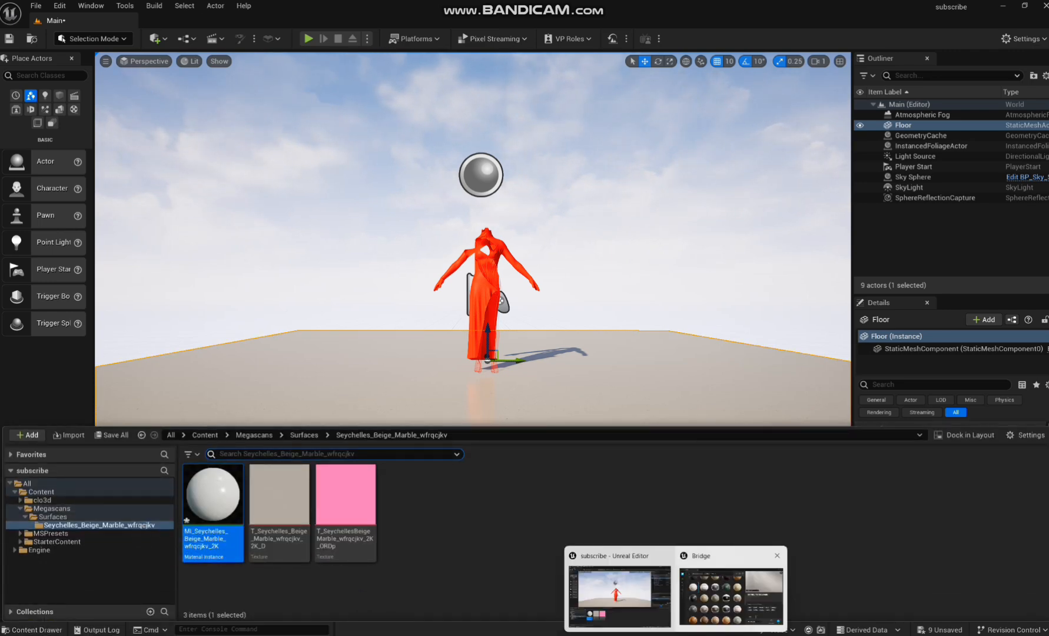
left_click(734, 593)
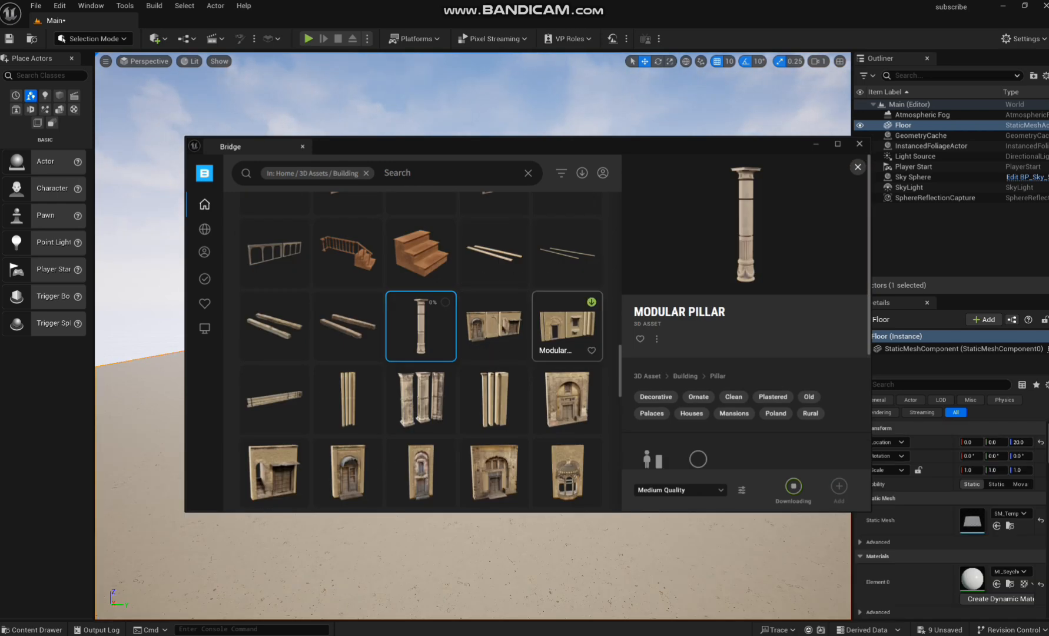
scroll(567, 335, "down", 3)
scroll(347, 347, "down", 2)
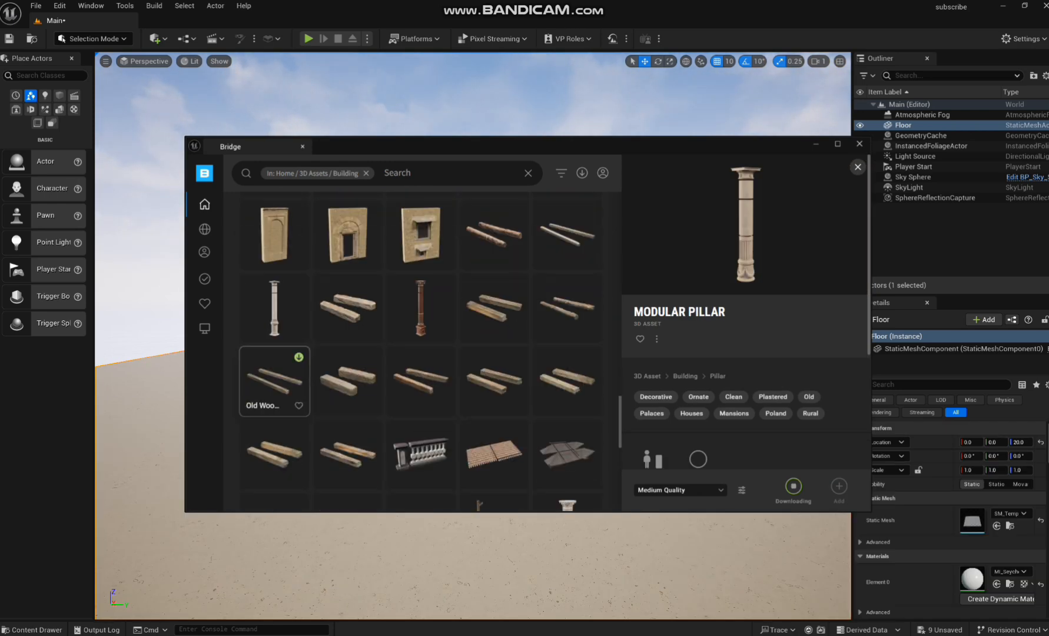
left_click(259, 331)
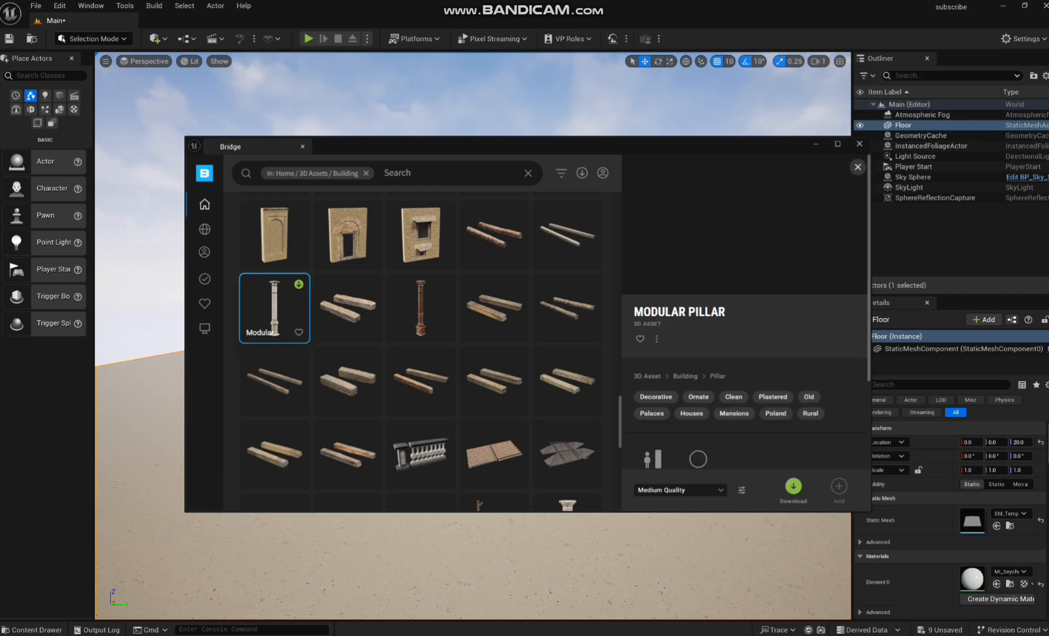
Step: Compare the ornate Modular Pillar, reselect the plain one in Bridge, and open the project's Megascans/3D_Assets folder
scroll(421, 297, "up", 6)
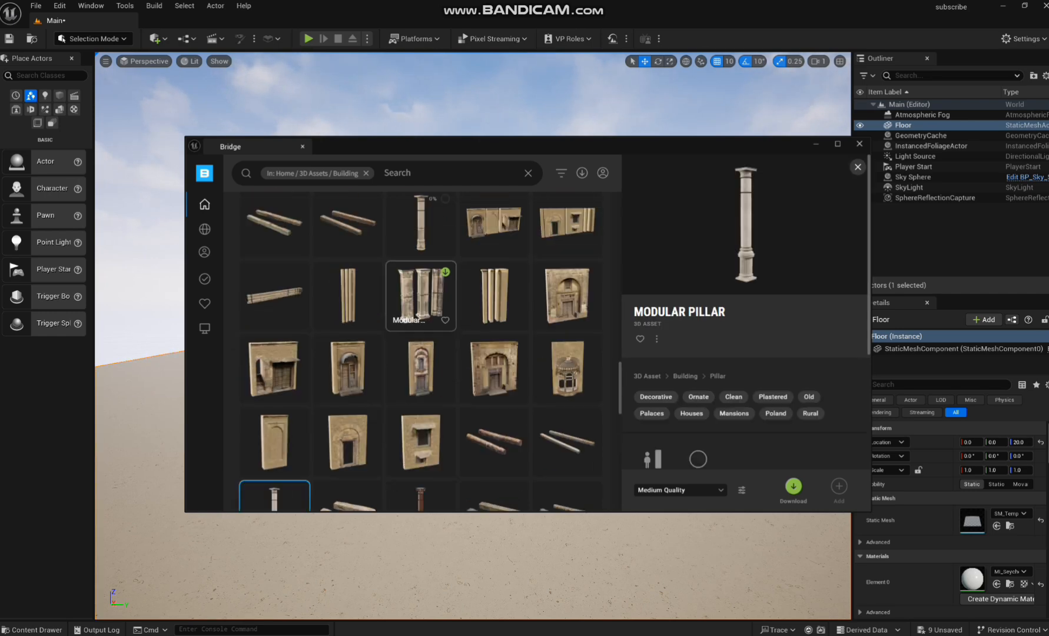
scroll(421, 297, "down", 3)
left_click(421, 226)
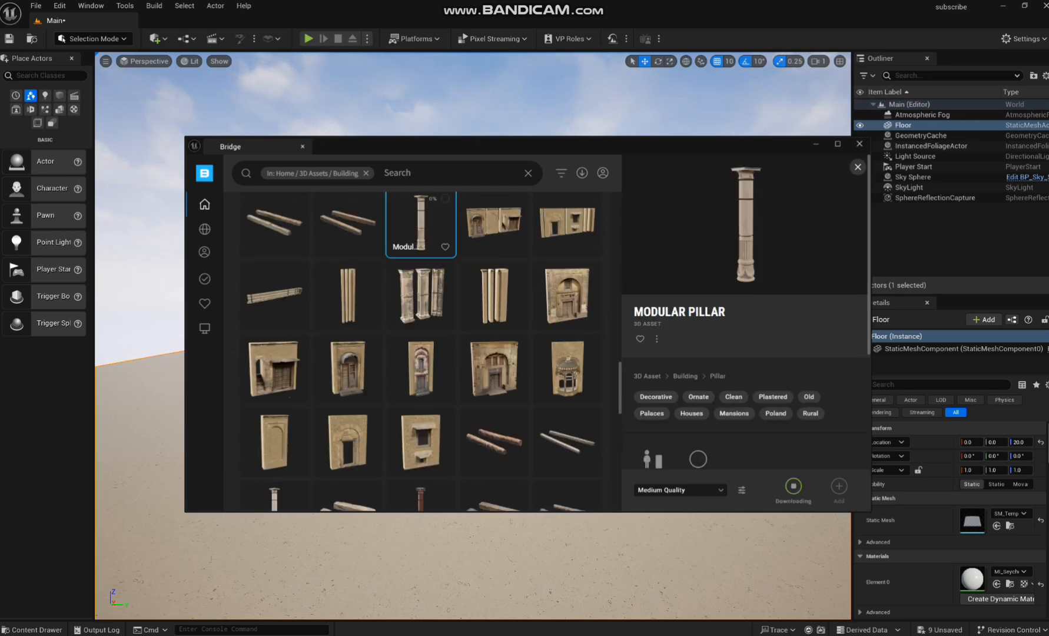
scroll(347, 376, "down", 3)
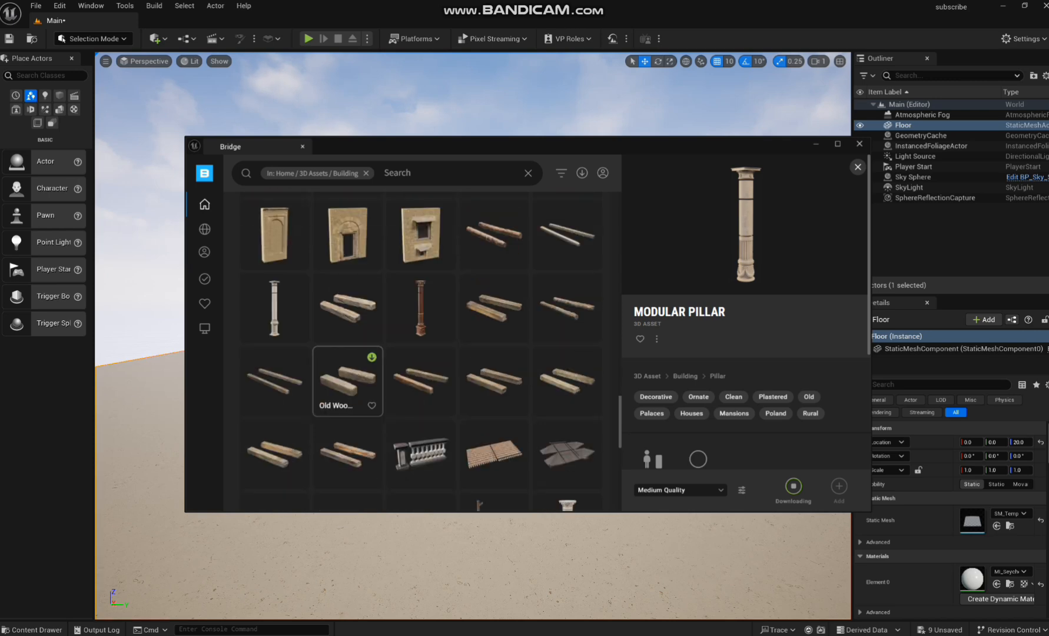
left_click(259, 331)
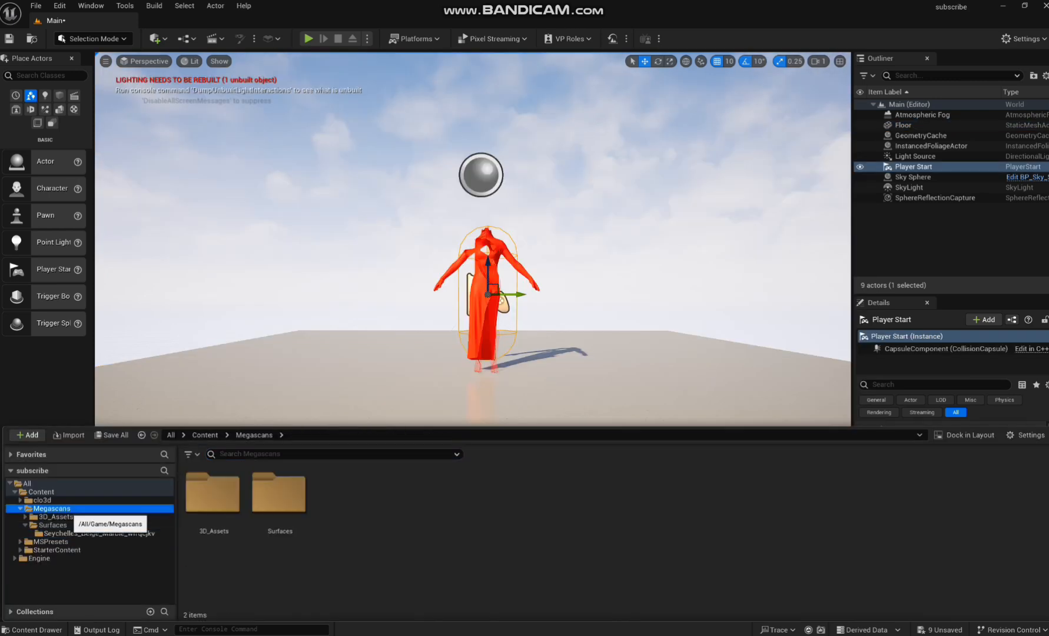
left_click(213, 497)
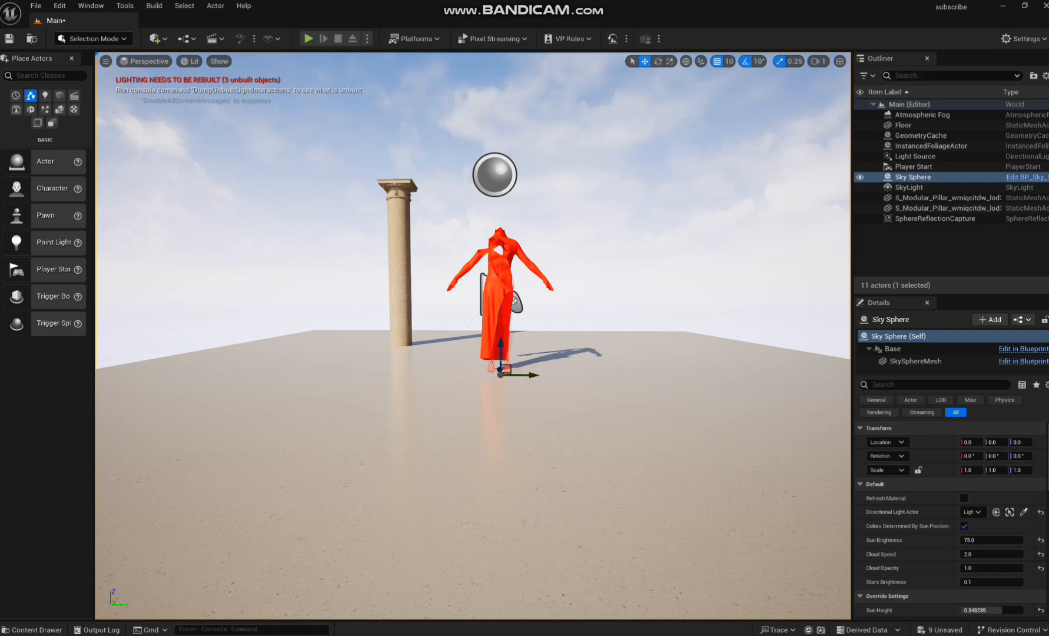
Step: Delete the Player Start actor beside the garment from the level
key("w")
right_click_drag(473, 336, 492, 356)
key("w")
left_click(602, 196)
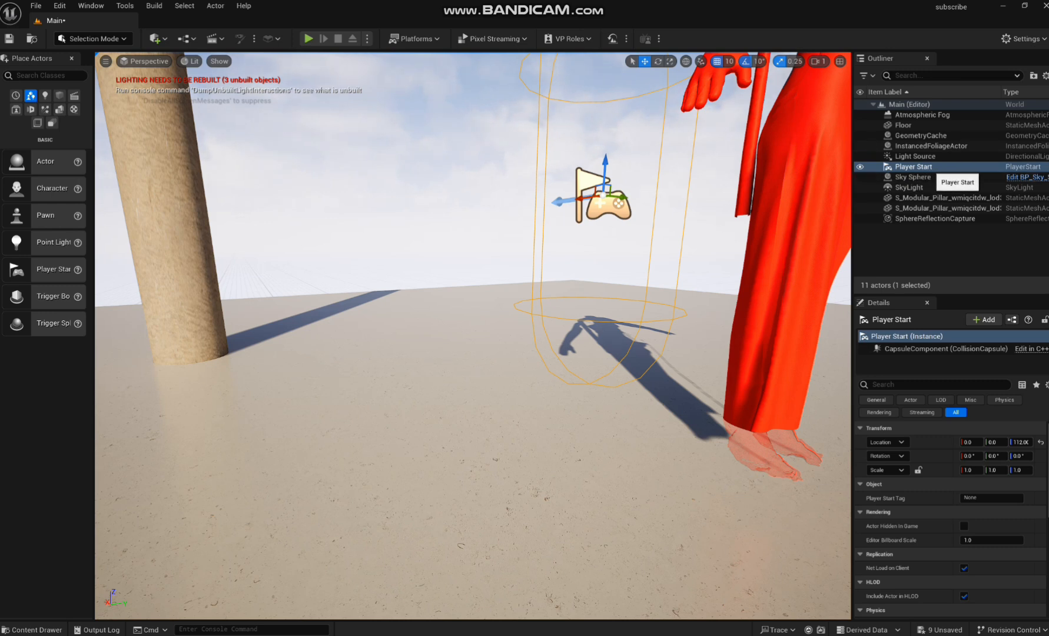
key("Delete")
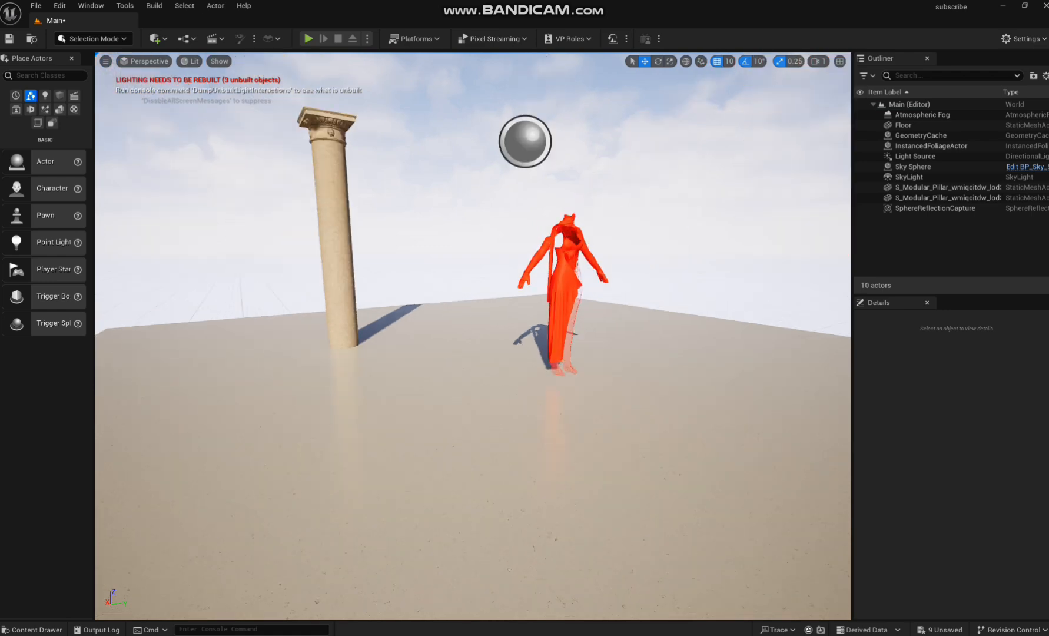
Step: Place the Wall_400x200 mesh from StarterContent/Architecture on the floor behind the garment
left_click(32, 629)
left_click(57, 566)
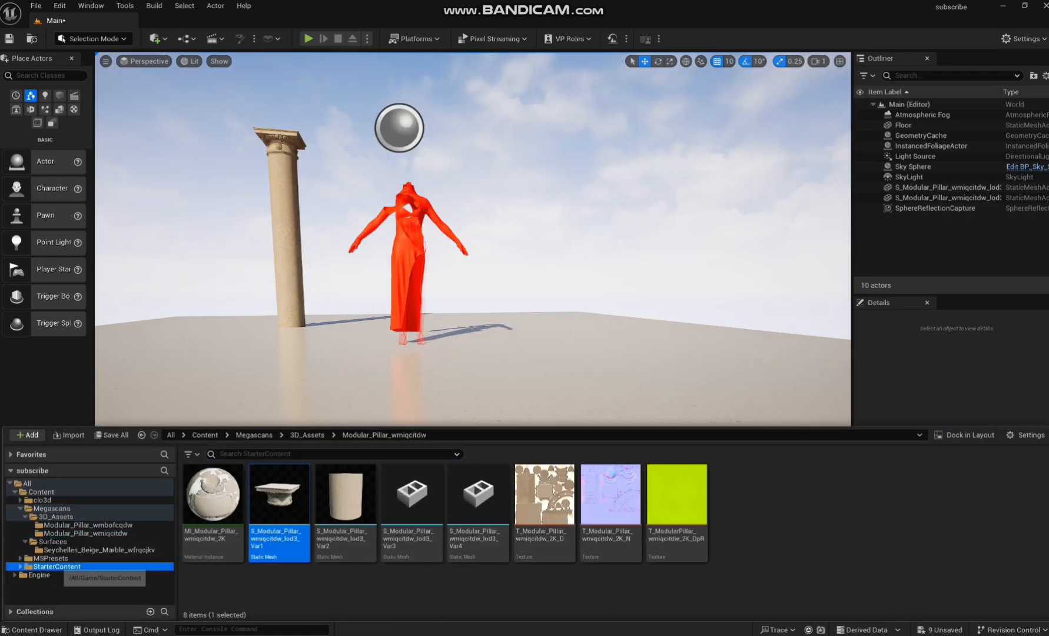
double_click(212, 491)
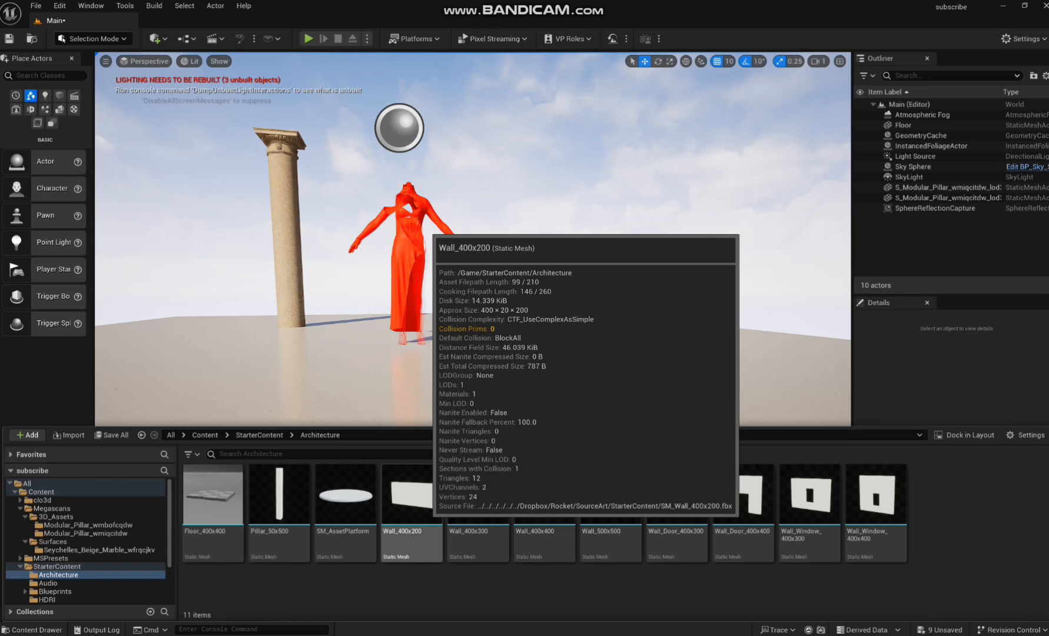
left_click_drag(411, 495, 389, 320)
Step: Rotate the wall to about -80° around Z and scale it uniformly to 2.5 as a backdrop
left_click(657, 60)
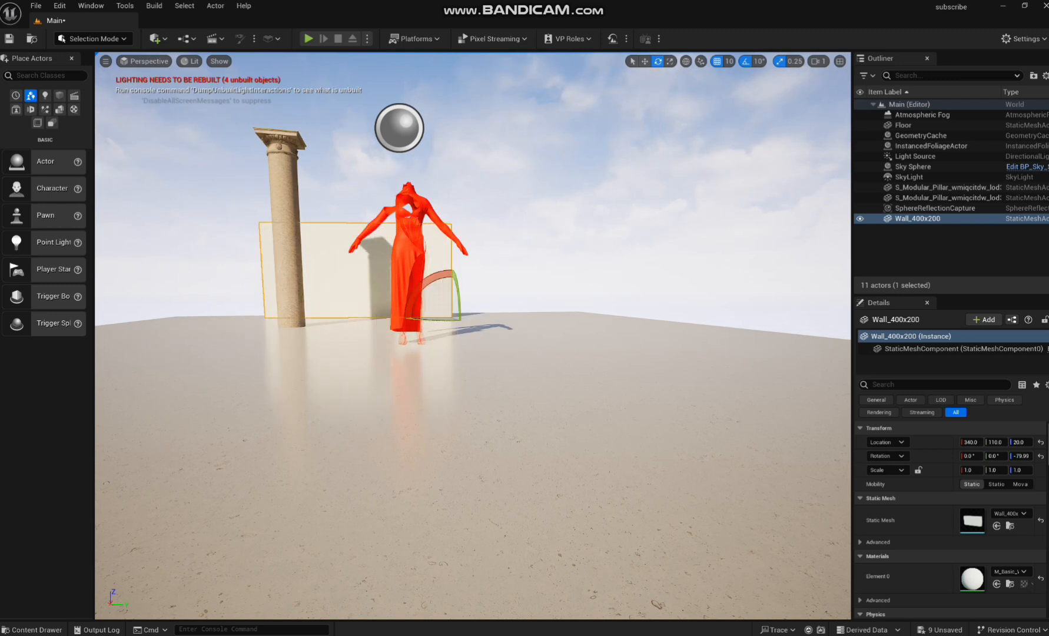
left_click(669, 61)
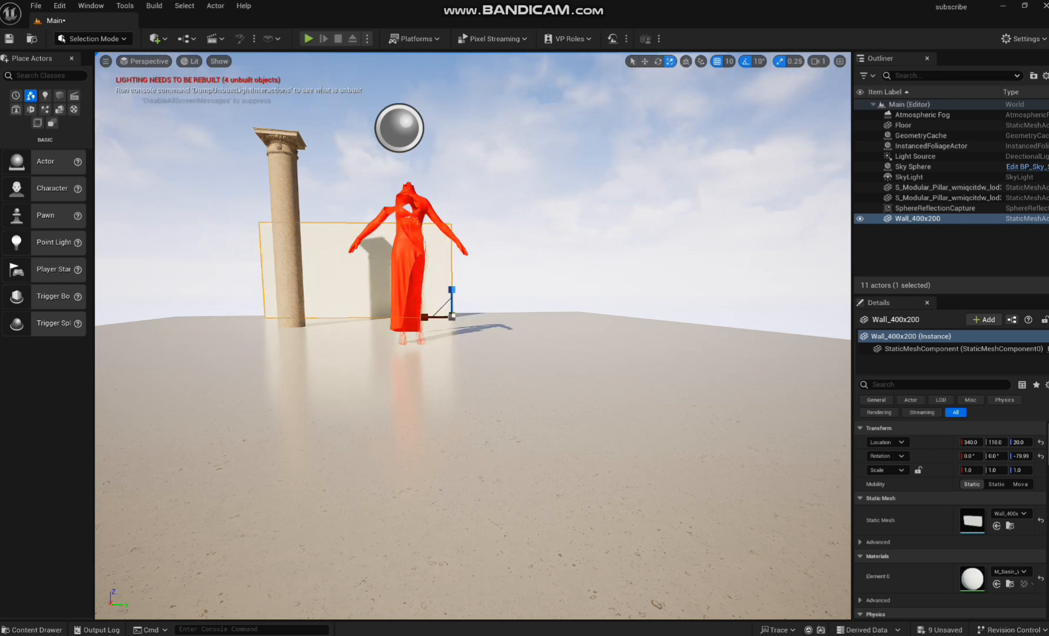
left_click_drag(452, 316, 472, 287)
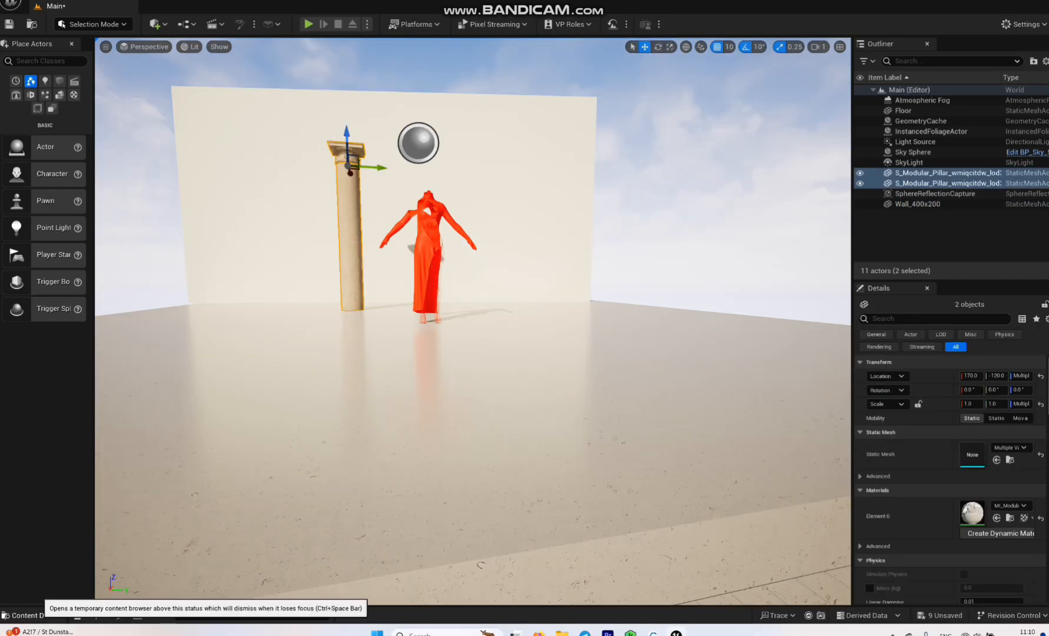
Step: Copy the two selected pillar meshes, paste them into the level, and move the copy along Y to the garment's other side
left_click(32, 615)
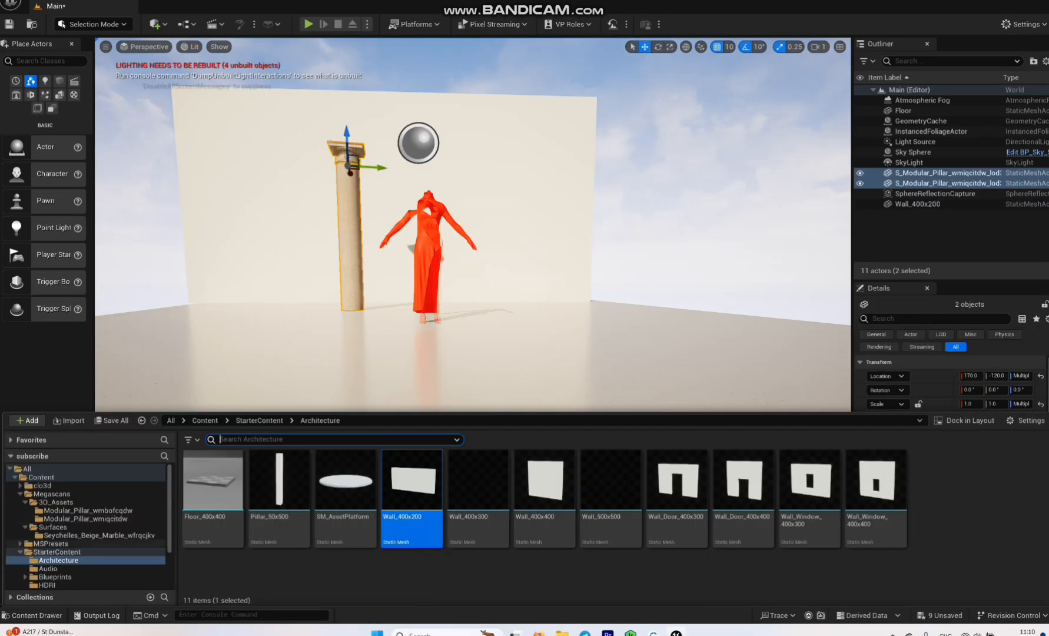
right_click(351, 204)
mouse_move(412, 409)
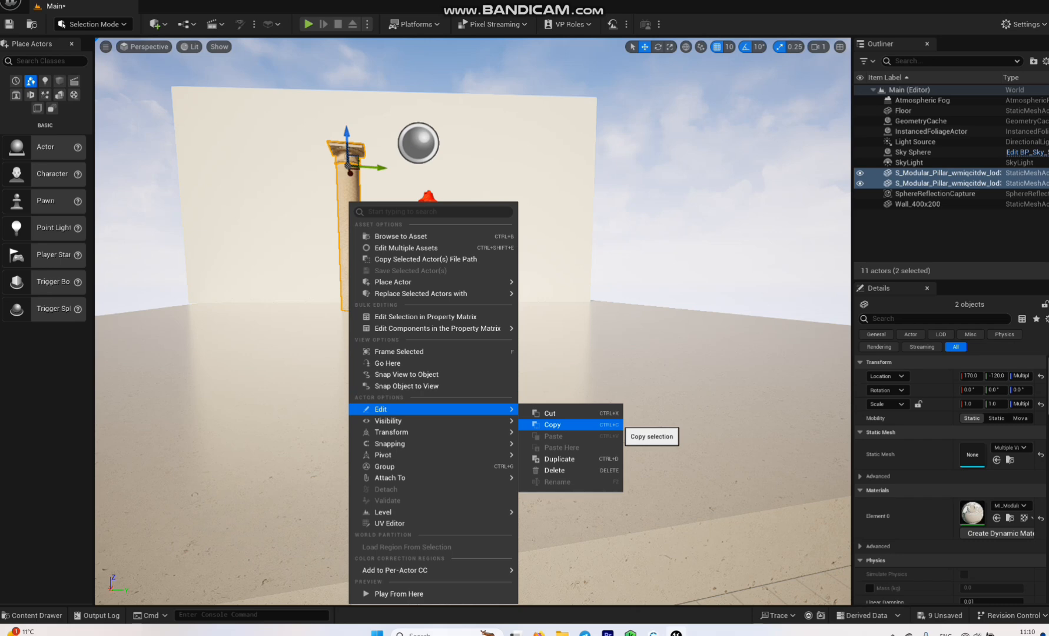
left_click(552, 424)
right_click(506, 222)
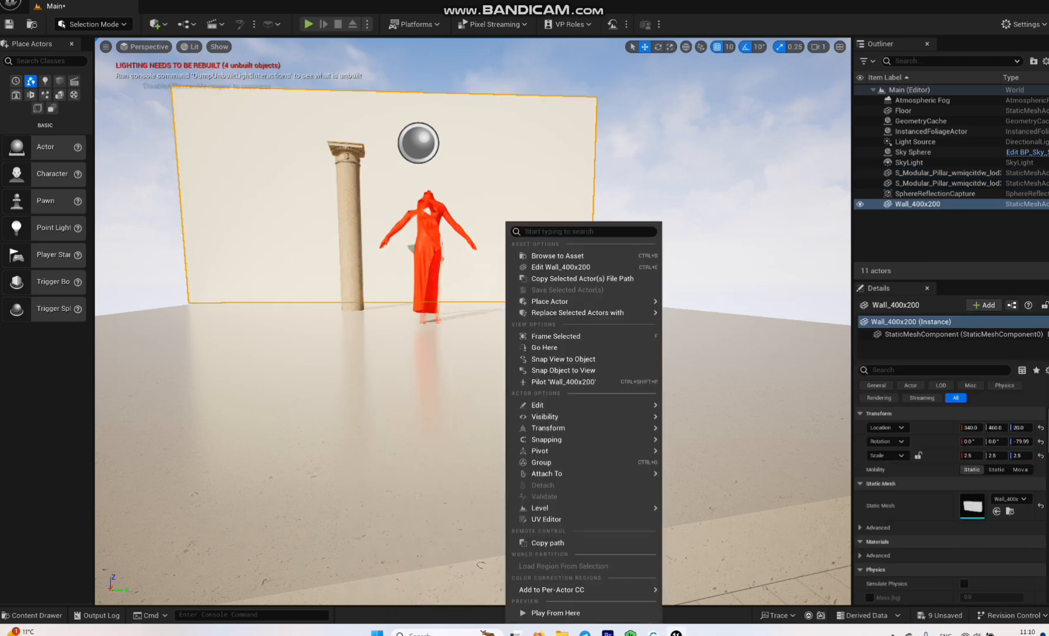
mouse_move(544, 405)
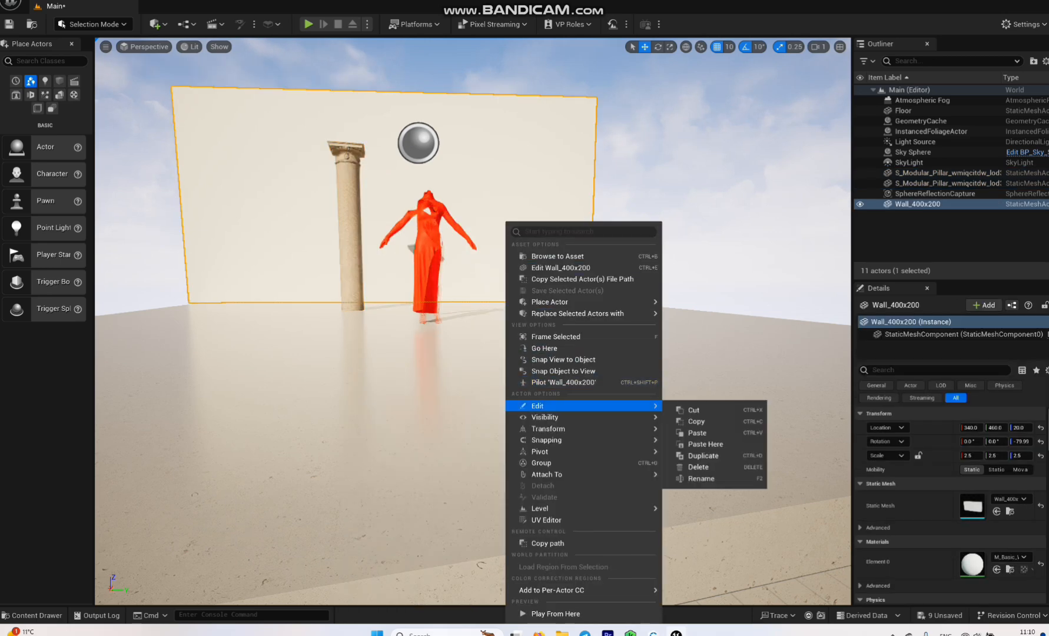
left_click(683, 433)
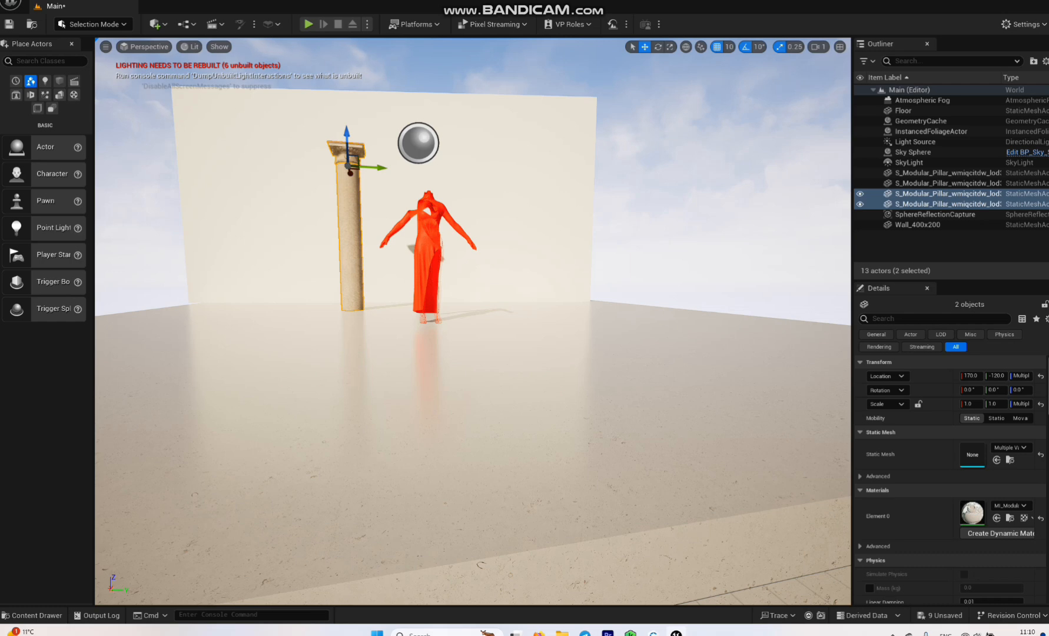
left_click_drag(371, 167, 506, 160)
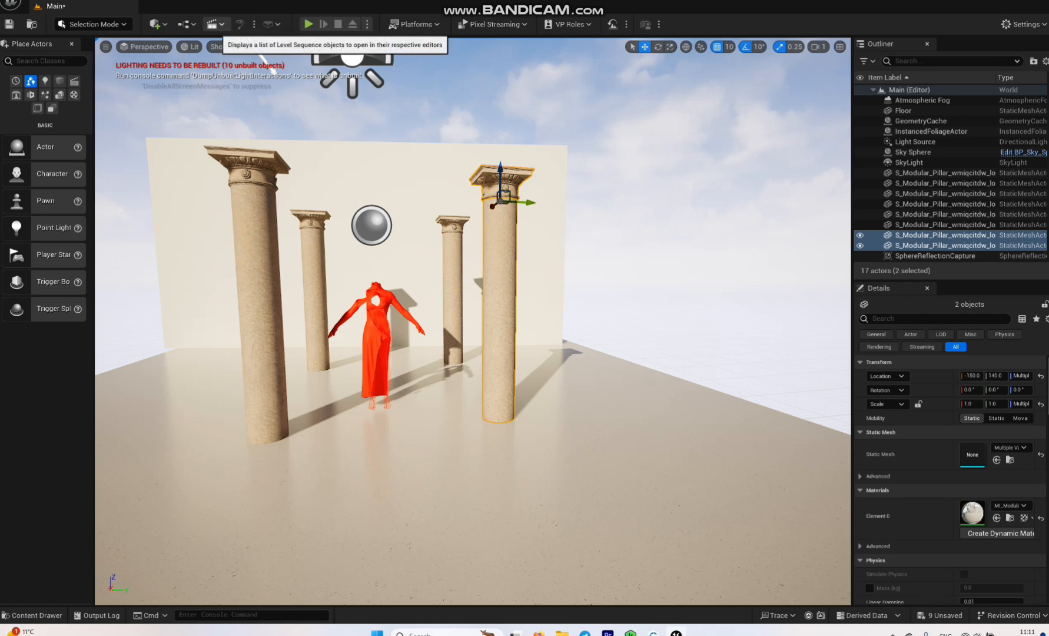
Step: Create a level sequence saved as NewLevelSequence in Content and add the GeometryCache actor to it
left_click(215, 24)
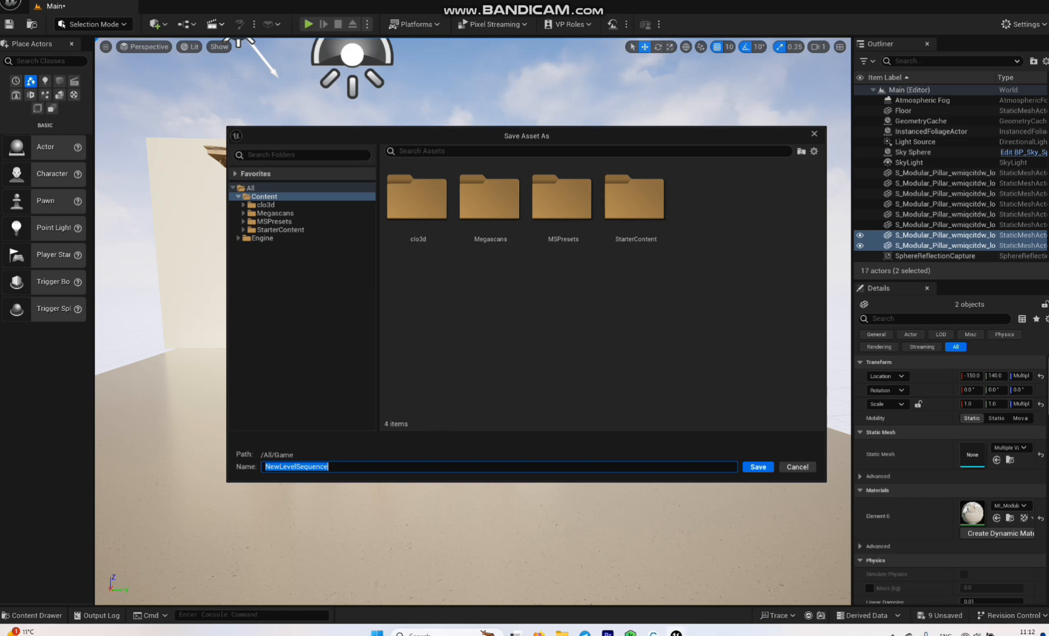
key("Return")
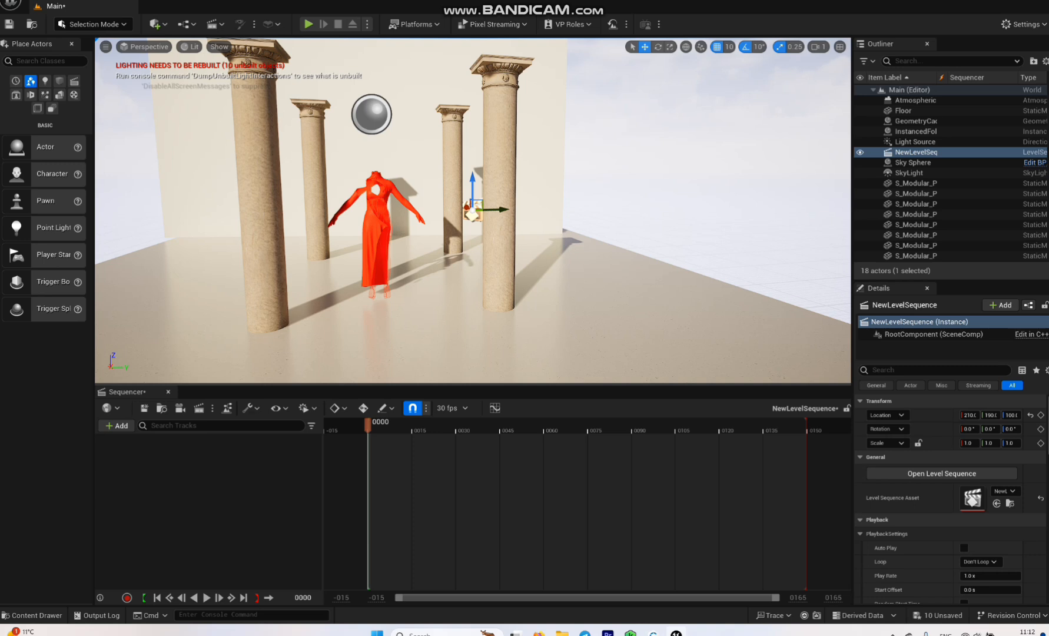
left_click(376, 237)
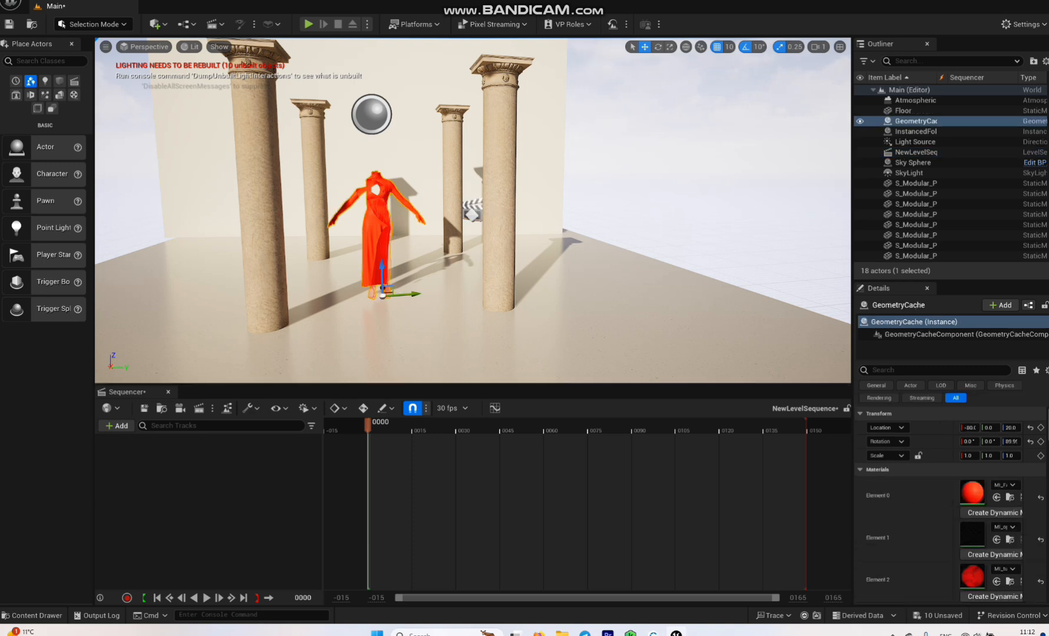
left_click_drag(913, 121, 169, 459)
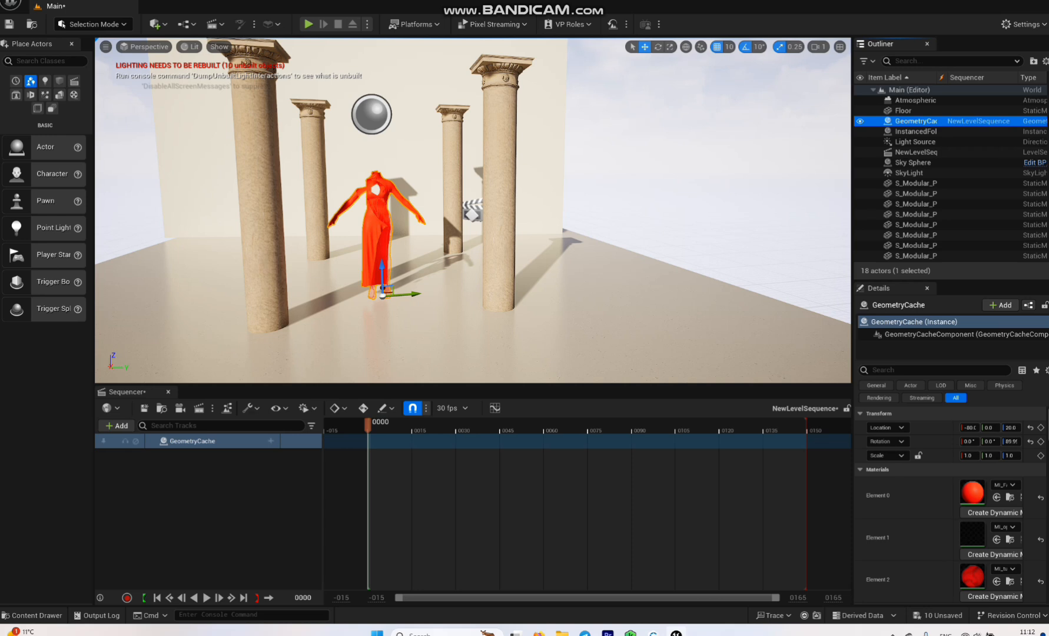
Step: Add a Geometry Cache track to the GeometryCache actor and scrub the garment animation to frame 128
left_click(271, 441)
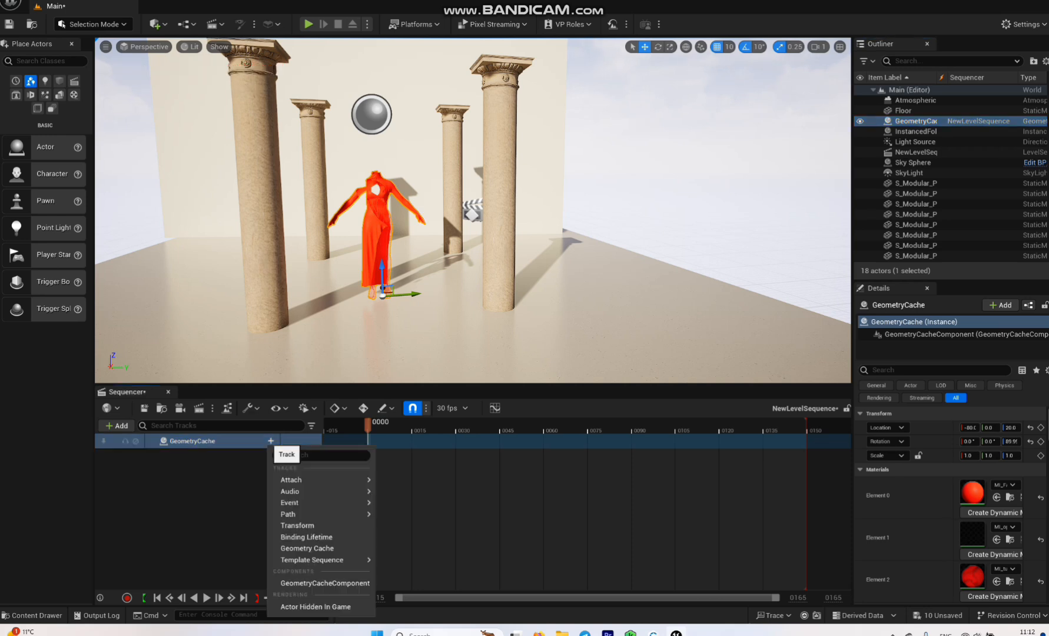
left_click(306, 548)
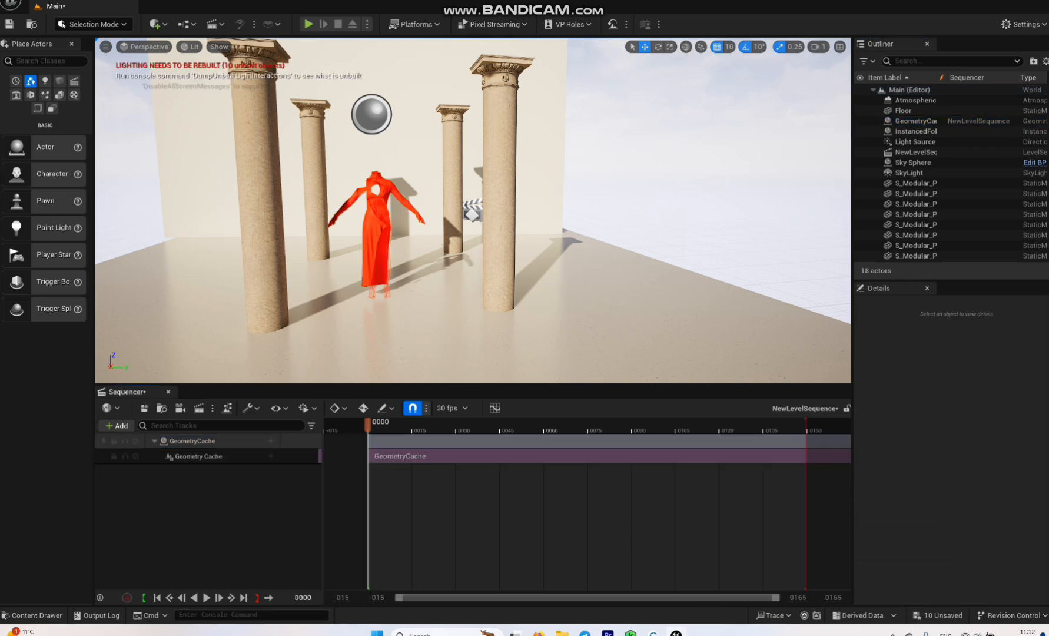
mouse_move(368, 425)
left_mouse_down()
mouse_move(836, 425)
mouse_move(714, 457)
mouse_move(372, 456)
mouse_move(793, 465)
mouse_move(531, 465)
mouse_move(742, 465)
left_mouse_up()
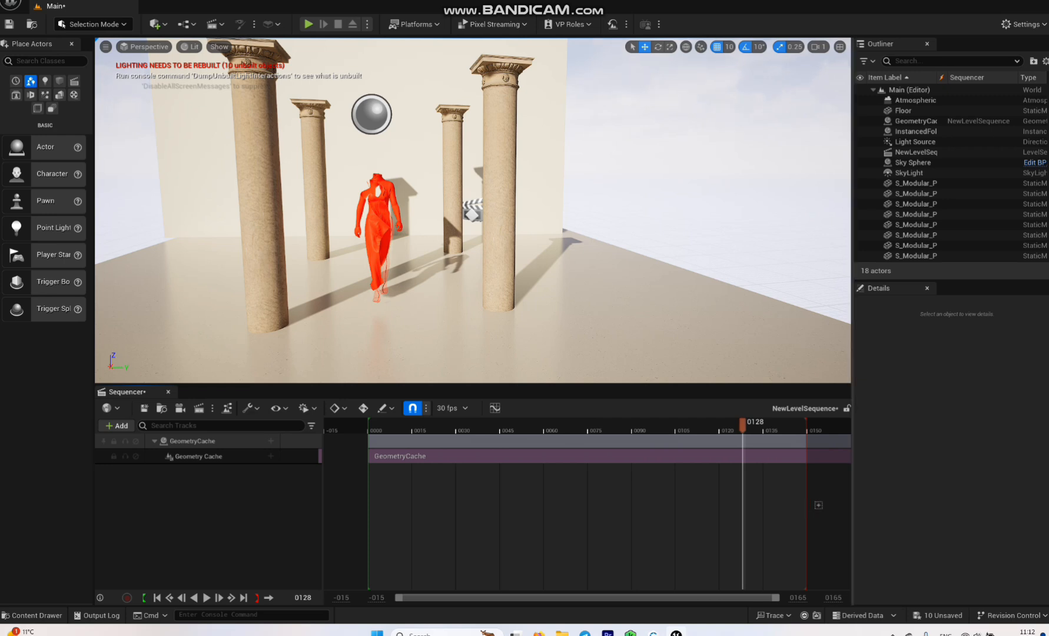
Step: Extend the sequence's playback end to the end of the GeometryCache section, about frame 195
right_click_drag(830, 508, 598, 462)
left_click(598, 457)
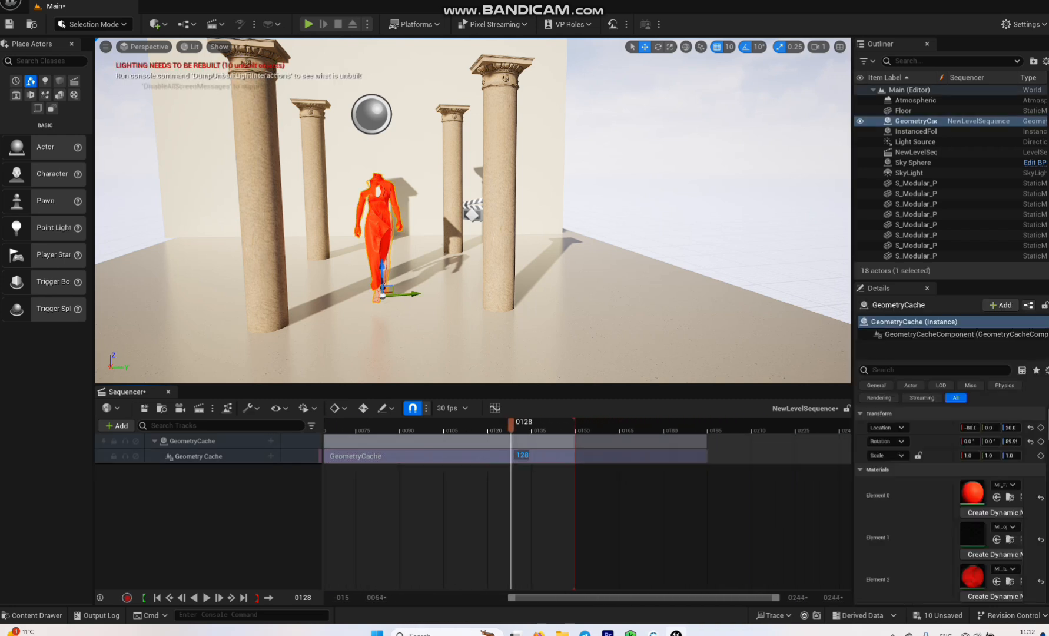
left_click_drag(575, 426, 705, 426)
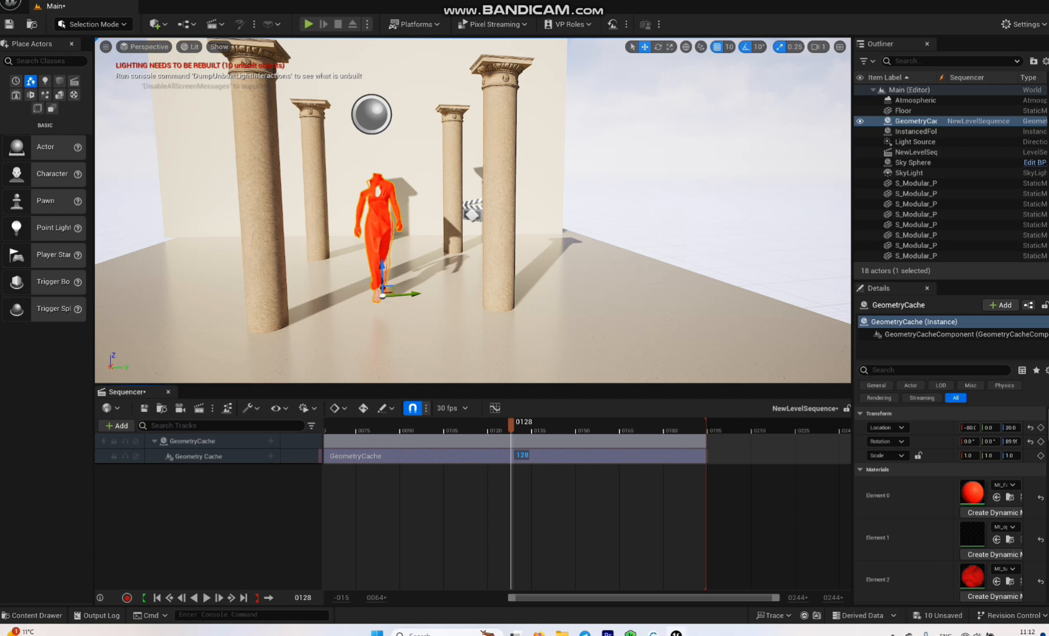
Step: Scrub to frame 104, create a new Cine Camera Actor as the current camera cut, and pull its view back from the garment
left_click_drag(511, 425, 625, 426)
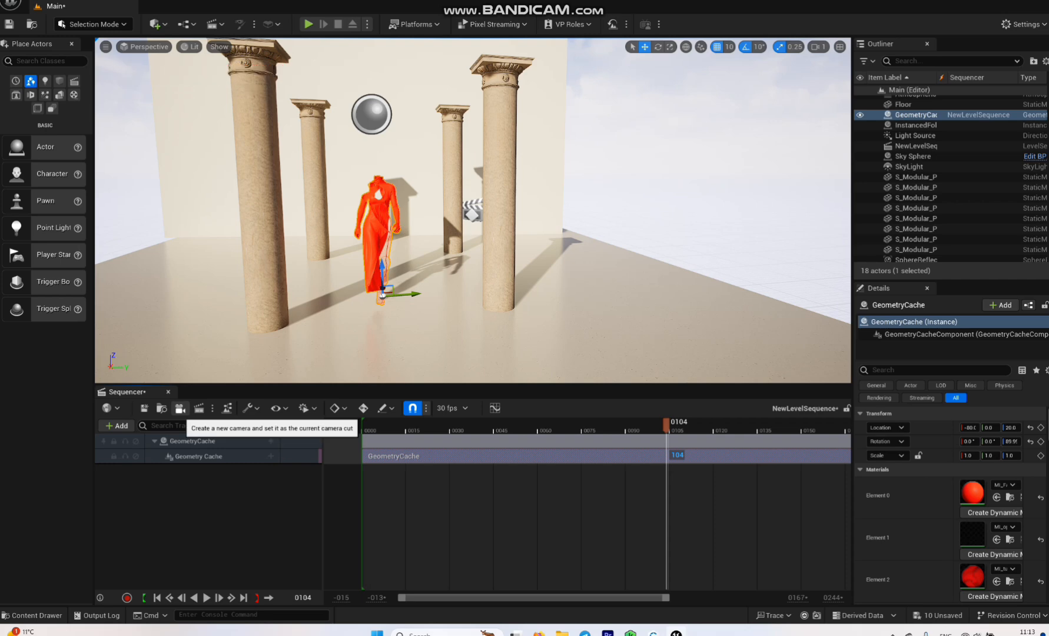
left_click(180, 407)
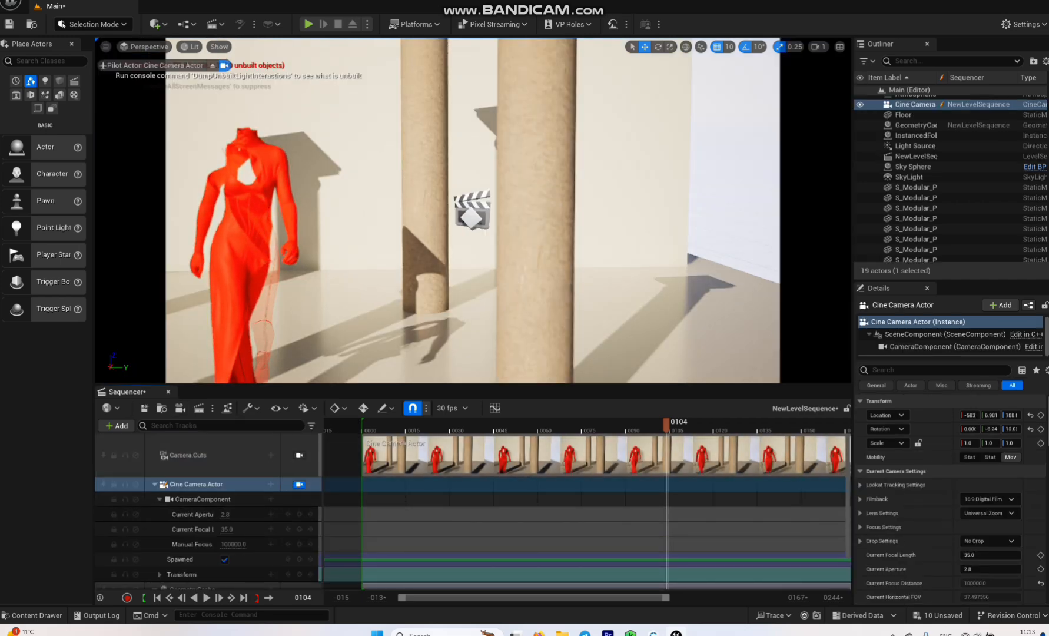
scroll(473, 210, "down", 3)
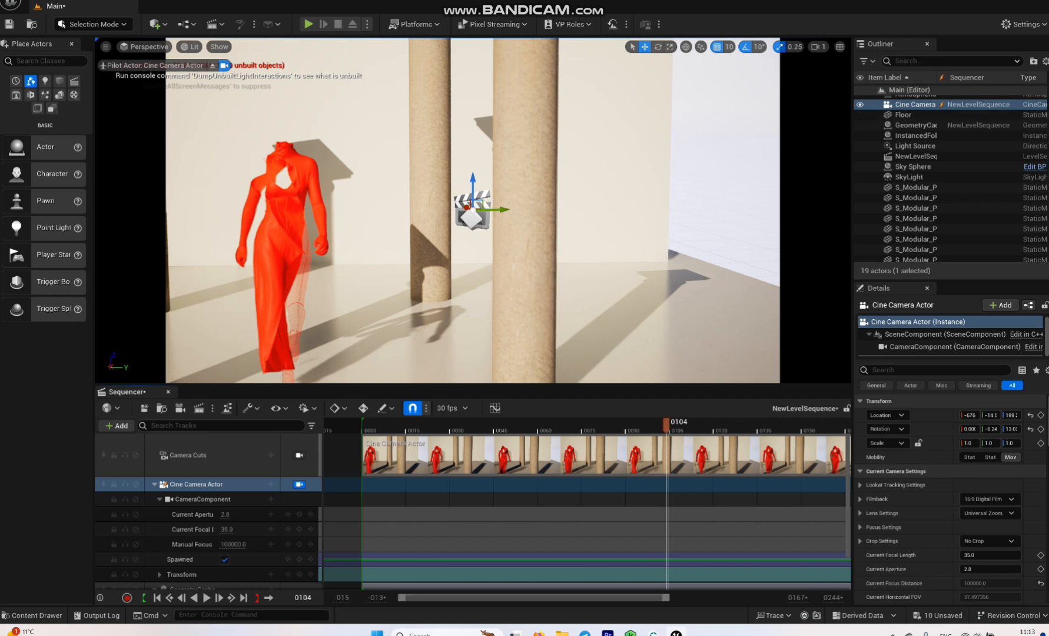
Step: Reframe the piloted Cine Camera Actor with the full garment centred between the pillars, and snap the camera object to the view
scroll(472, 210, "down", 12)
middle_click_drag(473, 210, 532, 259)
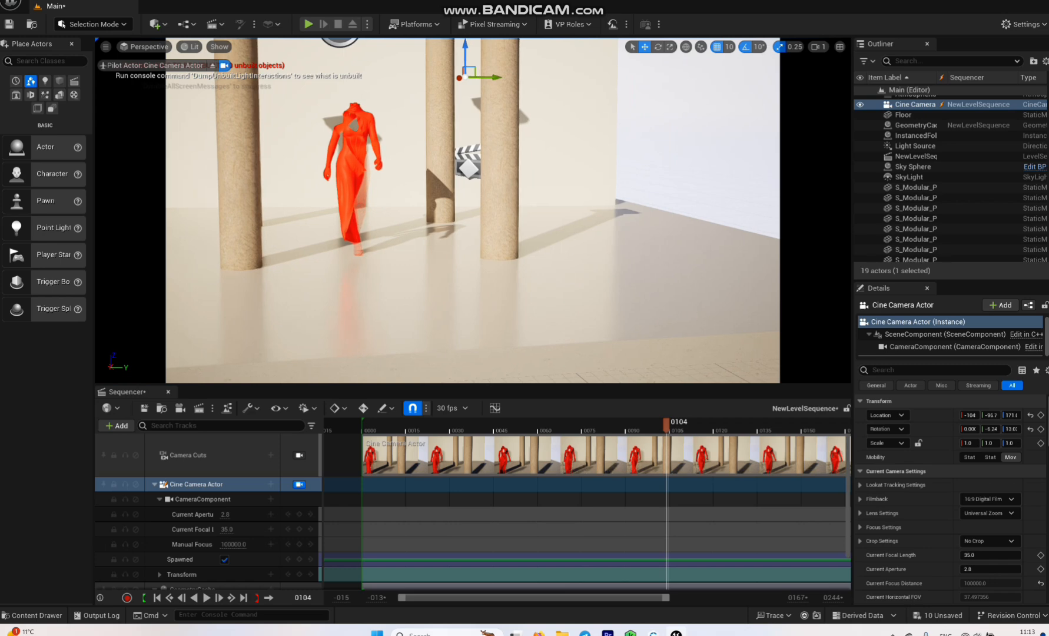
mouse_move(472, 210)
right_mouse_down()
mouse_move(424, 212)
mouse_move(601, 210)
mouse_move(455, 202)
mouse_move(445, 224)
mouse_move(458, 208)
right_mouse_up()
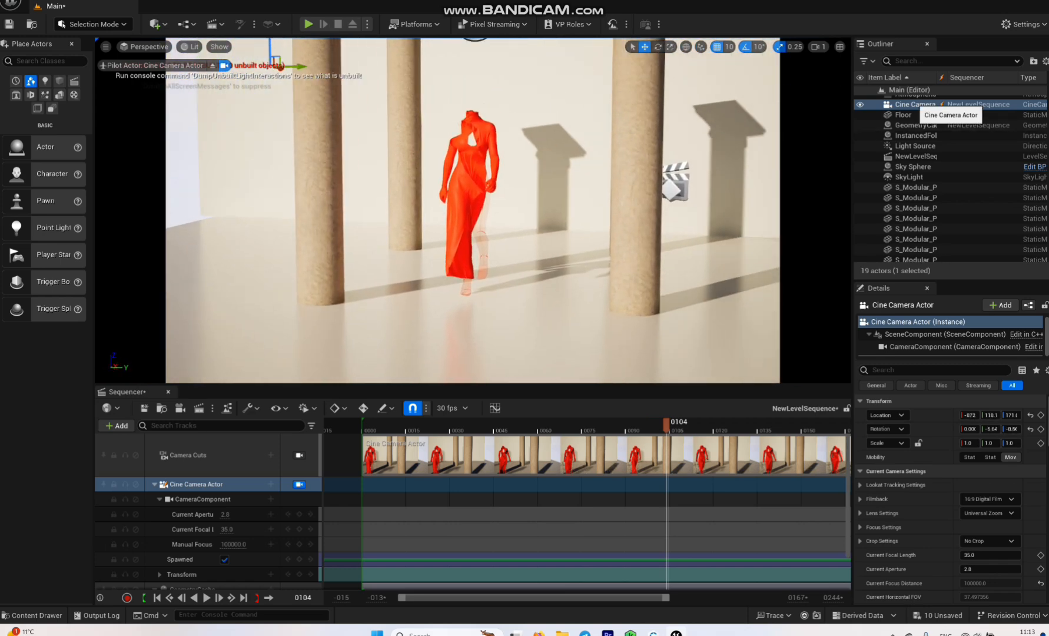
right_click(914, 103)
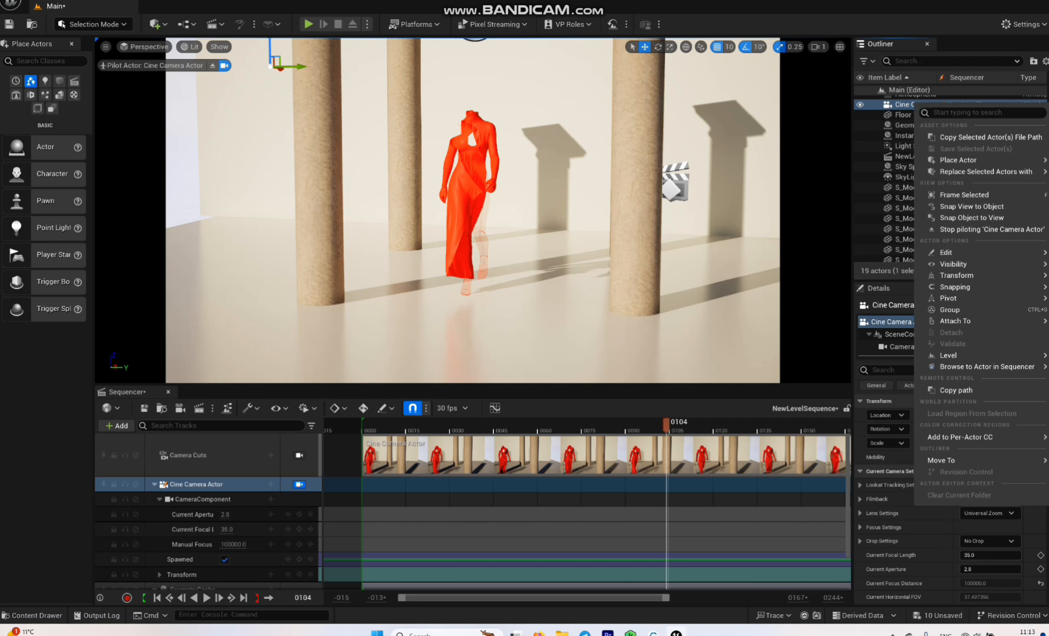
mouse_move(945, 252)
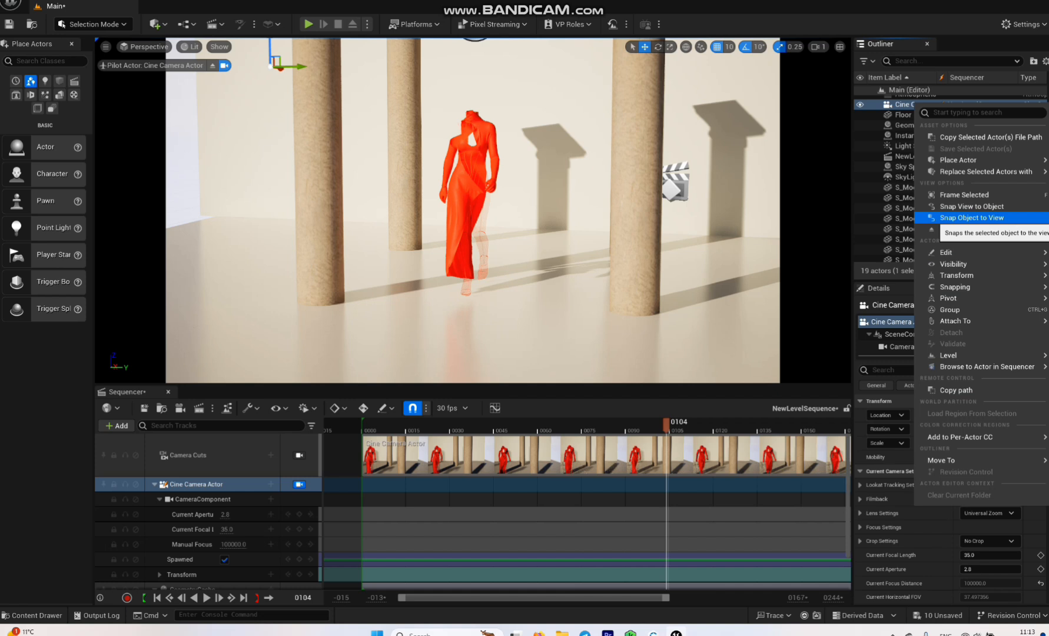
left_click(971, 217)
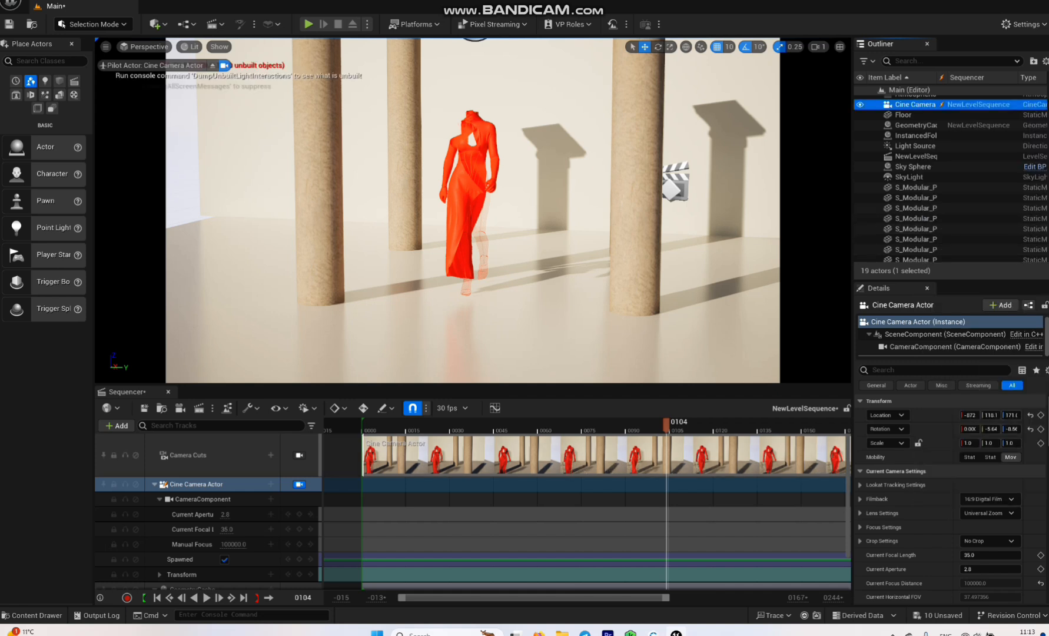
Step: Move the playhead to frame 34 and add a Transform key for the Cine Camera Actor
left_click_drag(666, 422, 411, 424)
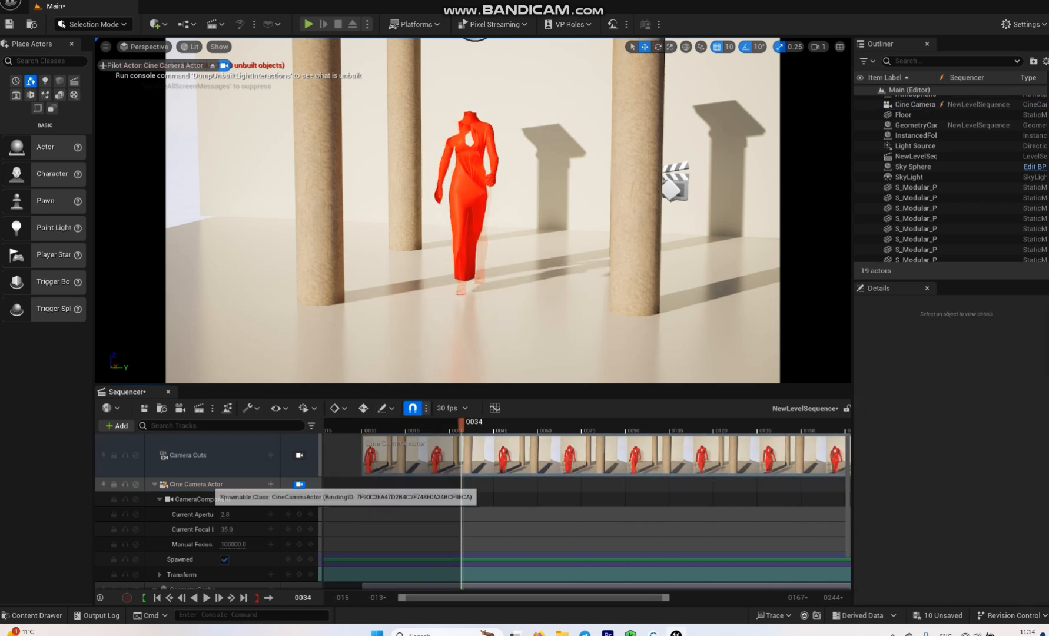
left_click(208, 485)
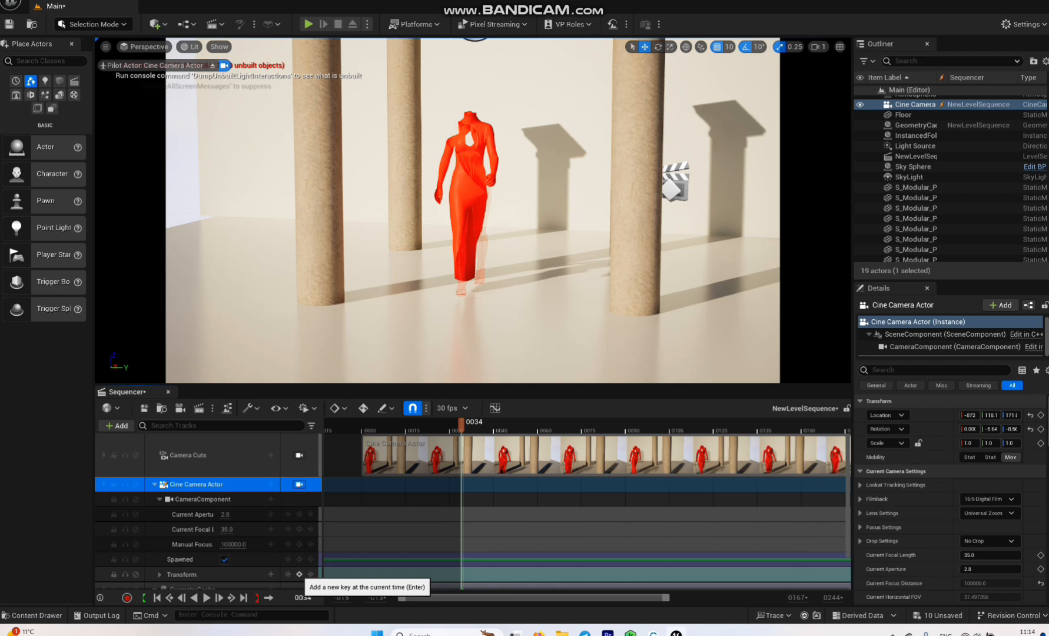
left_click(299, 573)
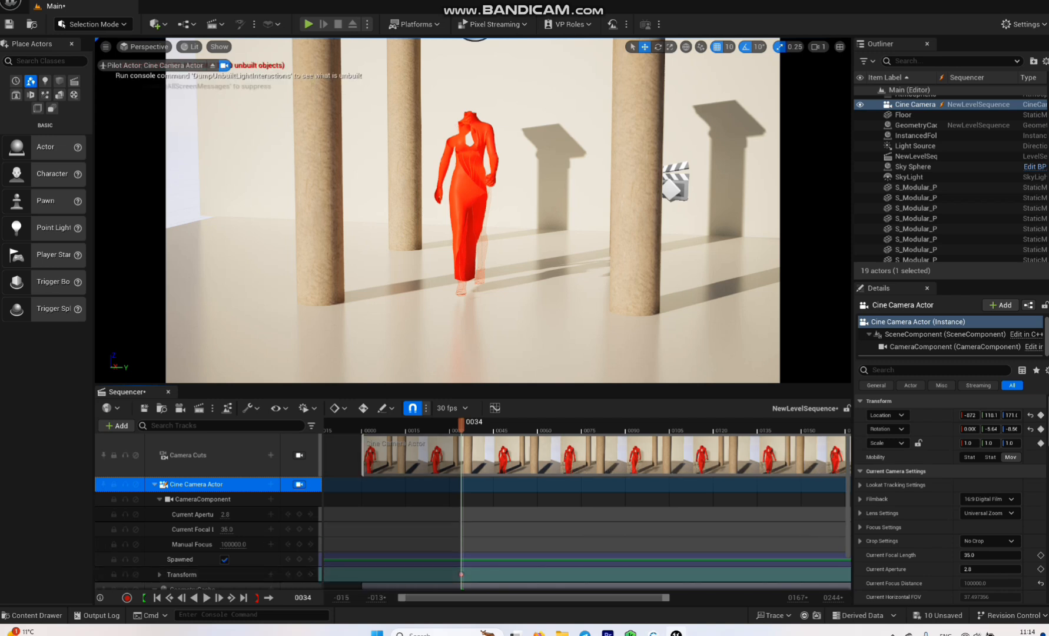
Step: Move the playhead to frame 194, bring the camera closer to the garment, and add a second Transform key
left_click_drag(461, 425, 760, 425)
left_click_drag(571, 597, 629, 598)
left_click_drag(644, 425, 812, 425)
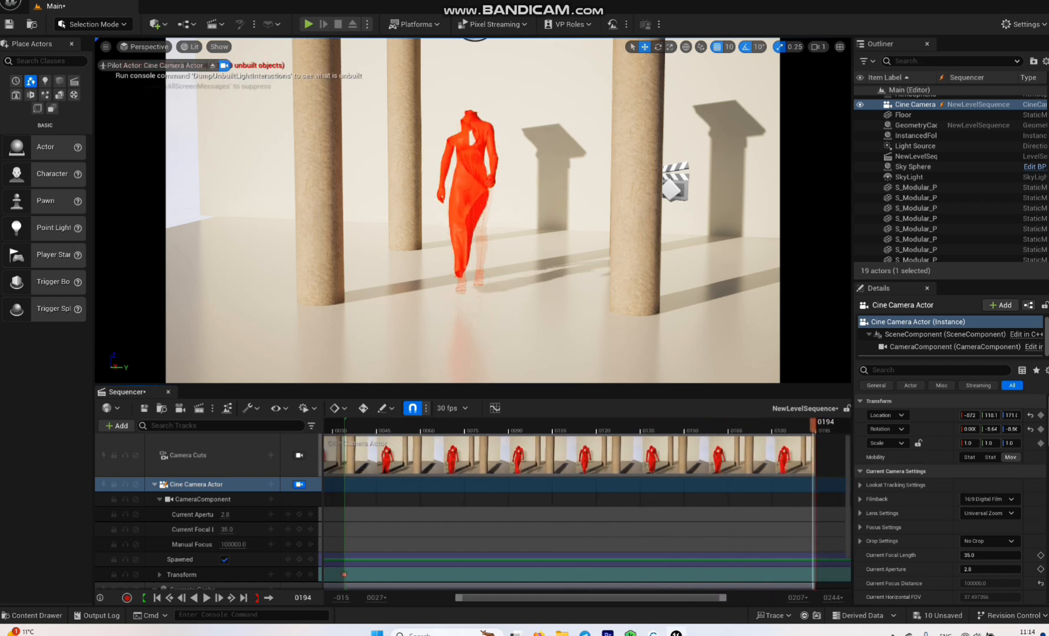
mouse_move(473, 210)
right_mouse_down()
mouse_move(486, 215)
mouse_move(424, 230)
mouse_move(501, 197)
mouse_move(506, 222)
mouse_move(476, 220)
right_mouse_up()
left_click_drag(476, 221, 485, 132)
right_click_drag(485, 132, 486, 129)
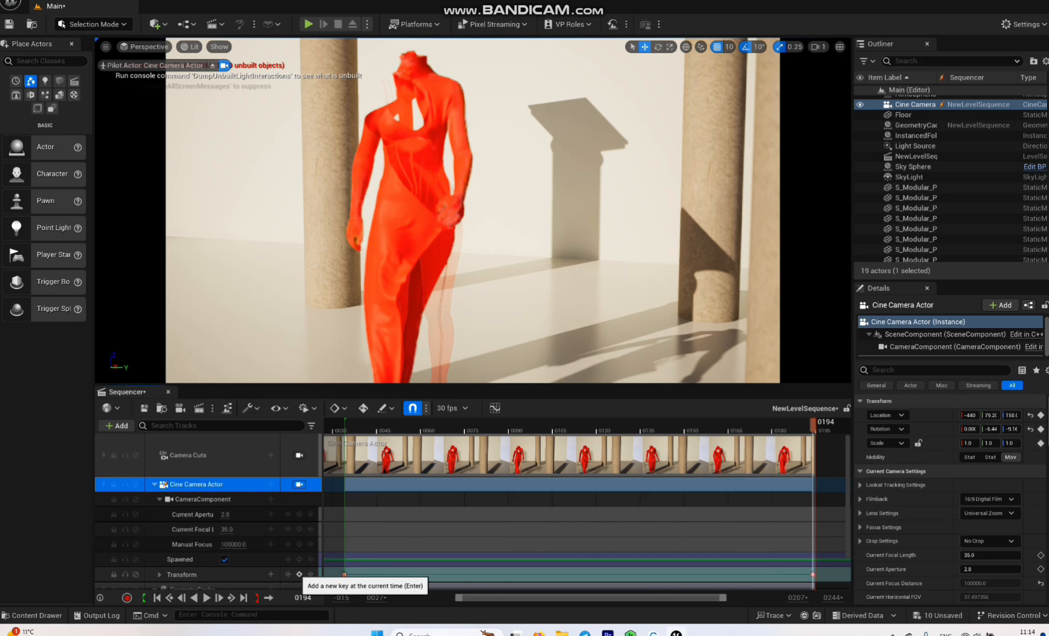
left_click(299, 574)
Step: At frame 34, set the camera's Current Aperture to about 6.86 and key it
left_click_drag(813, 424, 654, 425)
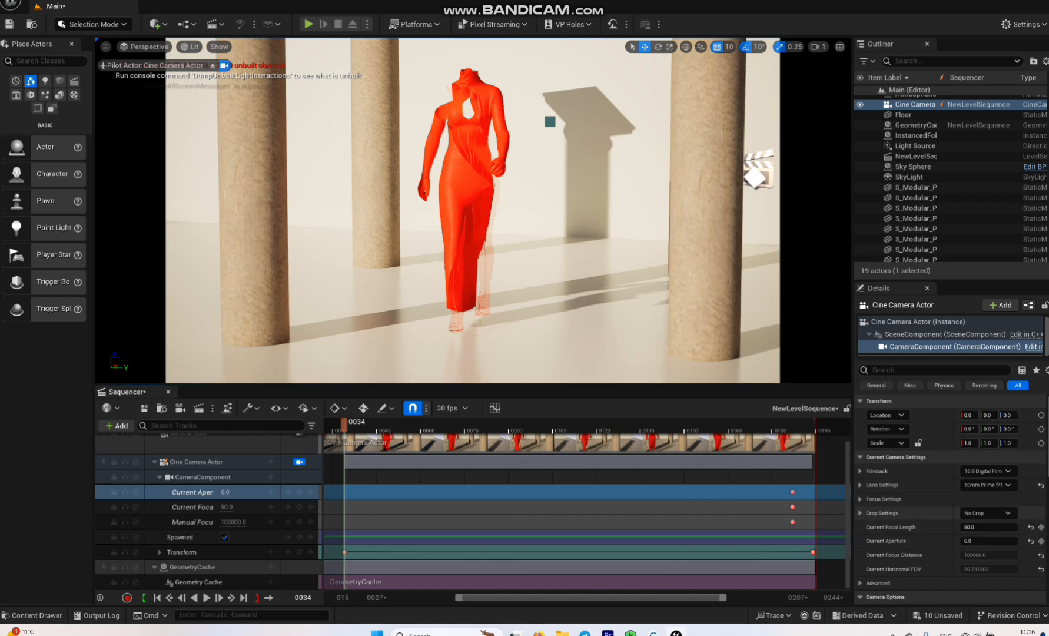
left_click_drag(995, 541, 950, 540)
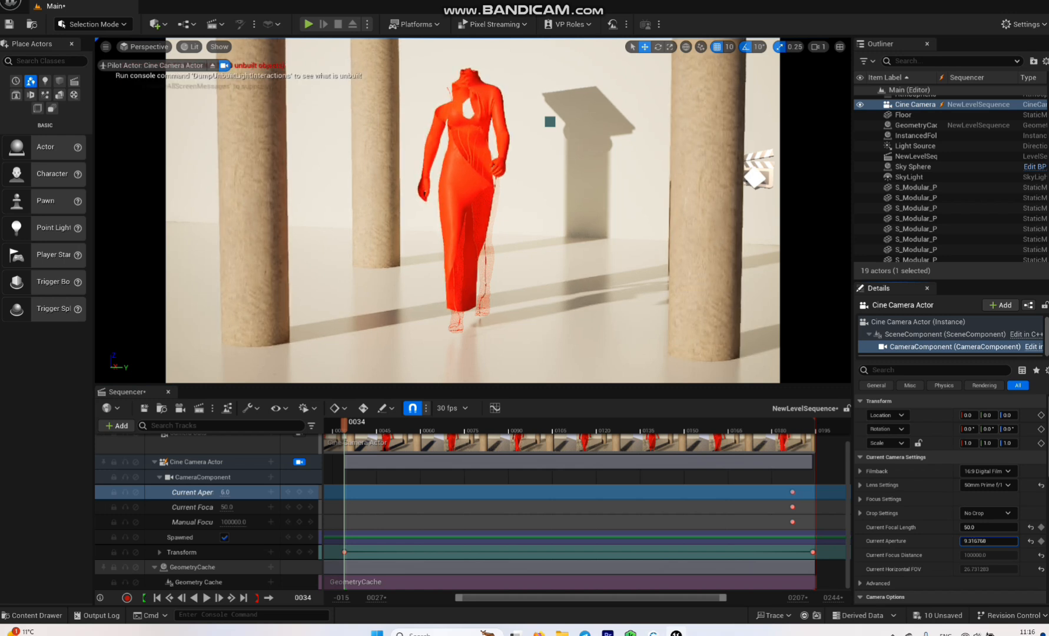
left_click_drag(971, 541, 988, 541)
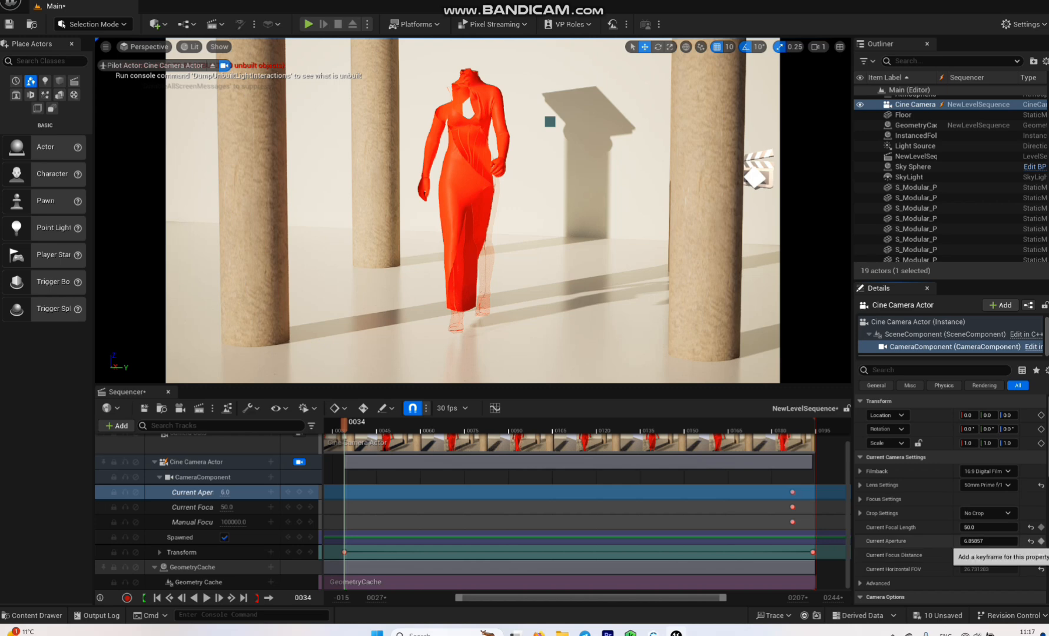
left_click(1041, 541)
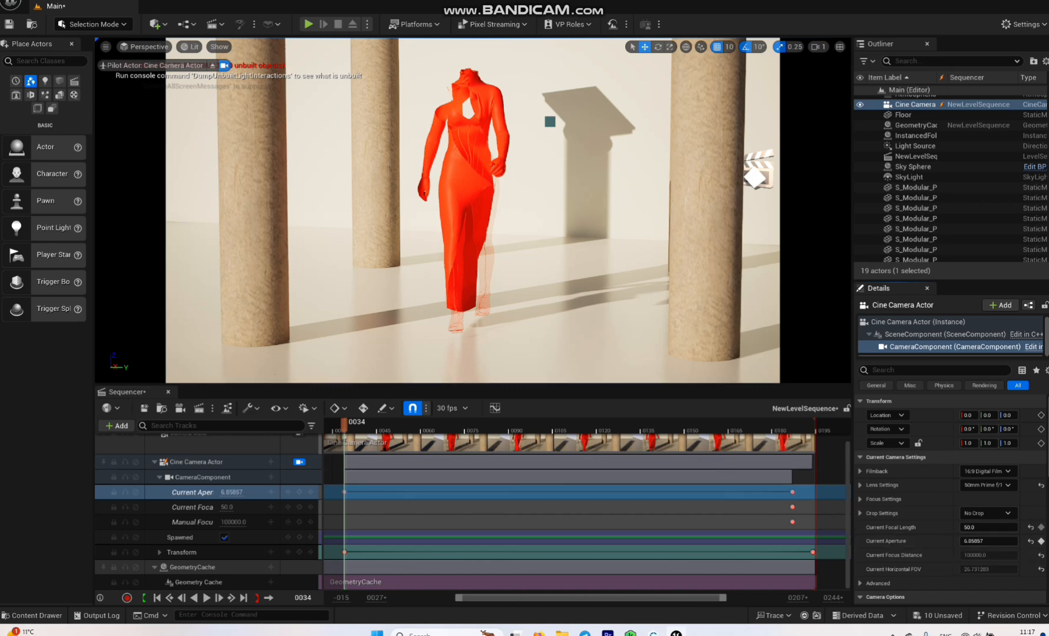
Step: At frame 194, set the camera's Current Aperture to 22 and key it
left_click_drag(345, 425, 813, 425)
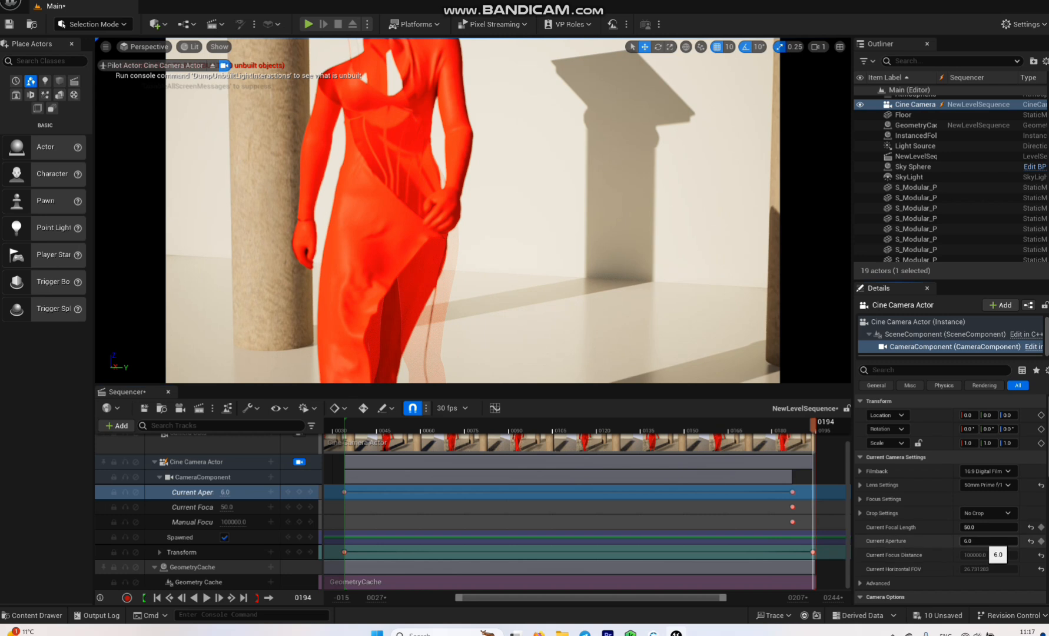
left_click_drag(990, 542, 1012, 542)
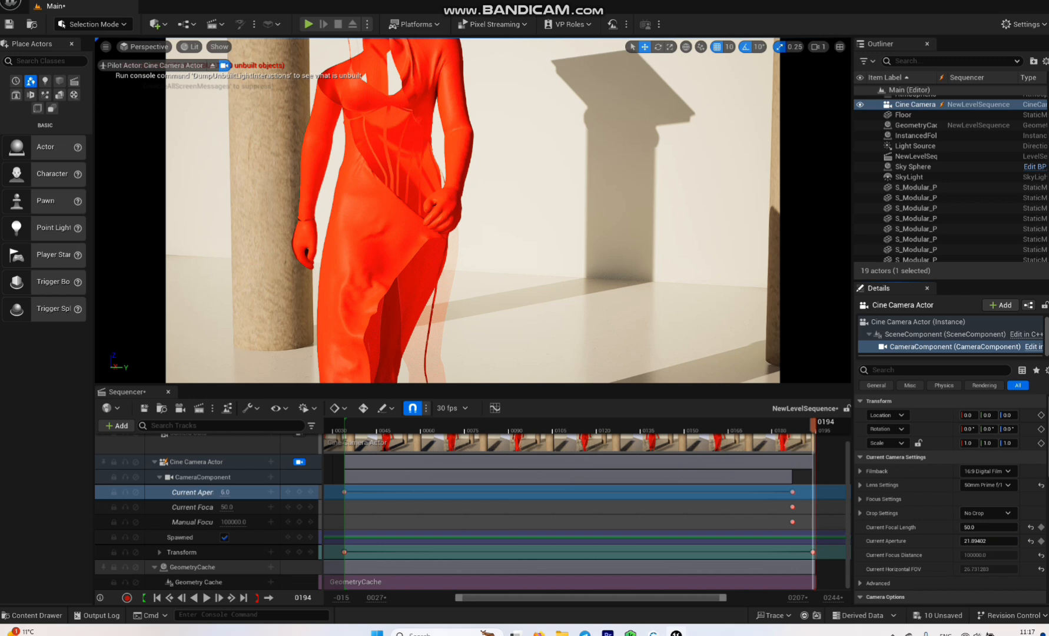
left_click_drag(986, 541, 991, 540)
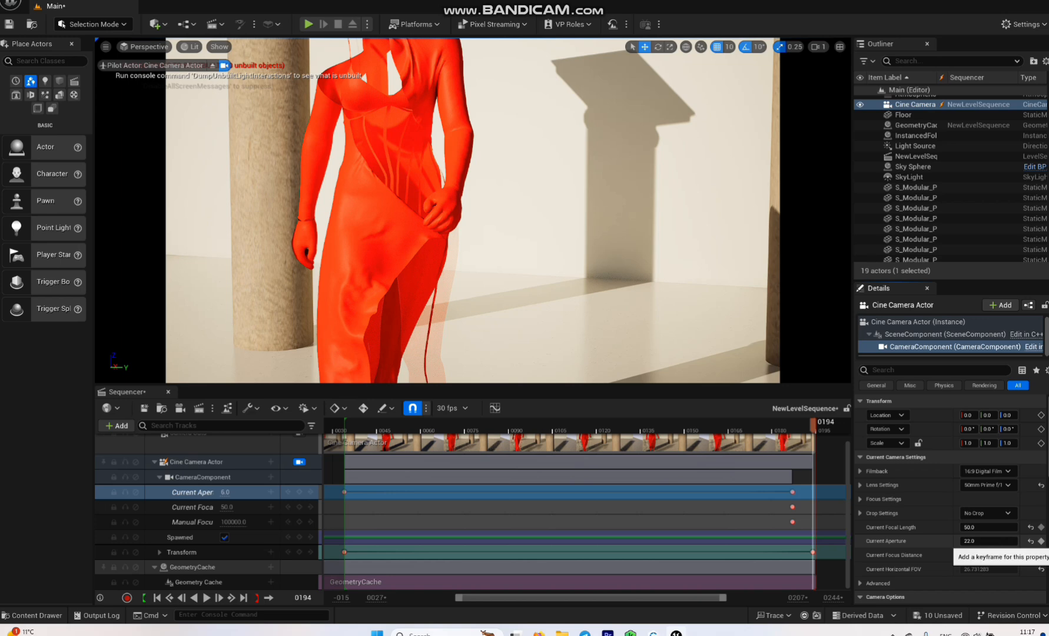
left_click(1040, 540)
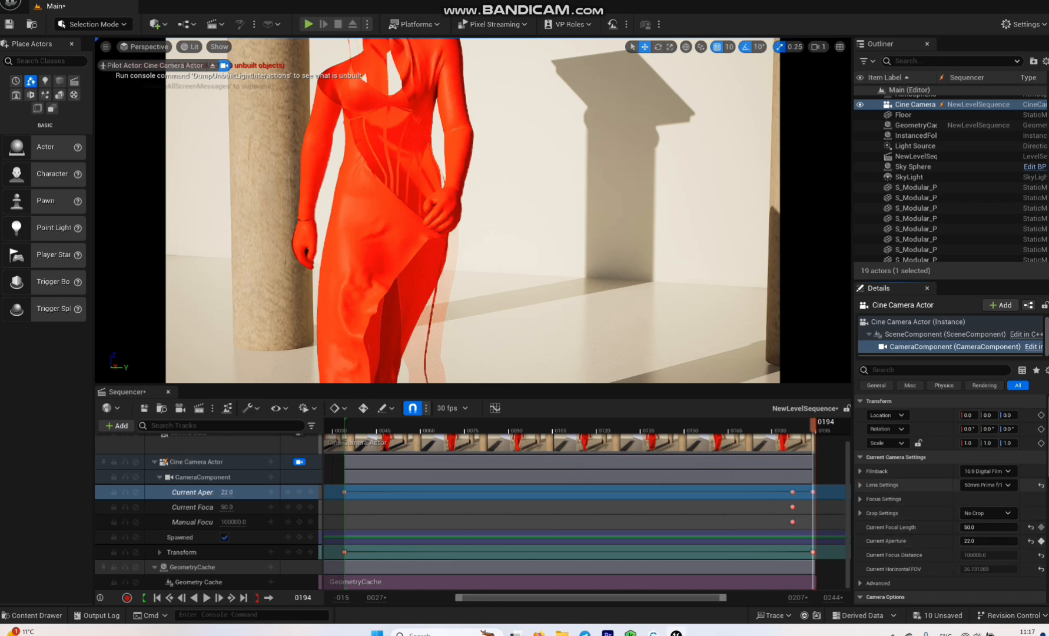
Step: Delete the directional Light Source actor, accepting the broken Sky Sphere reference
left_click_drag(813, 424, 703, 425)
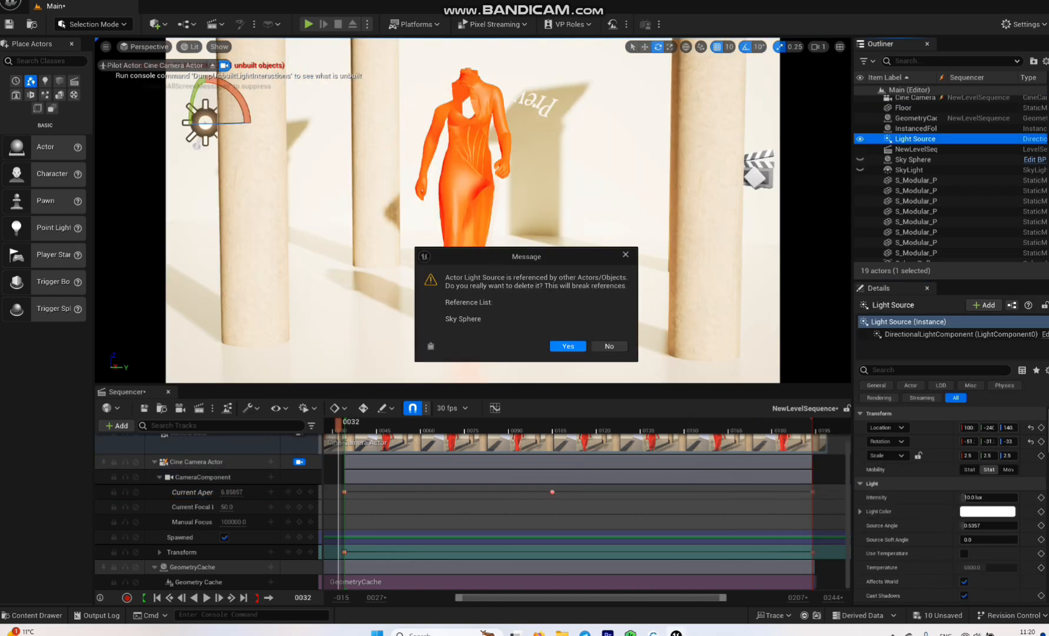
left_click(567, 346)
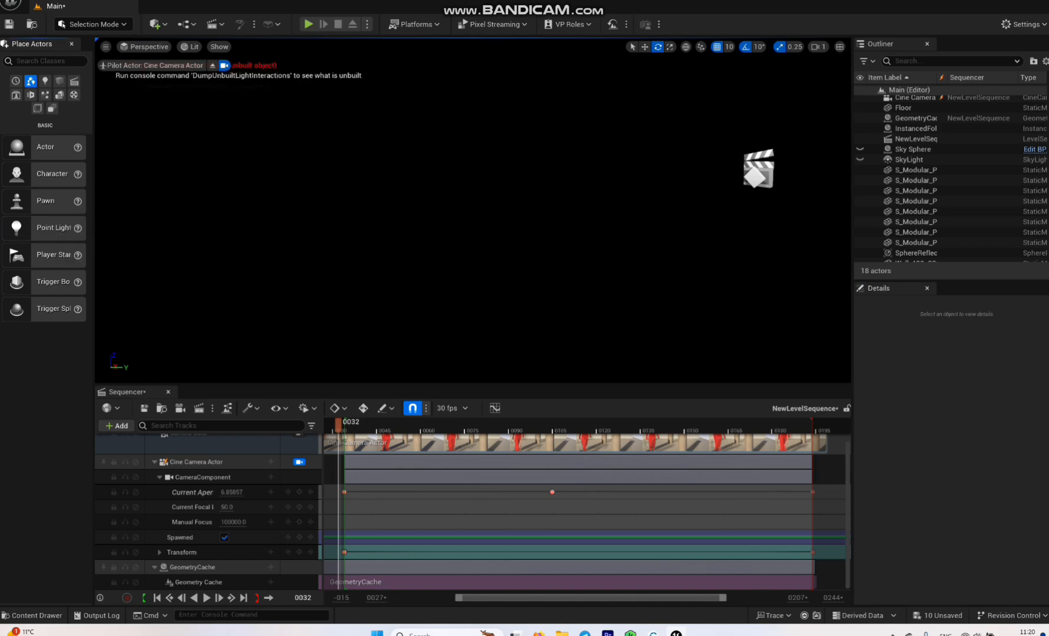
Step: Place a Point Light high beside the front pillar and add a Spot Light to the scene
left_click_drag(167, 209, 325, 189)
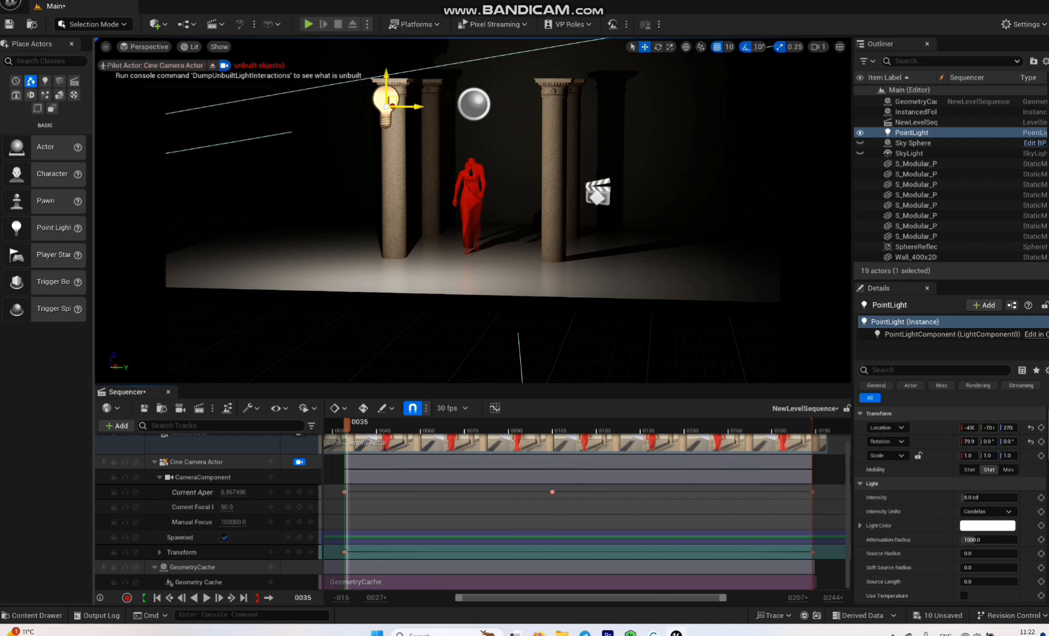
left_click(45, 81)
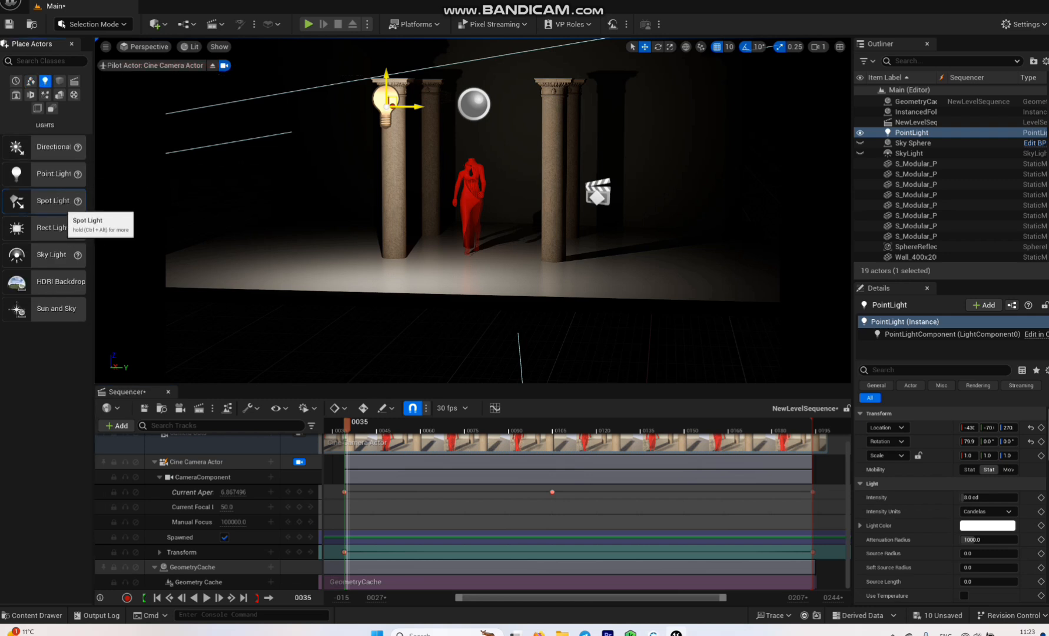
left_click_drag(56, 200, 176, 122)
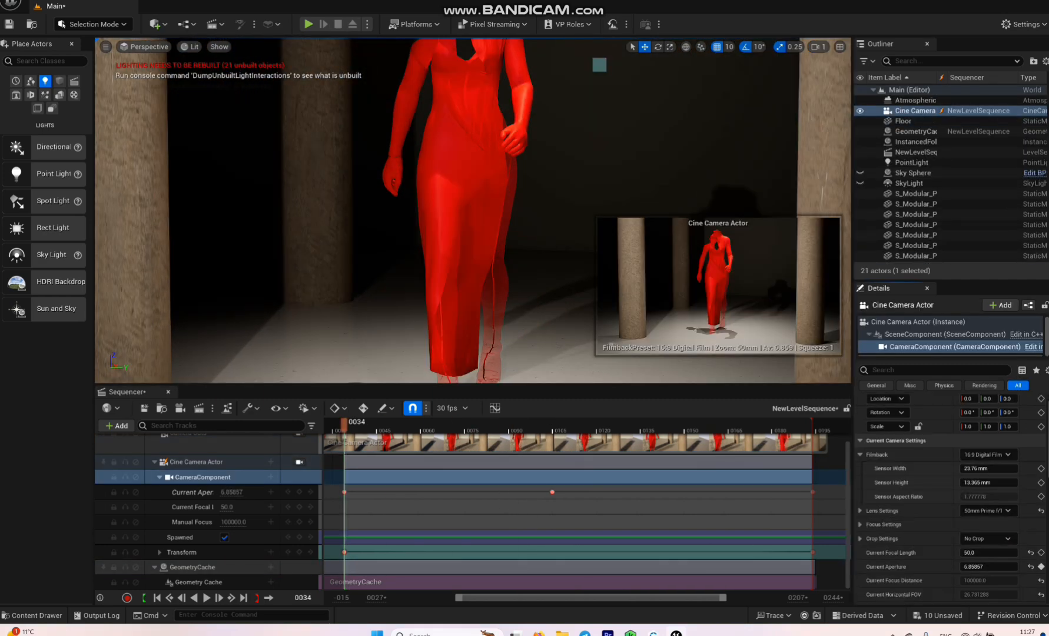
Step: Give the camera a custom portrait filmback with a sensor width of 27 mm and a sensor height of 36 mm
scroll(473, 211, "down", 1)
scroll(473, 211, "up", 2)
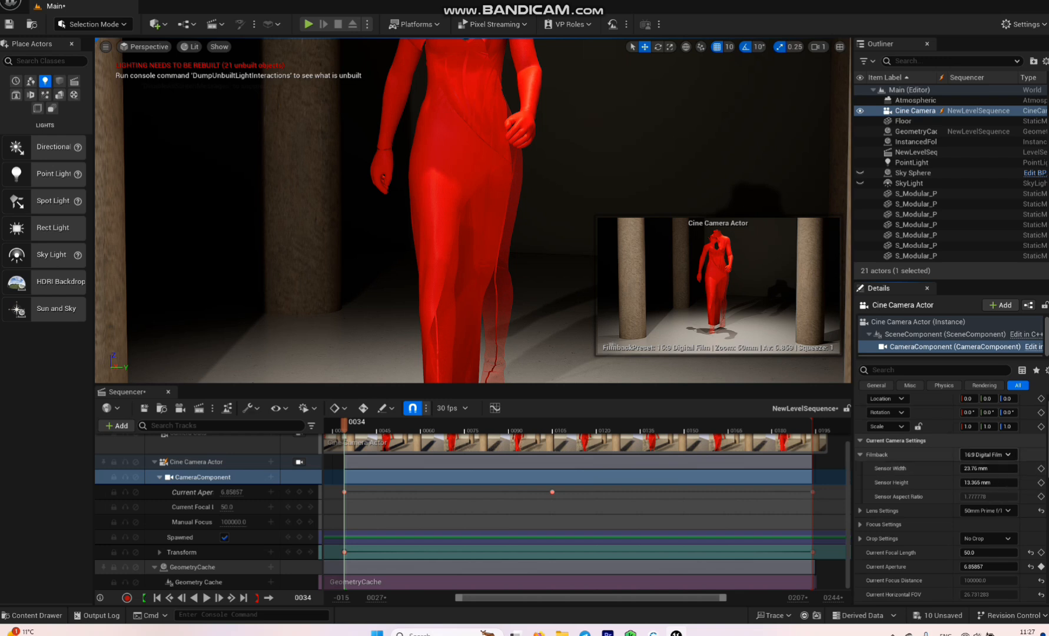
left_click(975, 454)
left_click(989, 466)
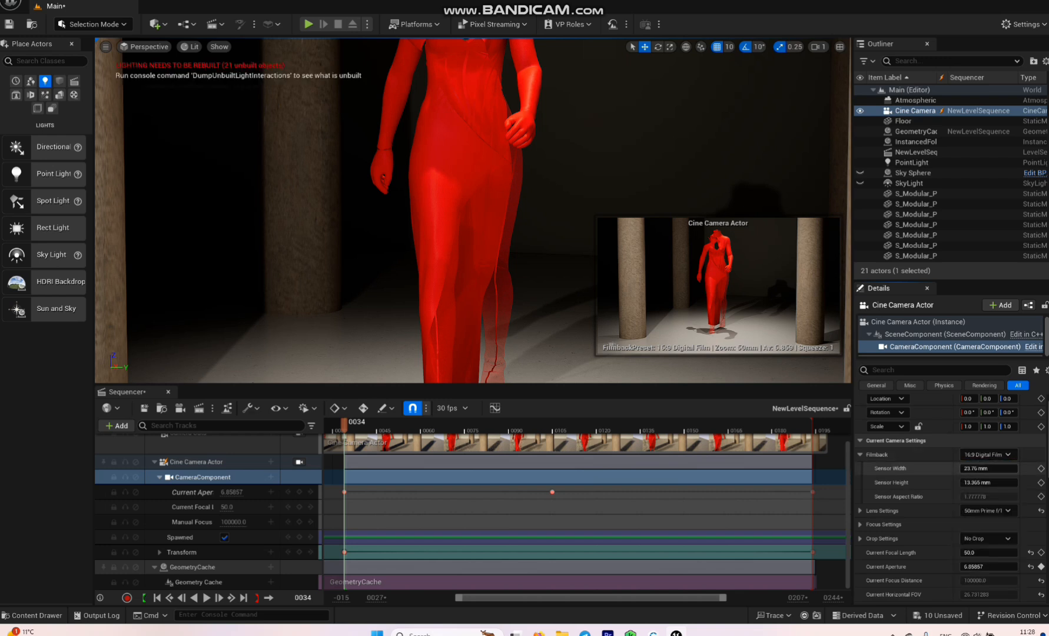
left_click(992, 468)
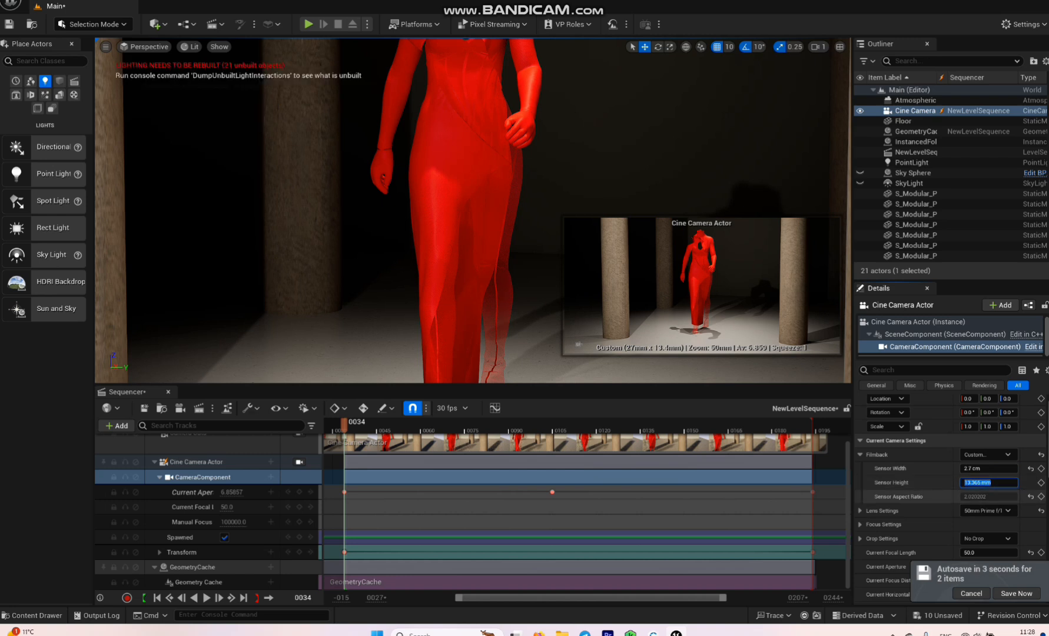
type("36")
key("Return")
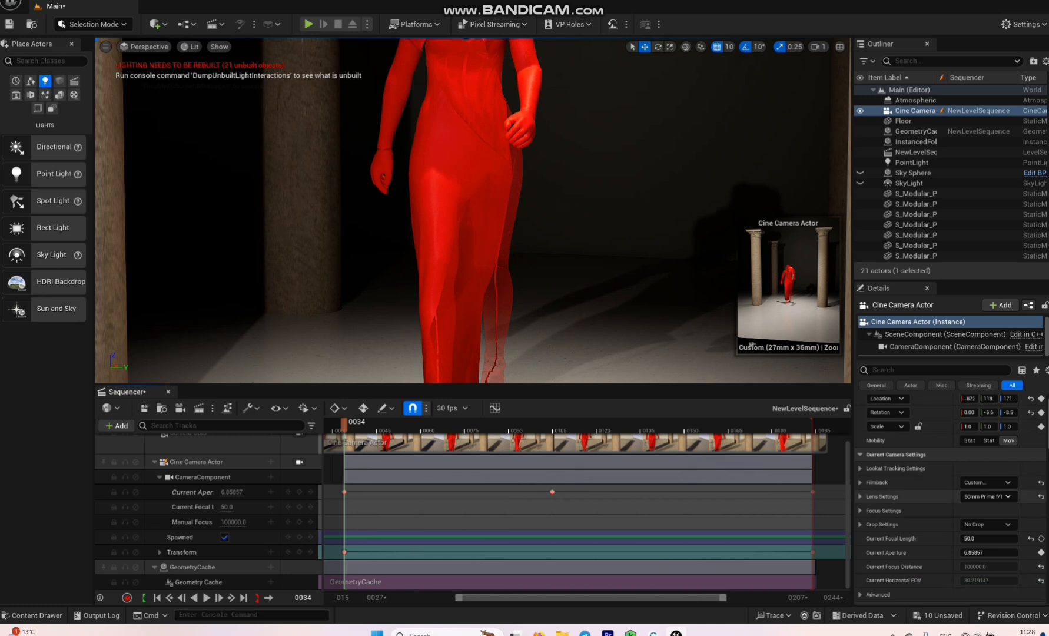
Step: Try the 30mm Prime lens preset, settle on the 85mm Prime f/1.8 preset, and check the framing at frame 59
left_click(989, 496)
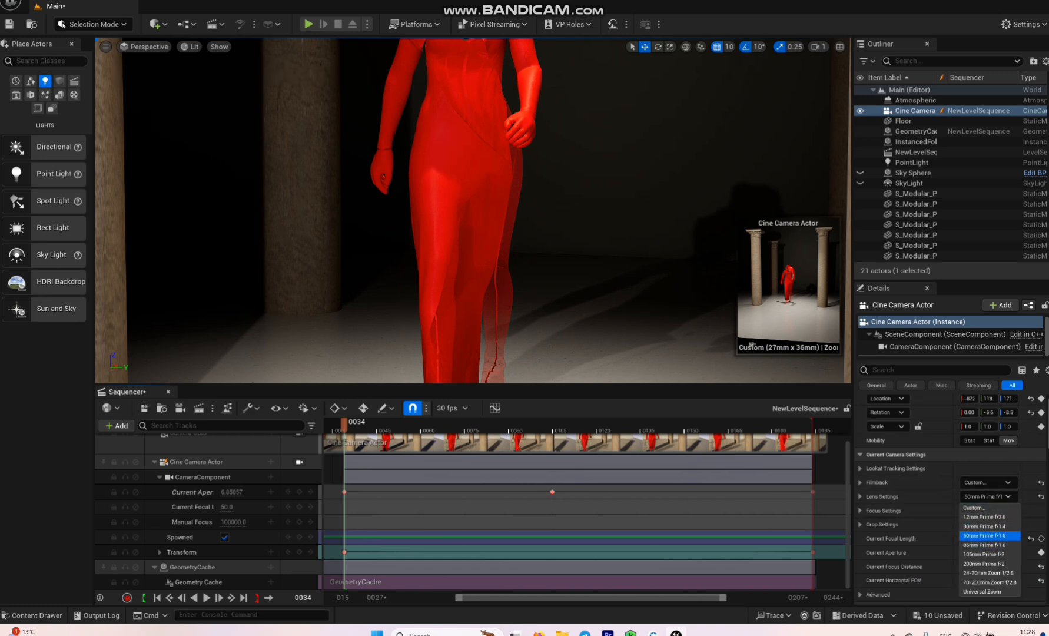
left_click(983, 526)
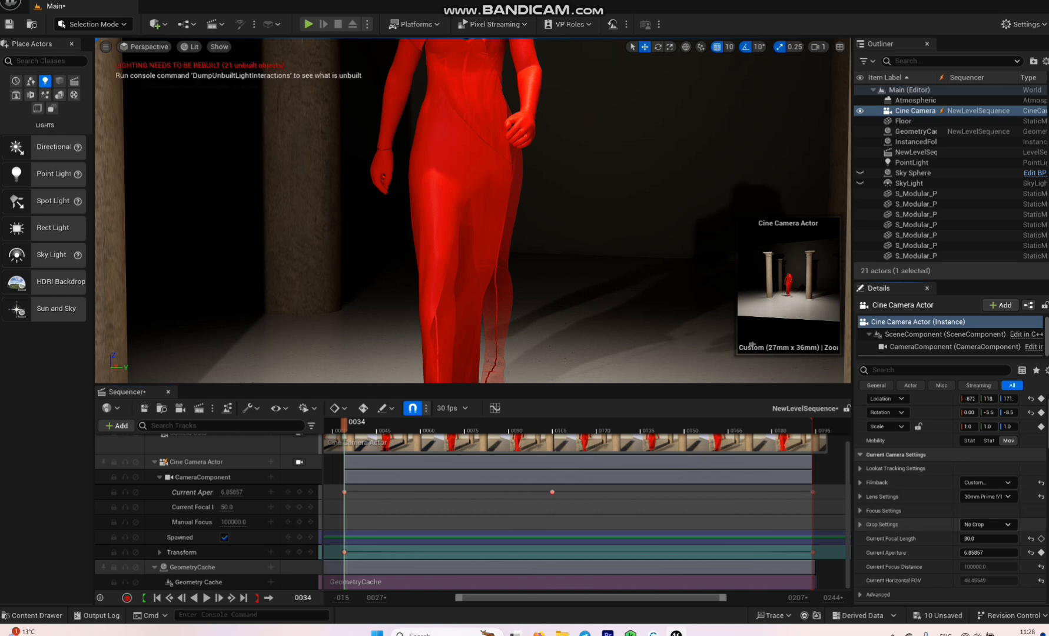
left_click(988, 496)
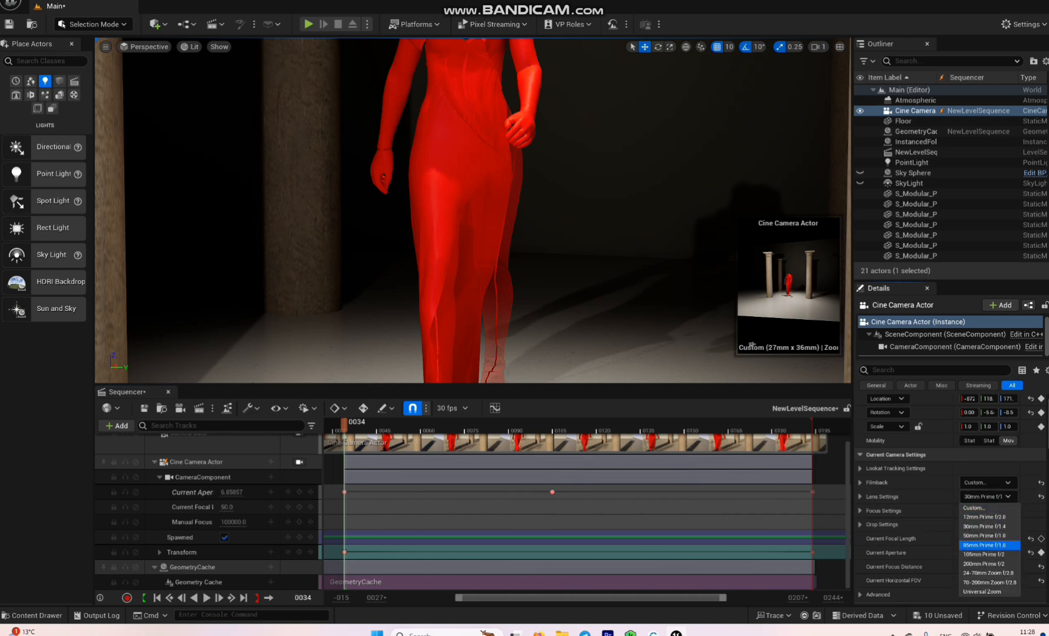
left_click(989, 544)
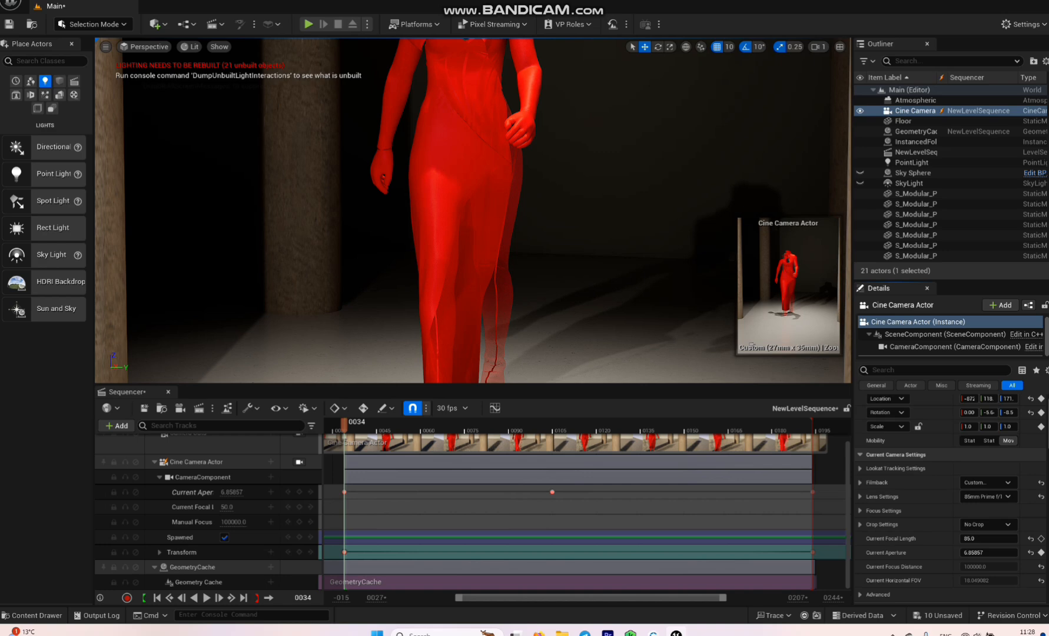
left_click_drag(344, 425, 417, 425)
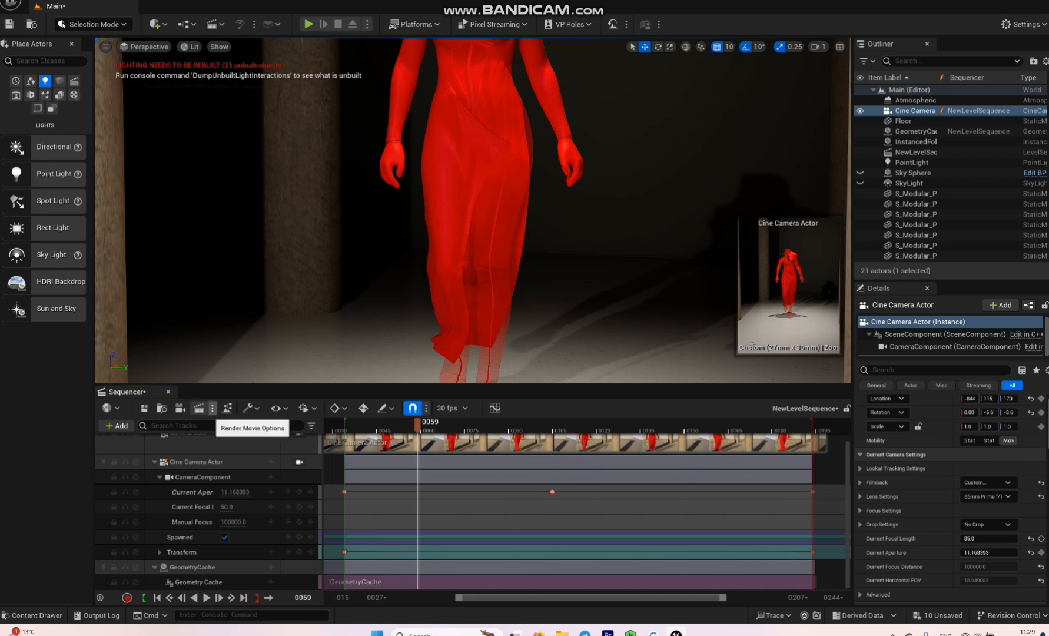
Step: Add NewLevelSequence to the Movie Render Queue and open its render configuration at the Output settings
left_click(212, 408)
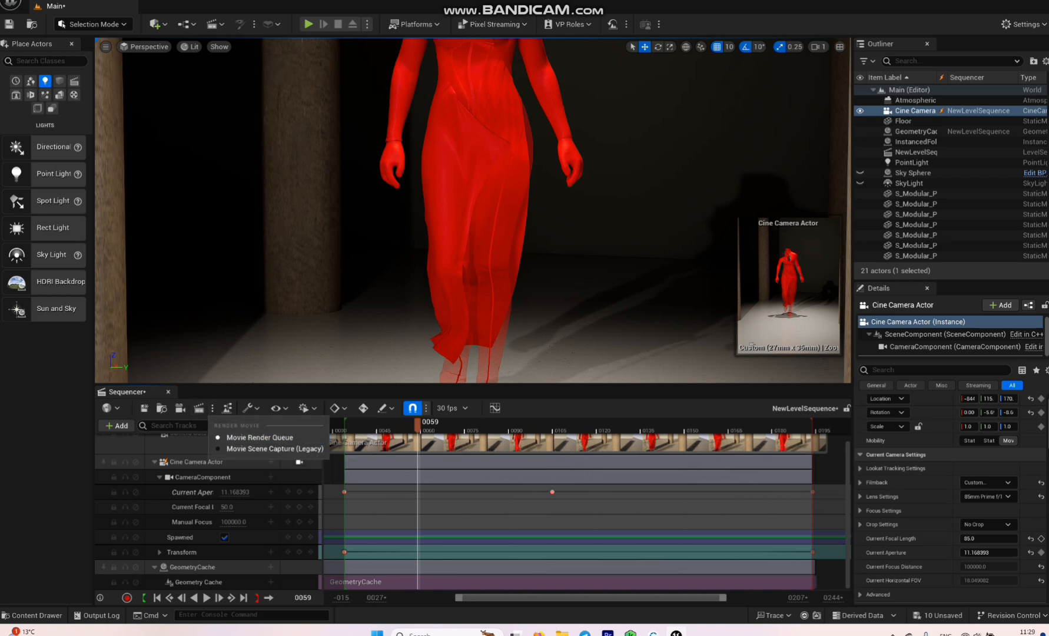
left_click(199, 407)
left_click(199, 407)
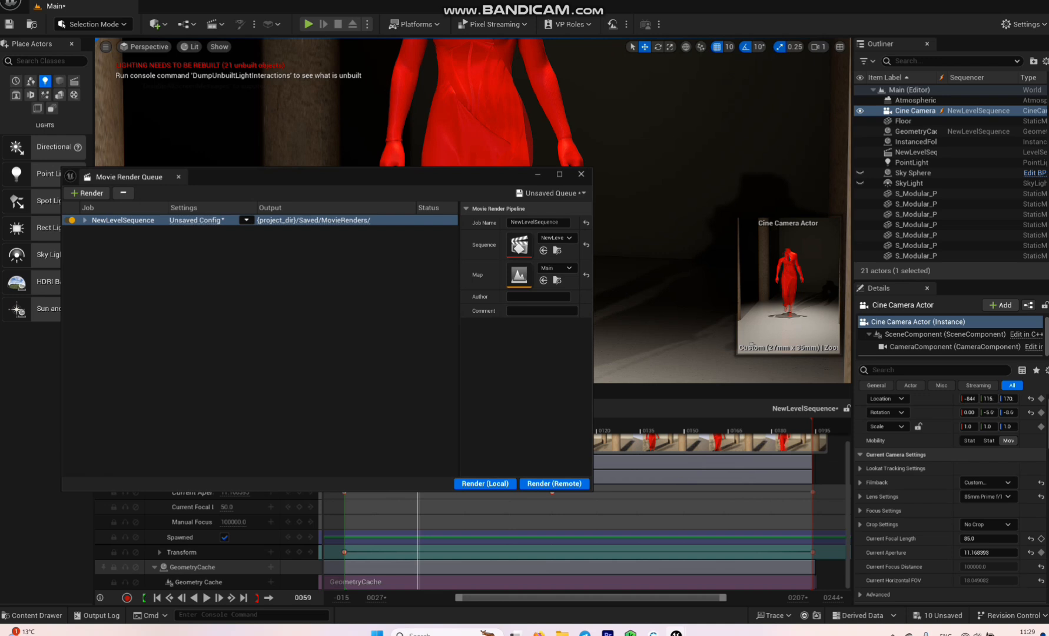
left_click(196, 220)
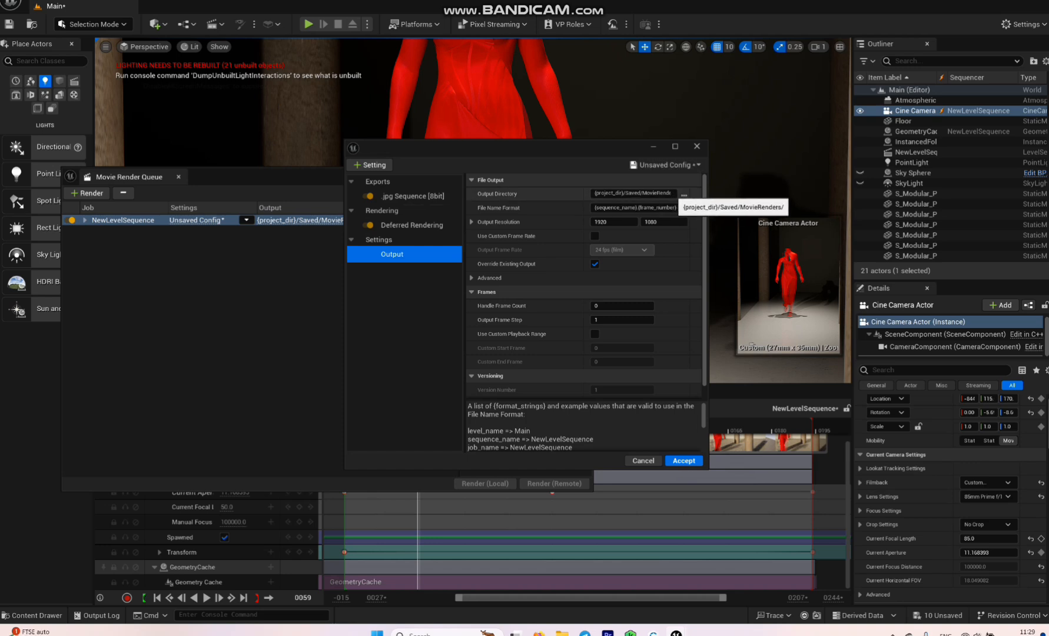
Step: Set the output directory to the unrealkendalrender folder in Downloads and the output resolution to 2400 by 3000
left_click(672, 194)
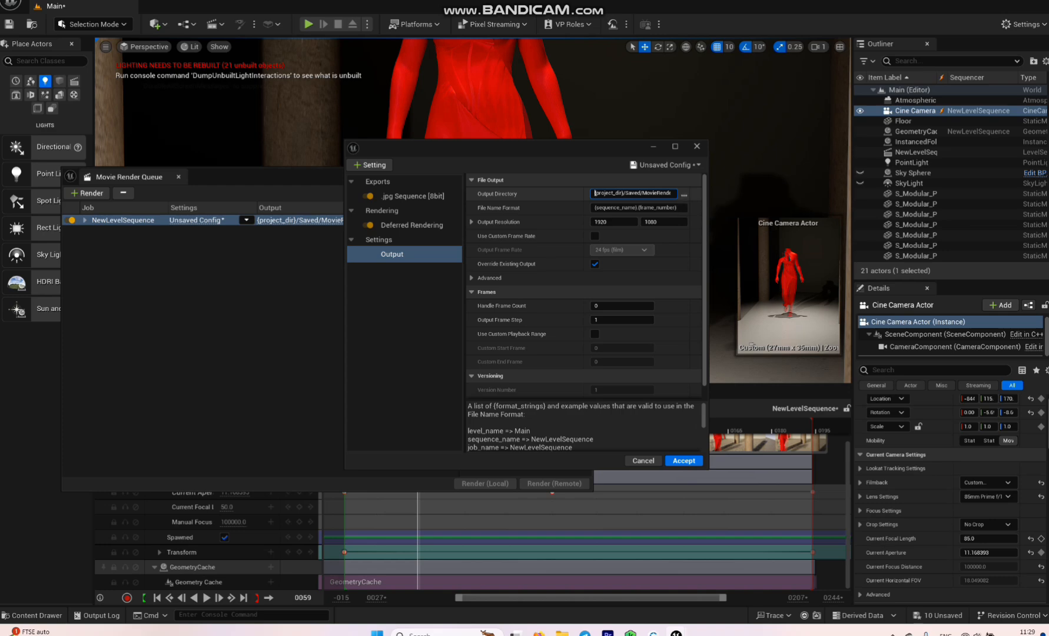
left_click(684, 195)
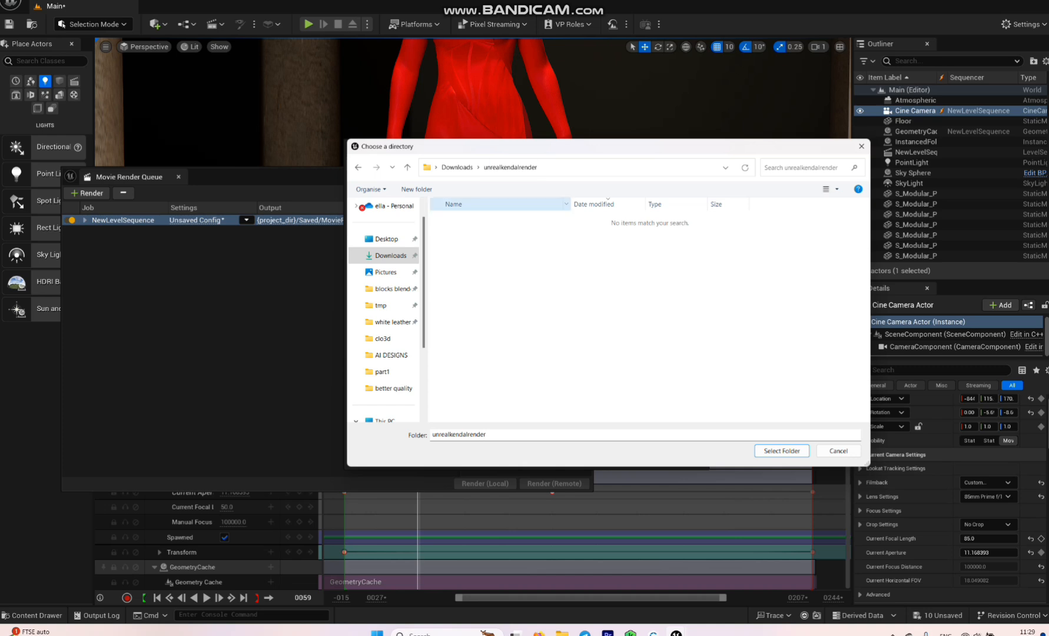
key("Return")
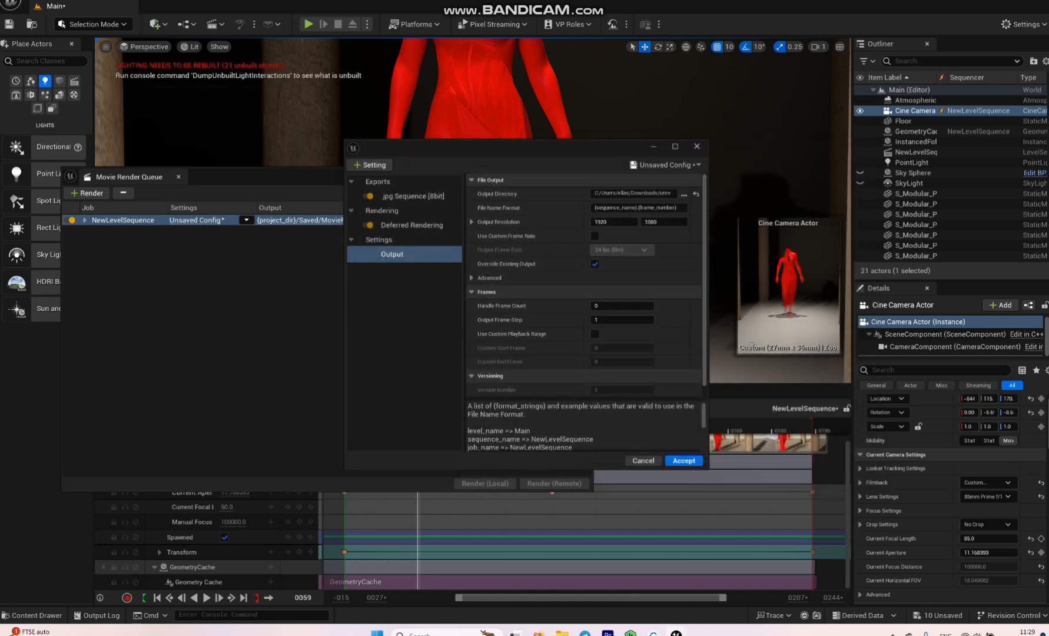
left_click(612, 222)
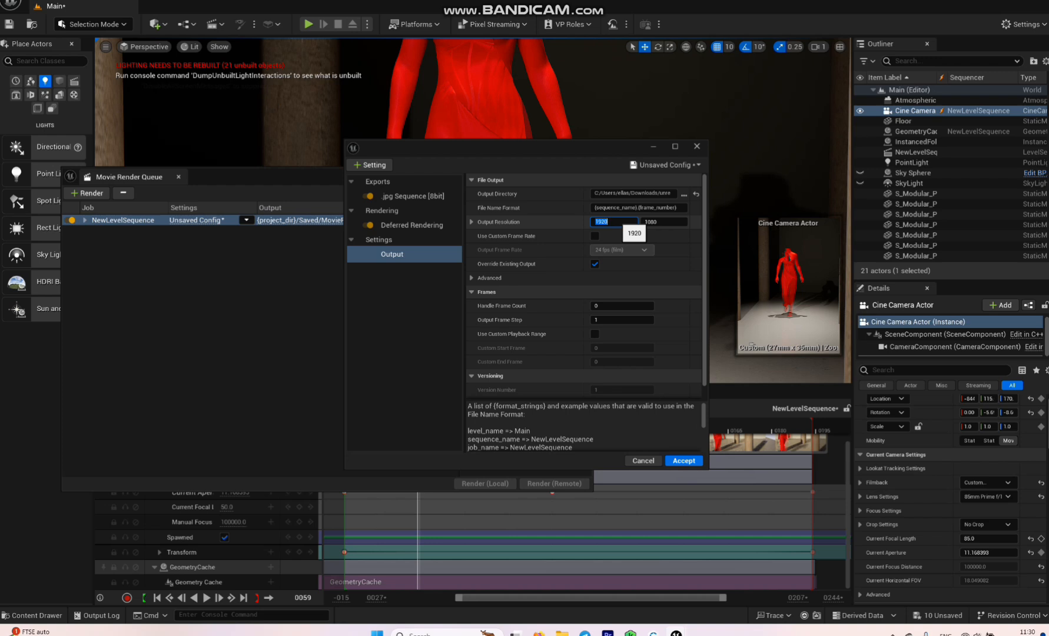
type("2400")
key("Tab")
type("3000")
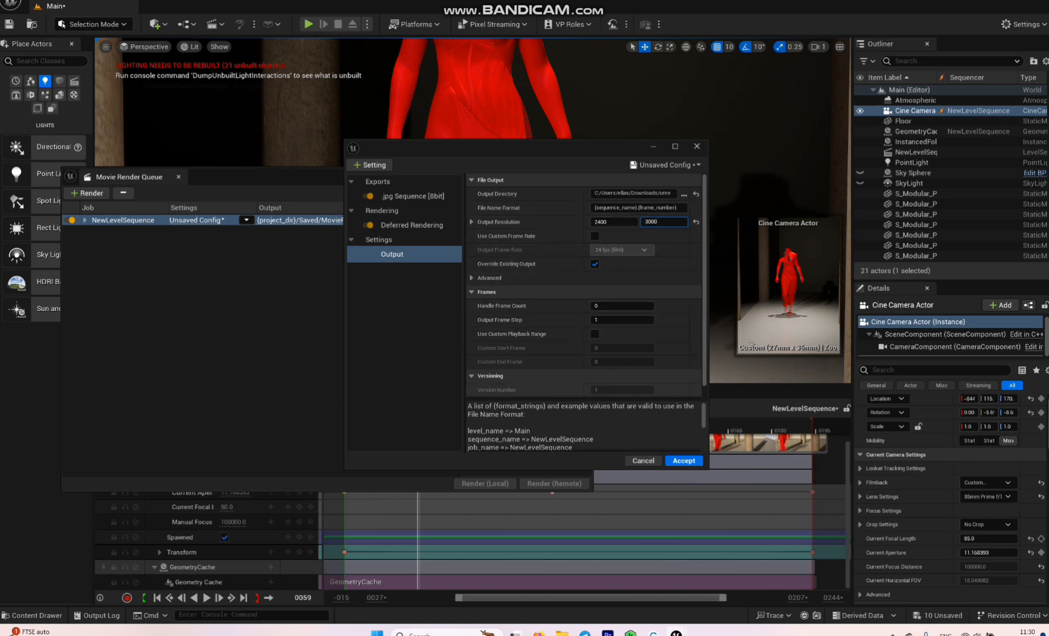
left_click(683, 460)
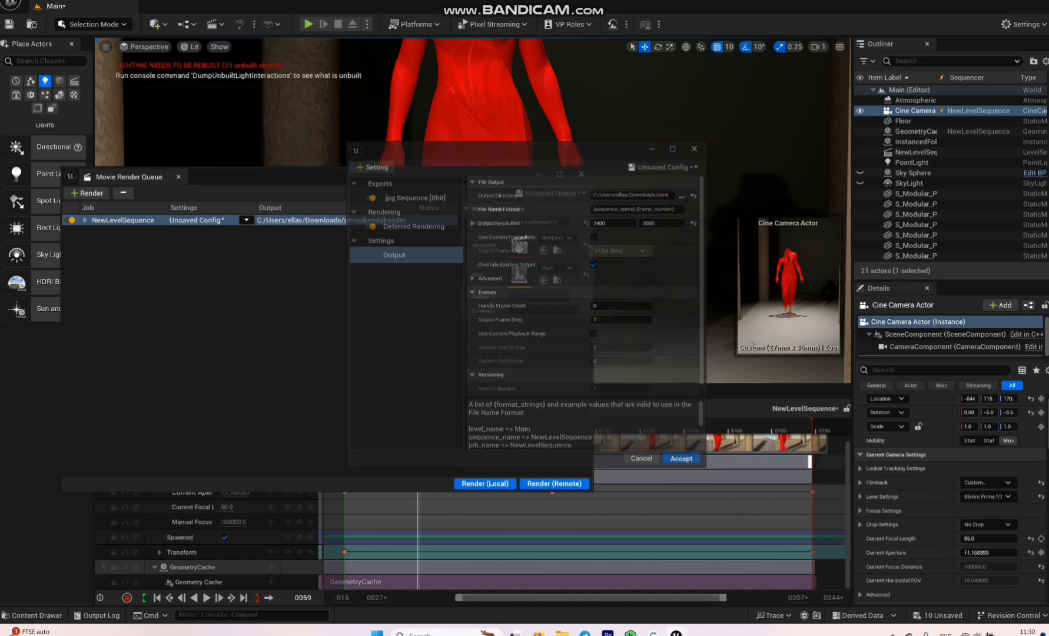
Step: Reopen the render configuration of the NewLevelSequence job and disable its .jpg Sequence [8bit] export
left_click(197, 220)
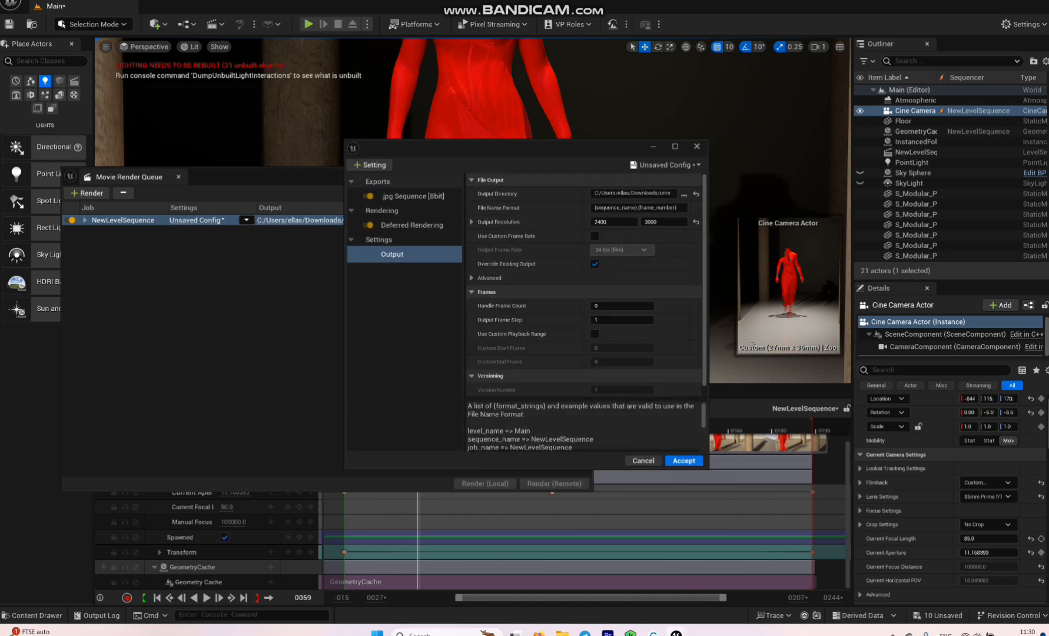
left_click(412, 196)
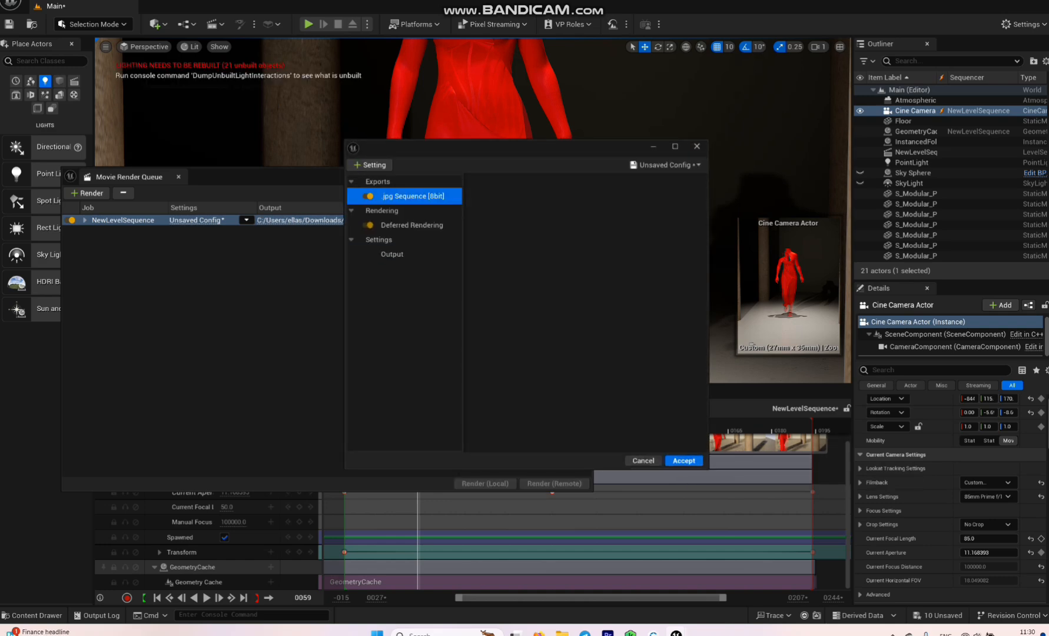
left_click(369, 196)
Step: Add an Anti-aliasing setting with a temporal sample count of 128 and enable Override Anti Aliasing
left_click(370, 165)
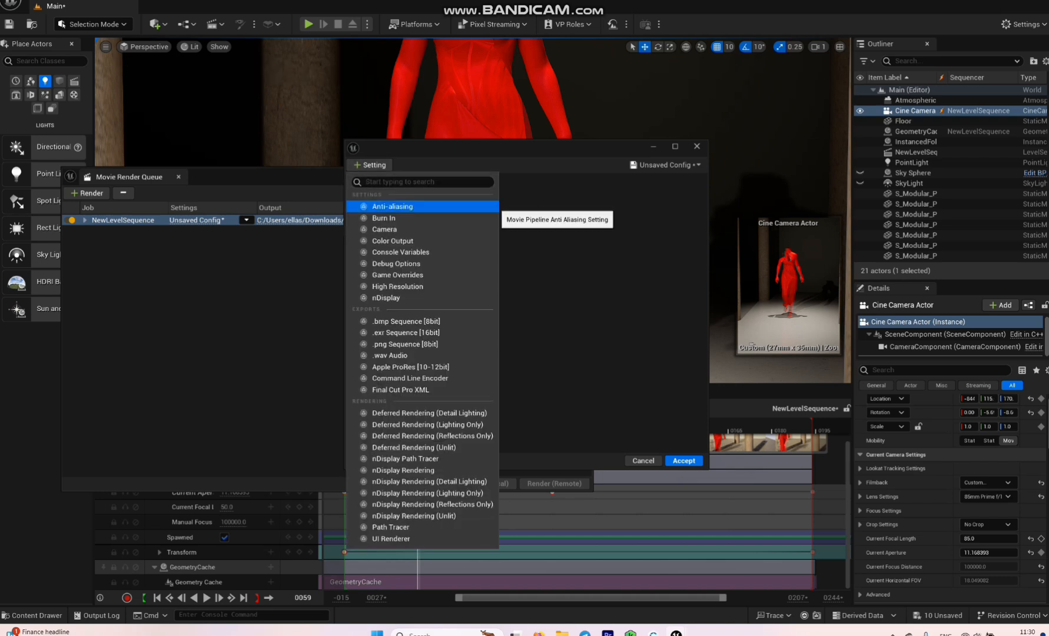
left_click(393, 206)
left_click(622, 207)
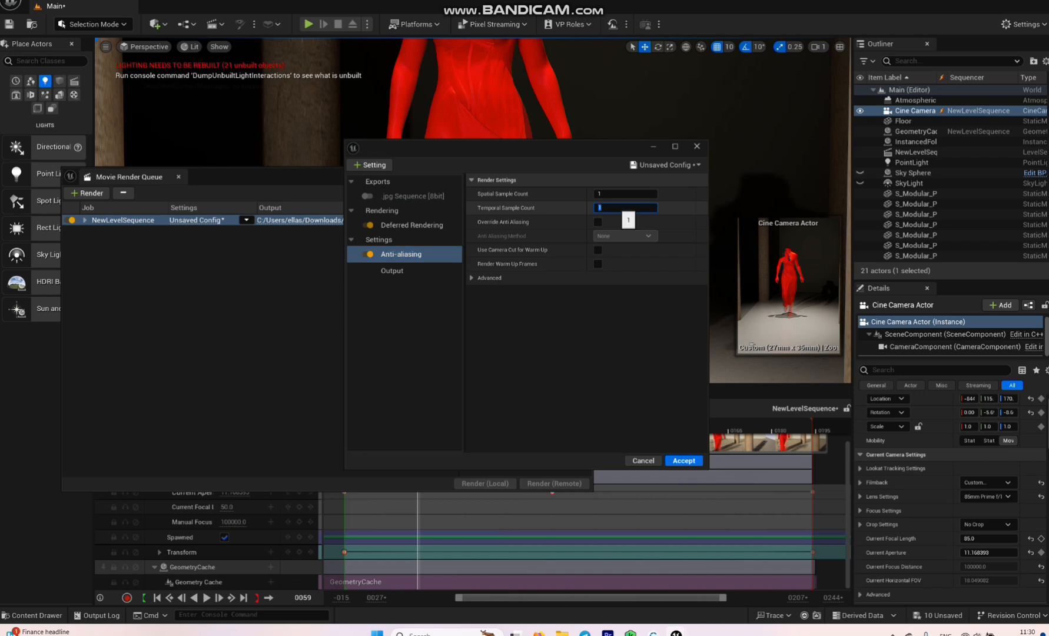
type("128")
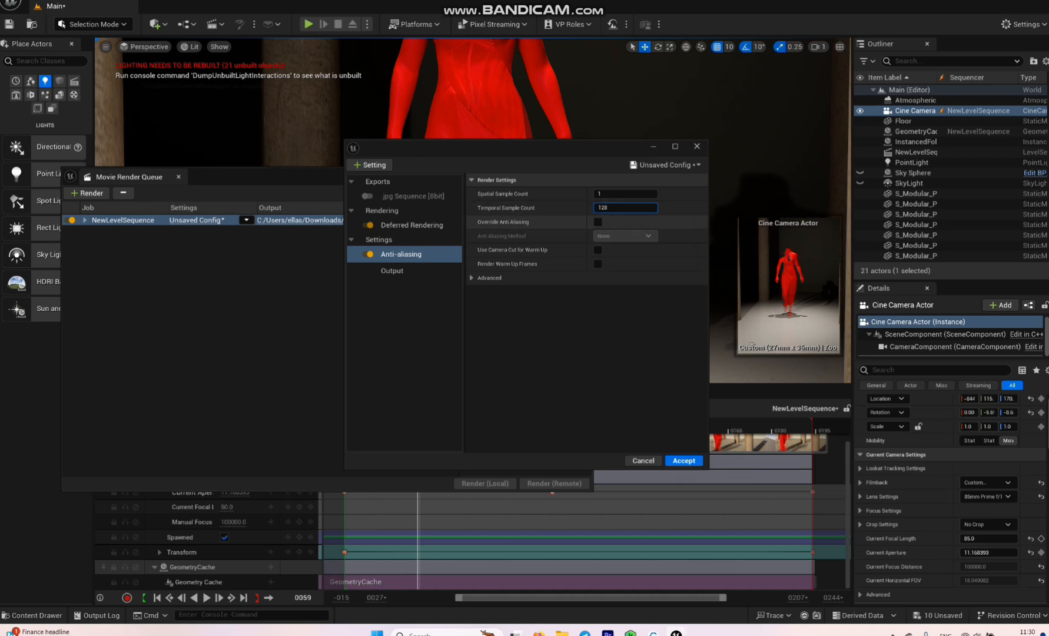
left_click(597, 222)
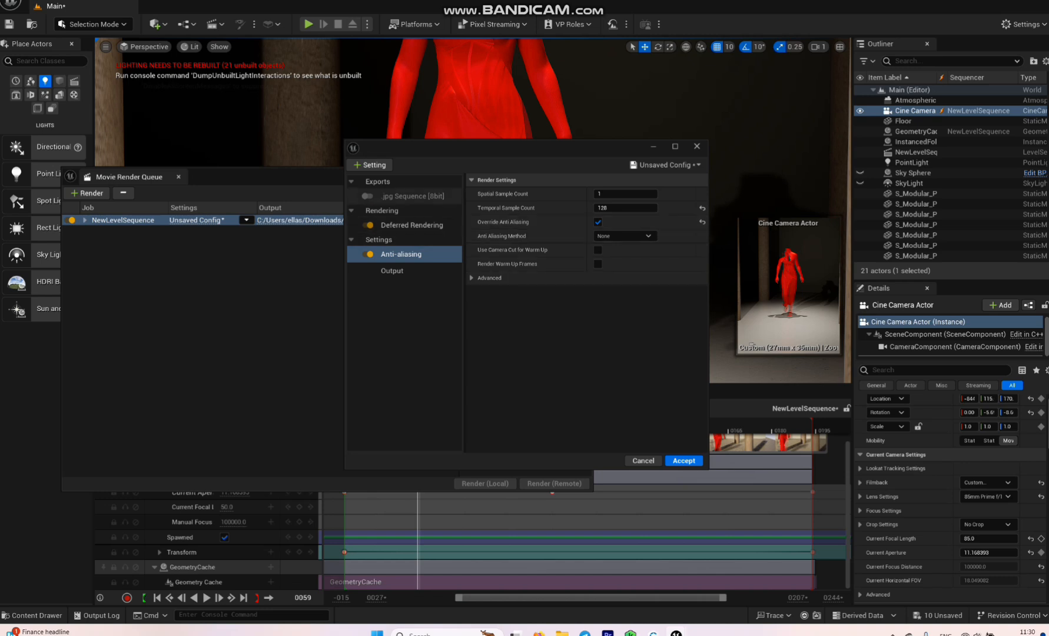
Step: Add a .png Sequence [8bit] export to the configuration and render the queue locally
left_click(371, 164)
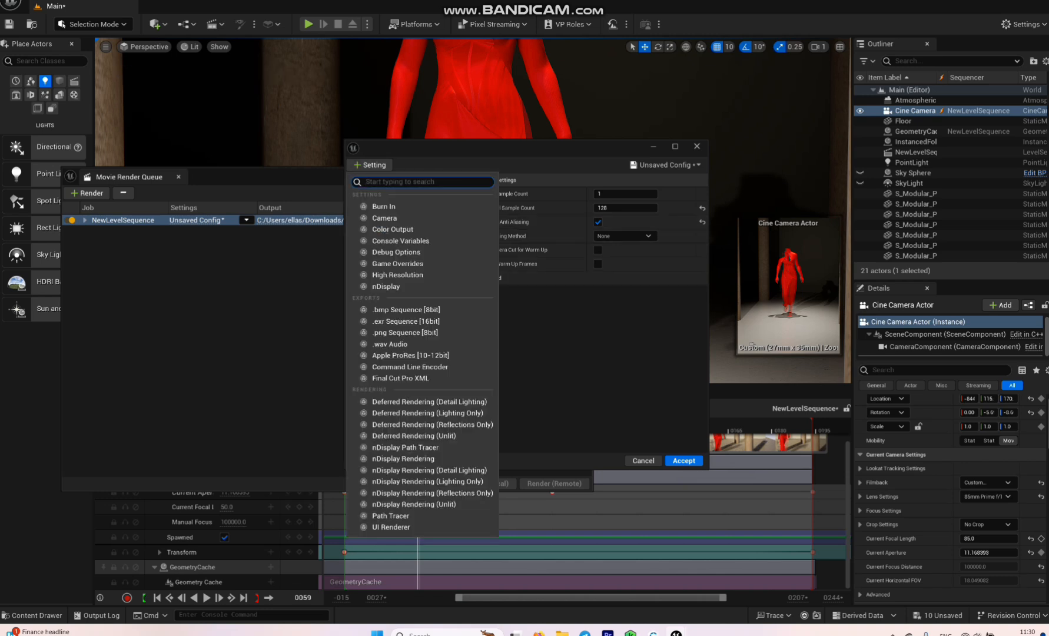
type("png")
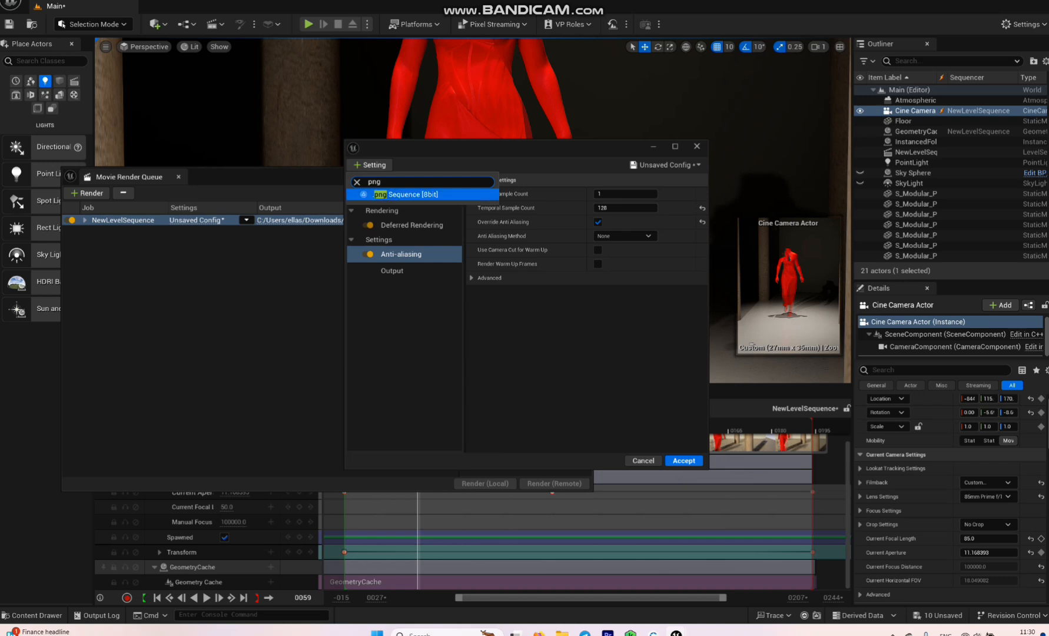
left_click(421, 195)
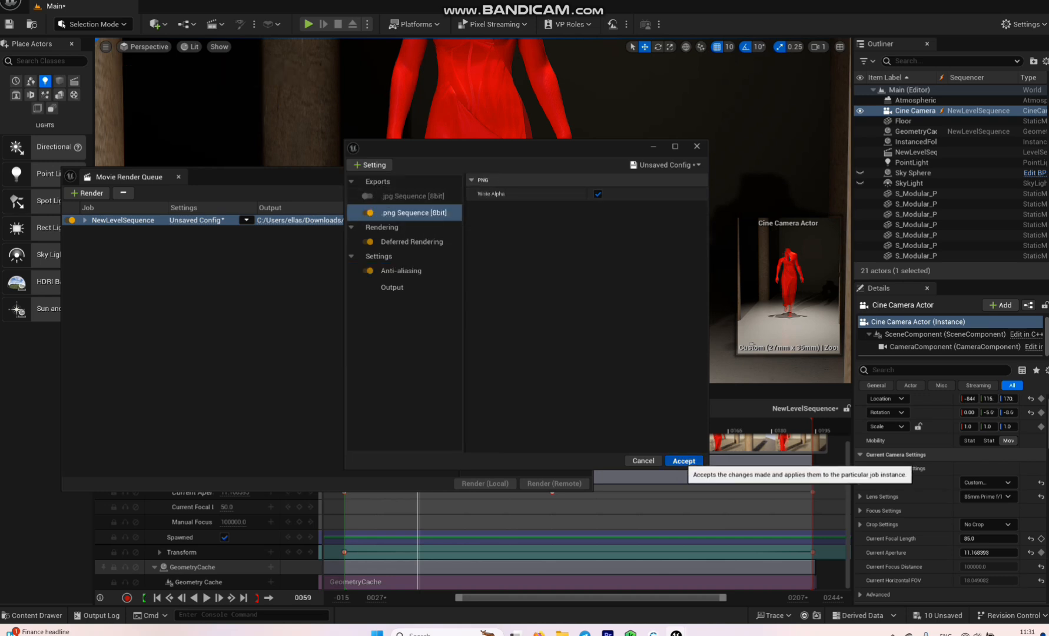
left_click(684, 460)
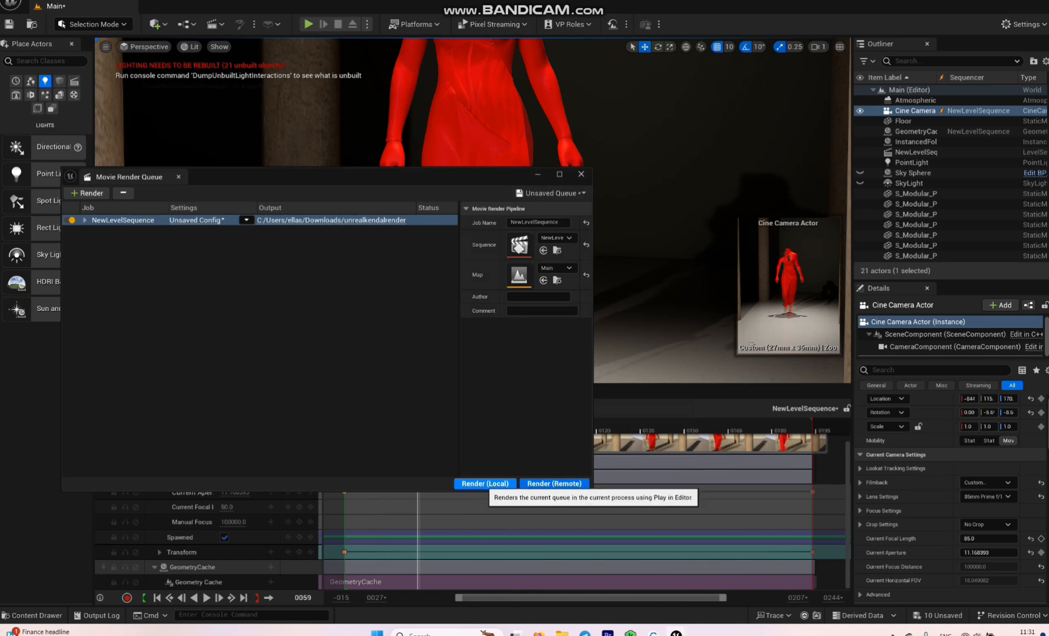
left_click(485, 483)
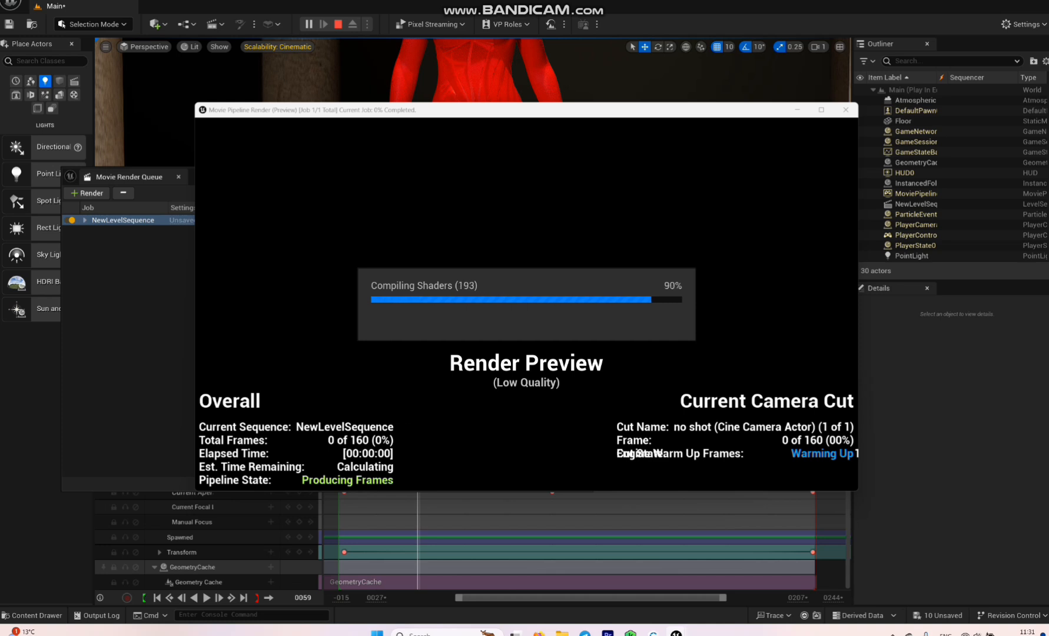
Step: Switch to the CLO window and close it while the sequence is rendering
mouse_move(653, 632)
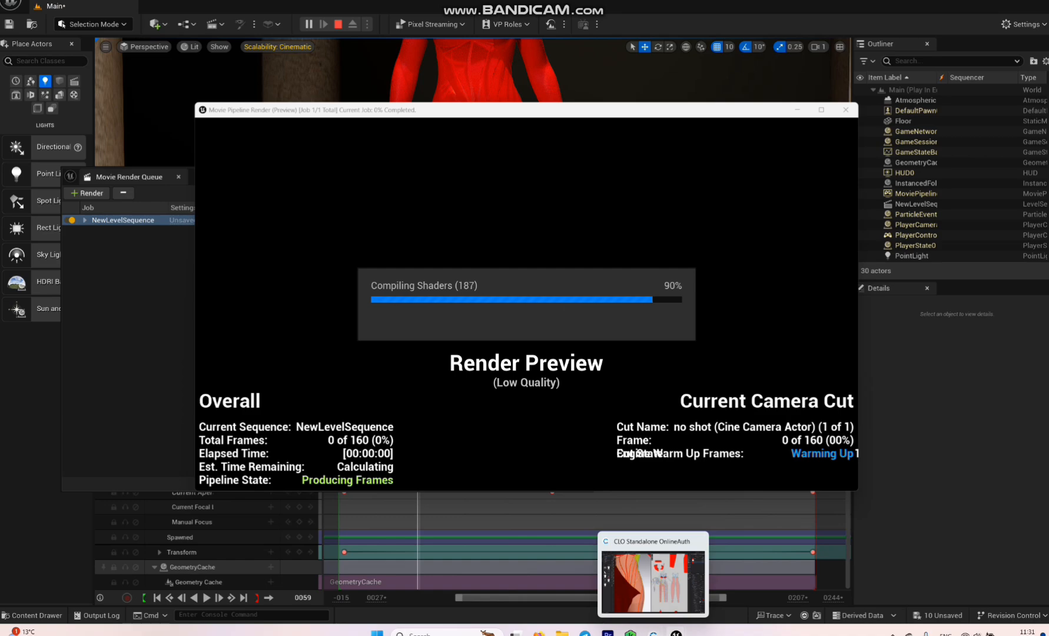
left_click(653, 633)
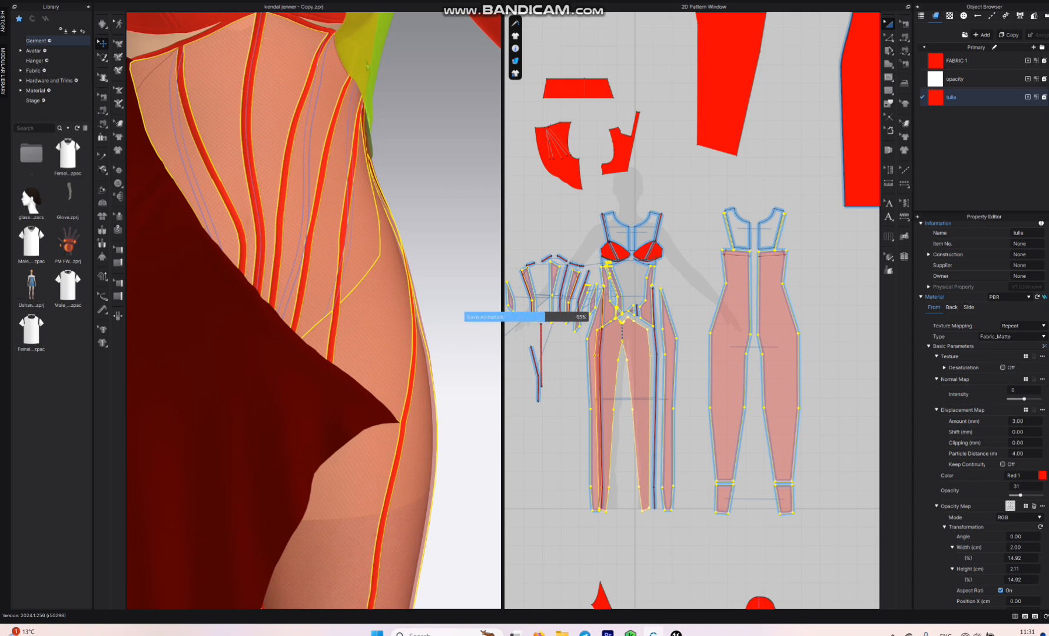
right_click(652, 633)
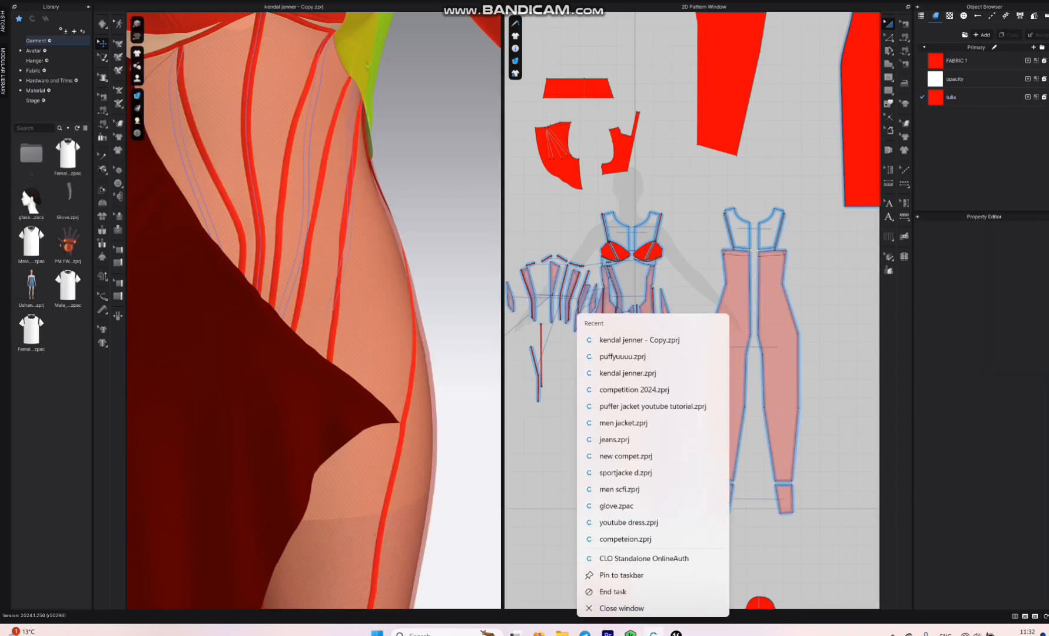
left_click(636, 608)
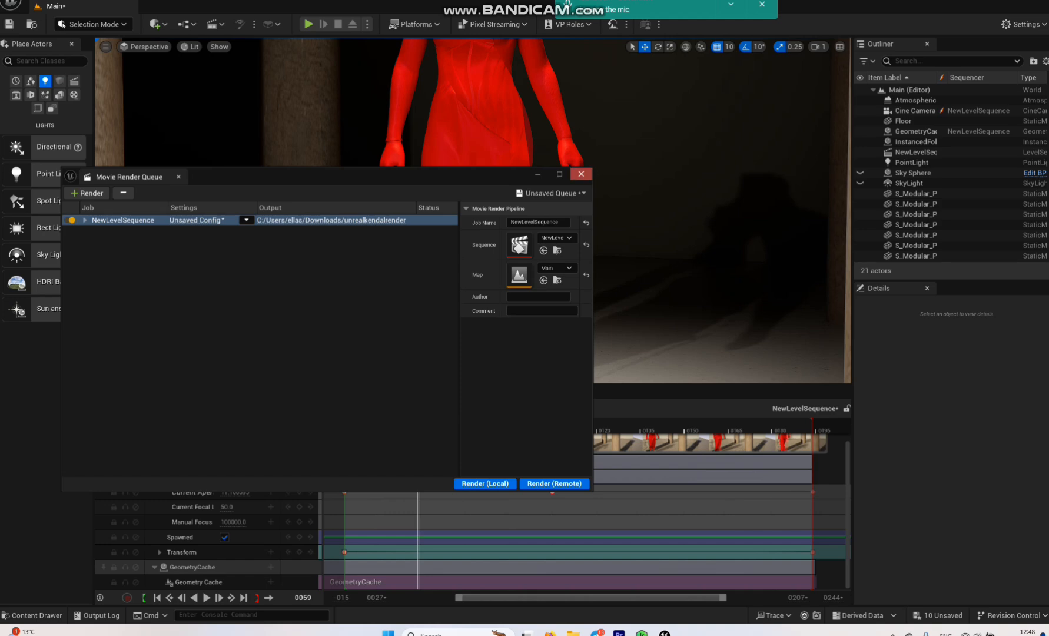
Step: Close the Movie Render Queue and open the unrealkendalrender folder from Downloads in File Explorer
left_click(581, 173)
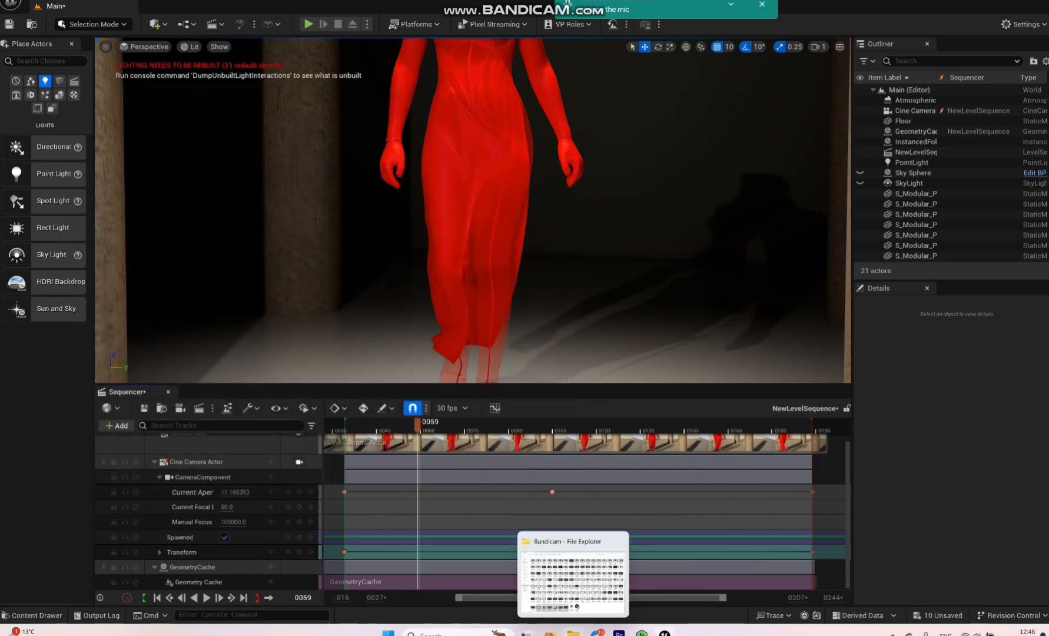
left_click(573, 632)
left_click(43, 154)
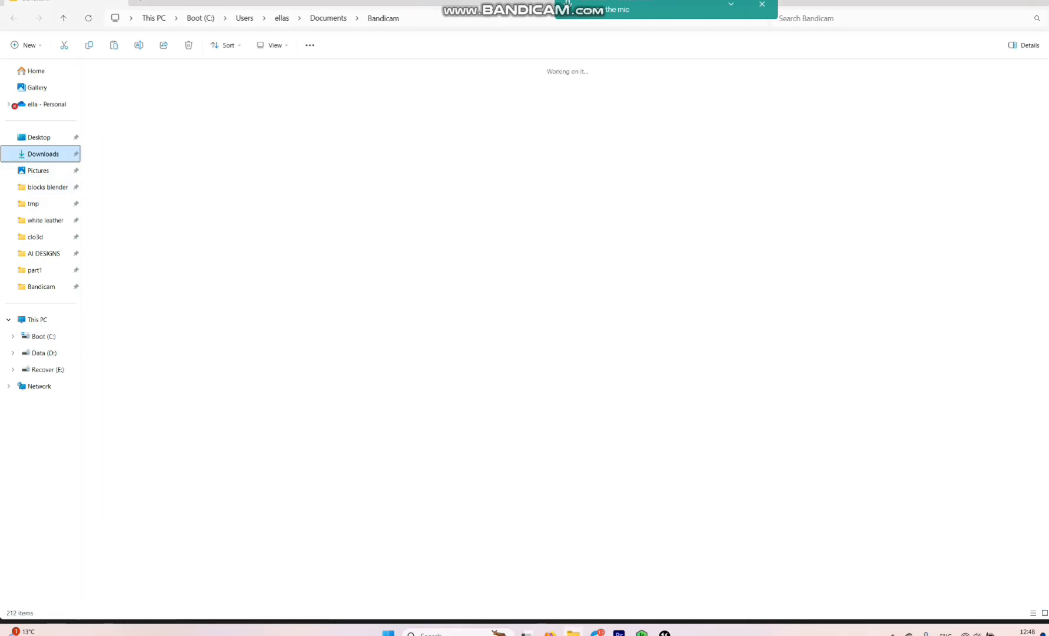
double_click(384, 132)
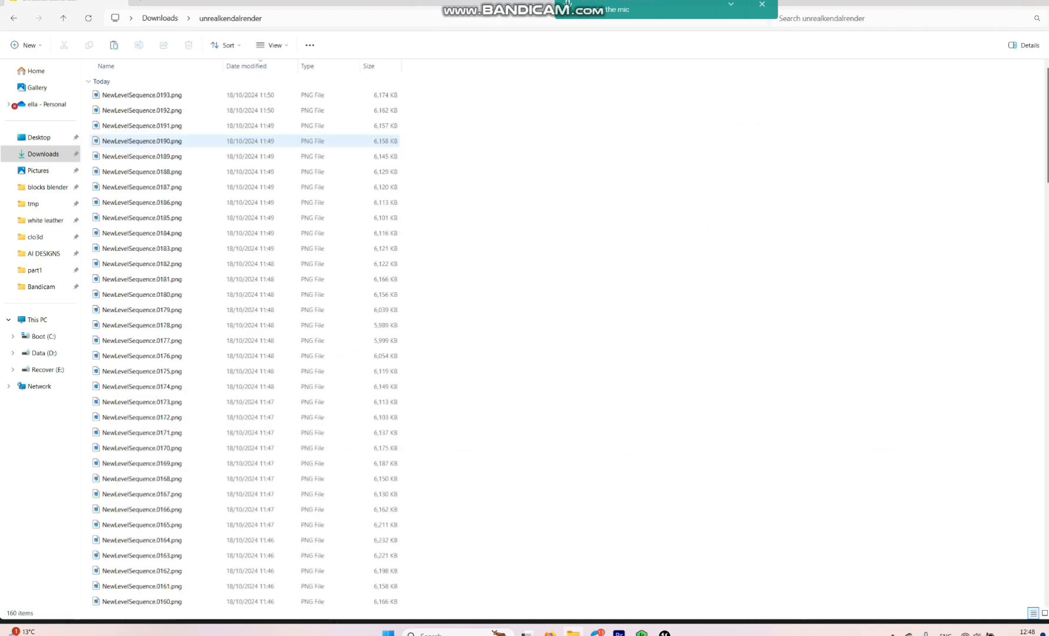
Step: Show the rendered PNG frames as large icons and look through the whole sequence
left_click(274, 45)
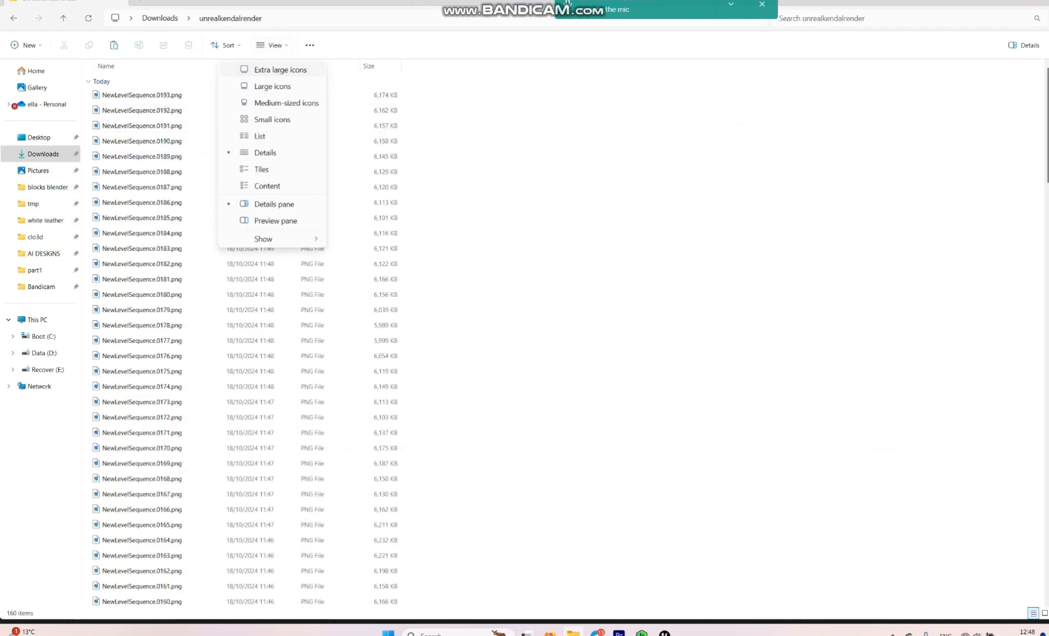
left_click(268, 85)
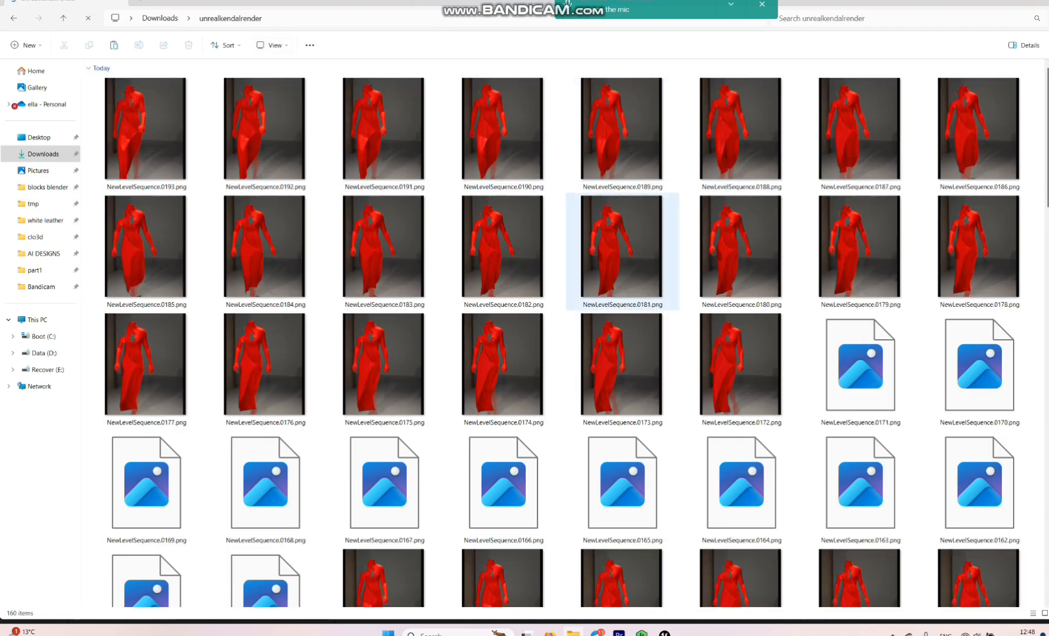
scroll(622, 194, "down", 8)
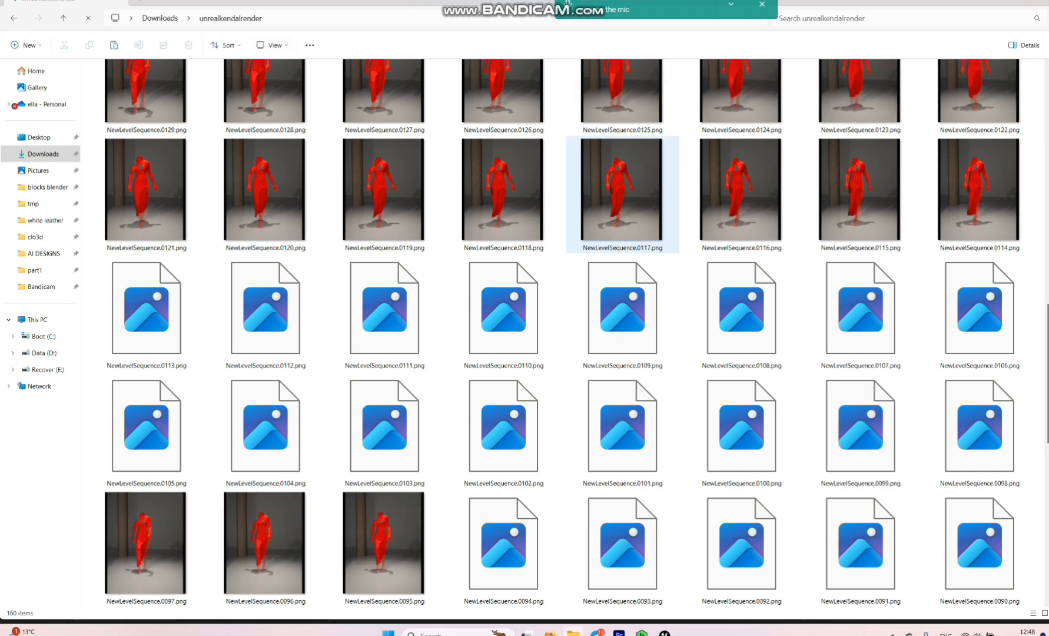
scroll(622, 194, "down", 3)
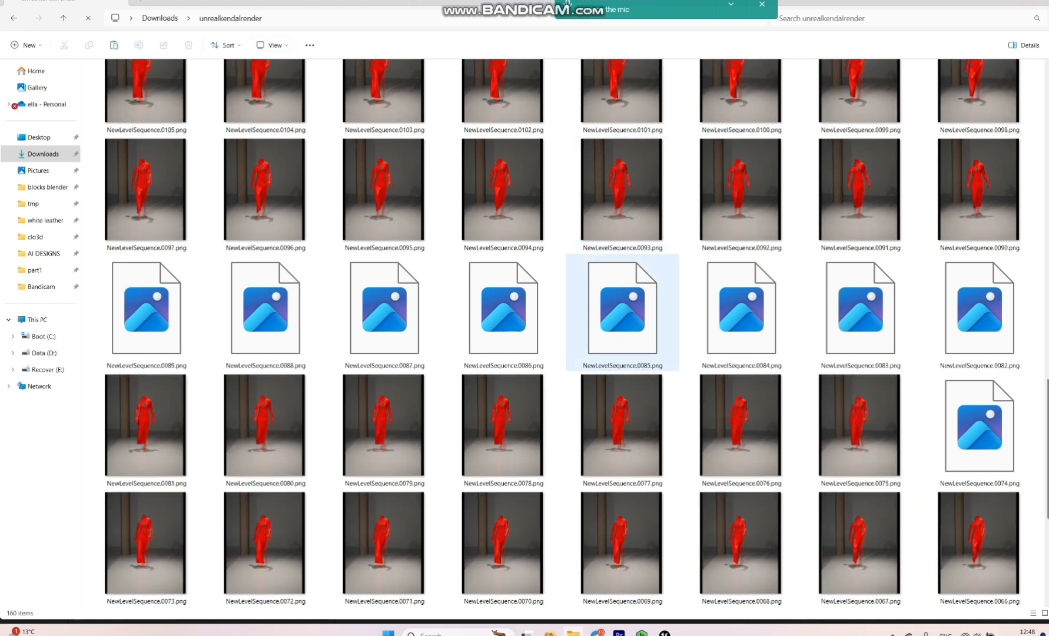
scroll(622, 195, "up", 8)
scroll(622, 235, "up", 3)
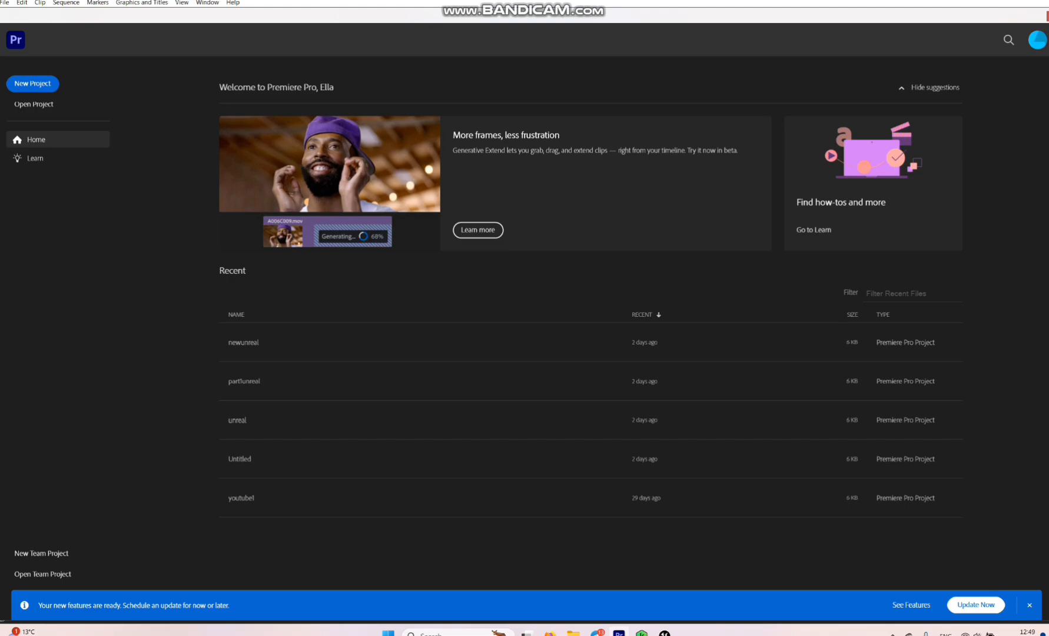
Step: In Premiere Pro, create a new project named "youtube viseo"
left_click(32, 84)
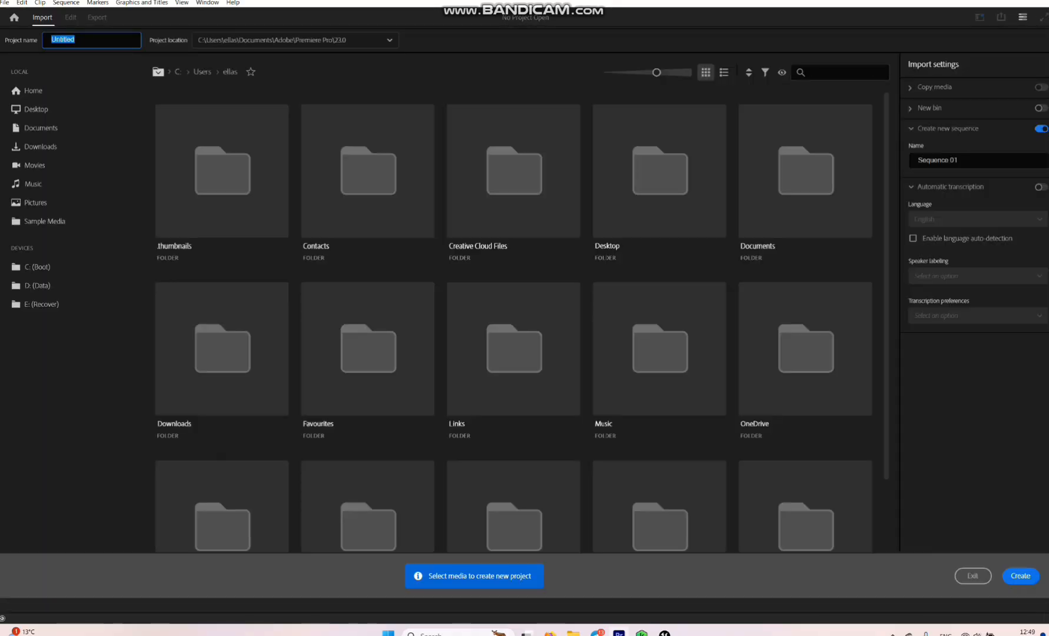
key("BackSpace")
type("you")
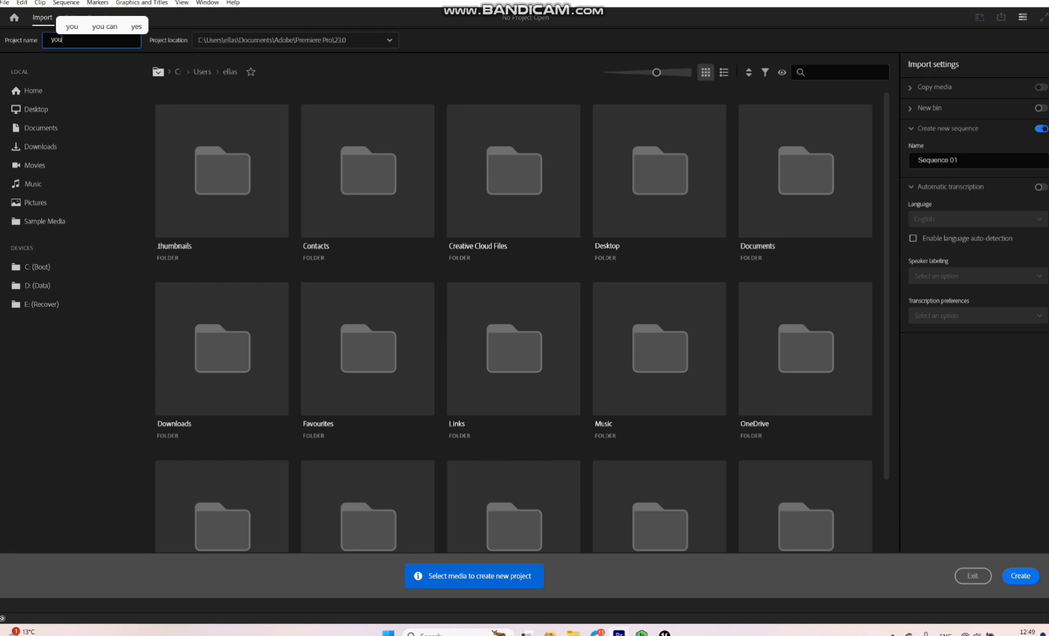
type("tube viseo")
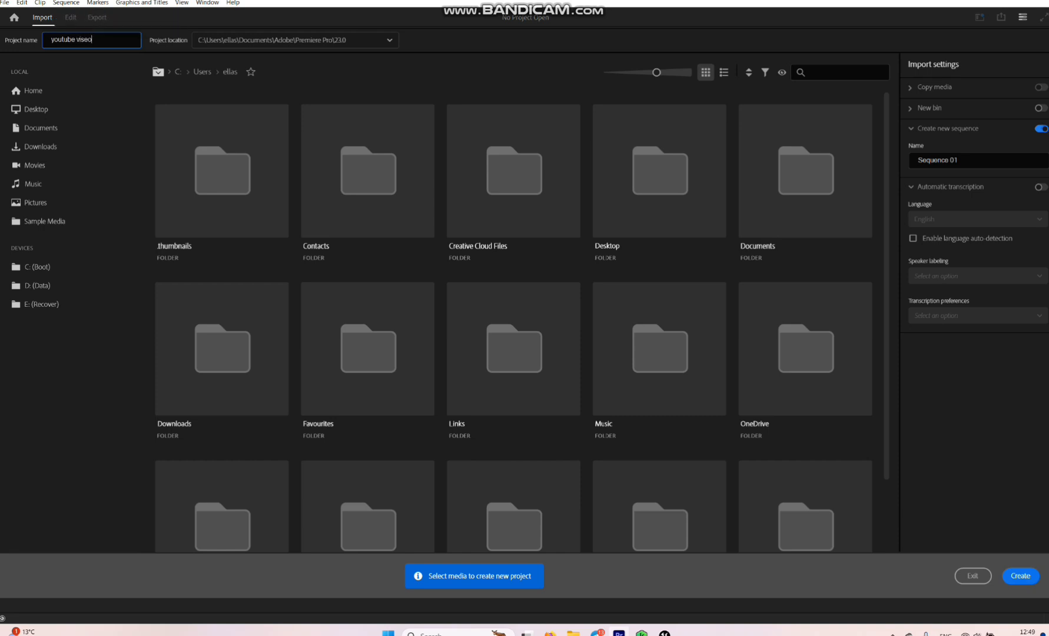
key("Return")
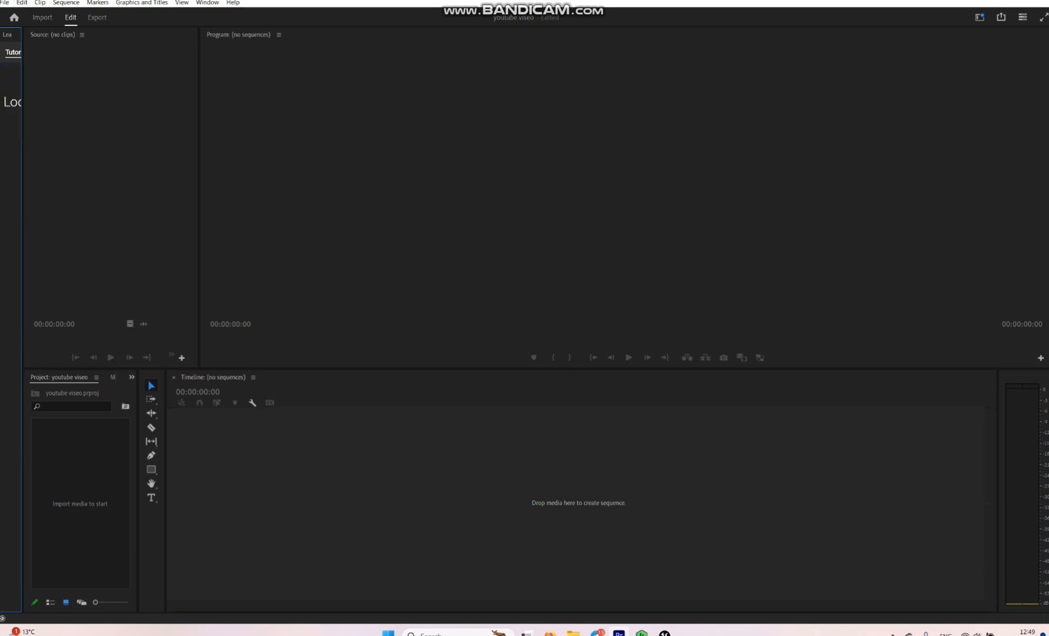
Step: Import the rendered frames from the unrealkendalrender folder in Downloads as an image sequence starting at NewLevelSequence.0034.png
left_click(5, 2)
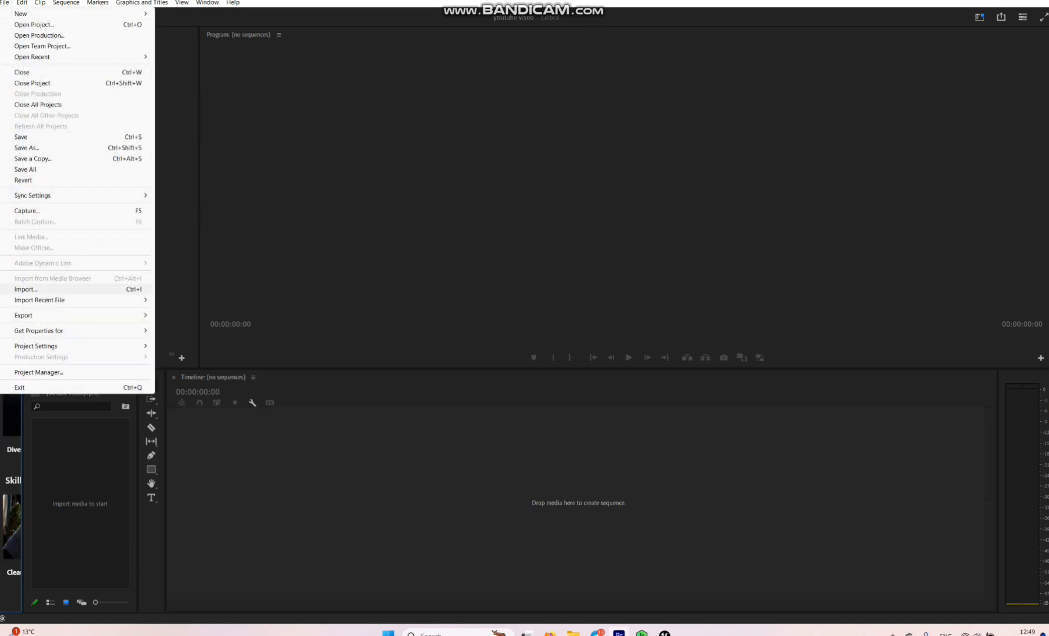
left_click(25, 289)
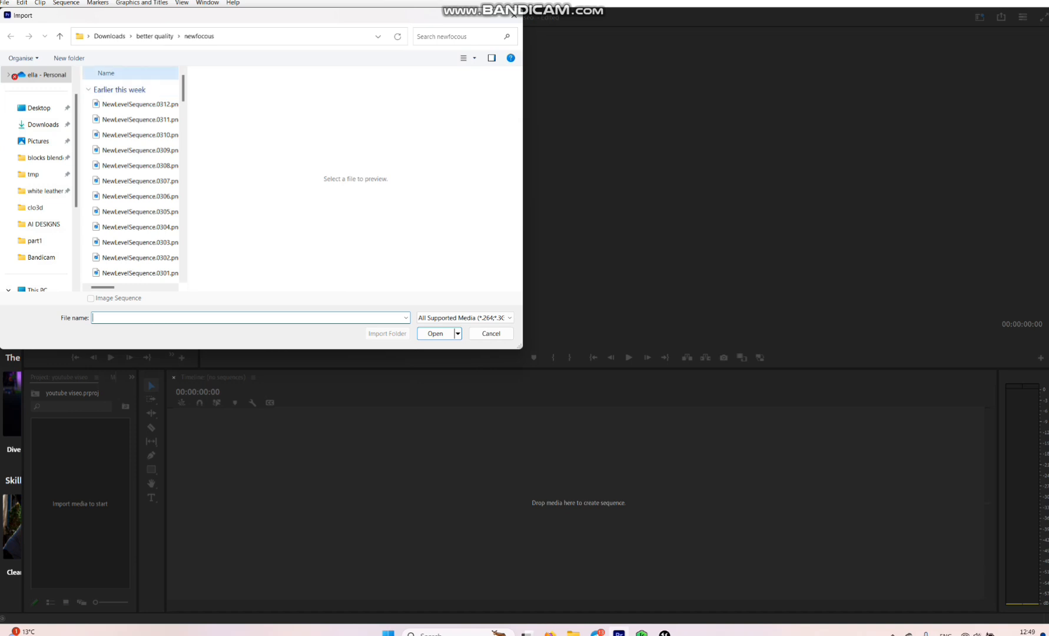
left_click(43, 124)
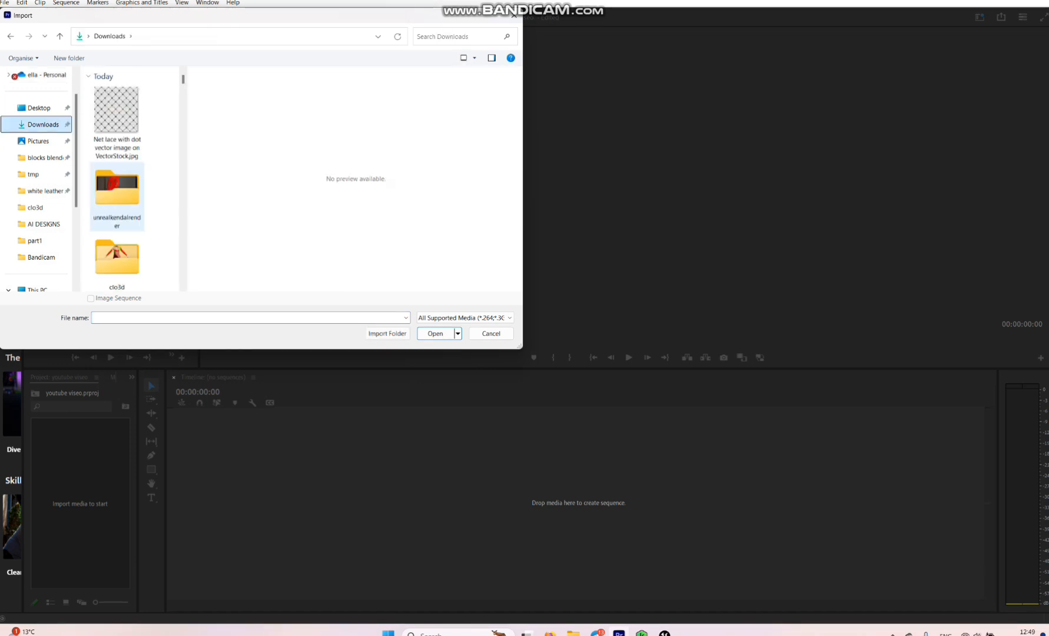
double_click(117, 189)
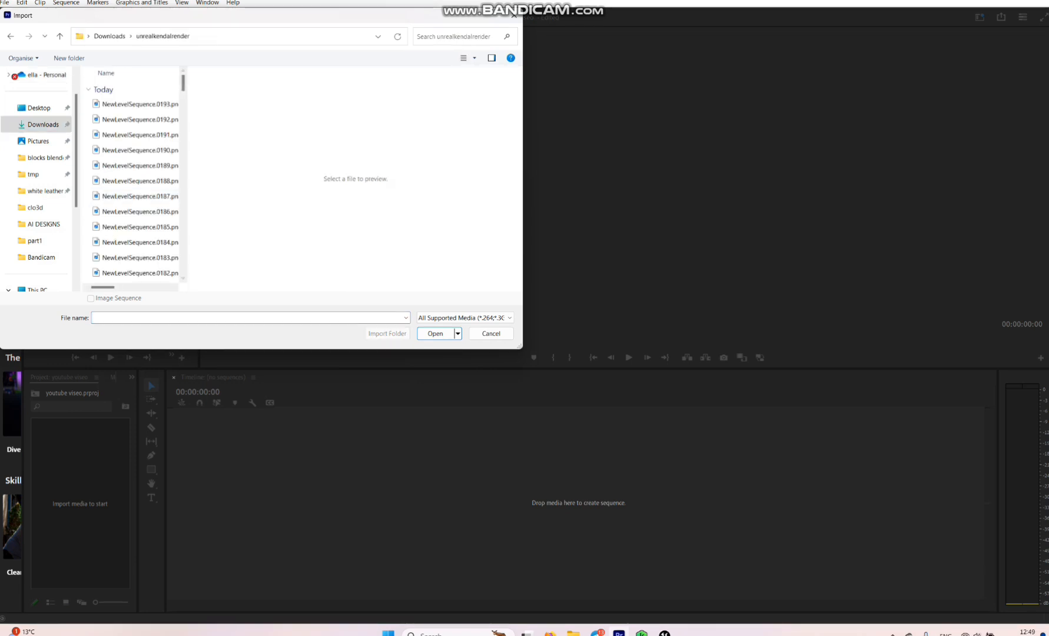
scroll(141, 213, "down", 20)
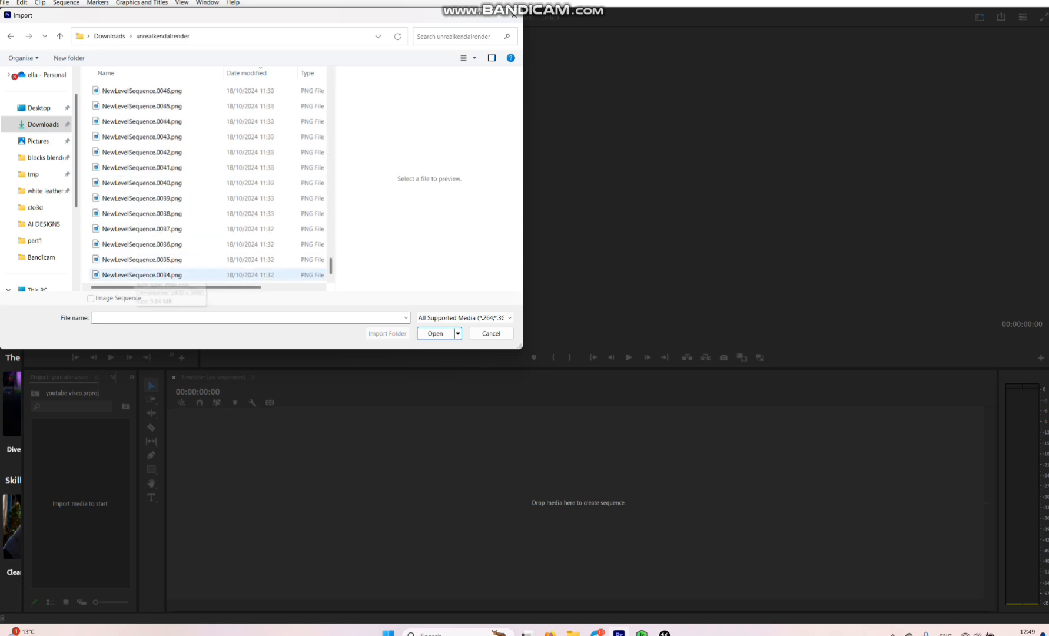
left_click(141, 274)
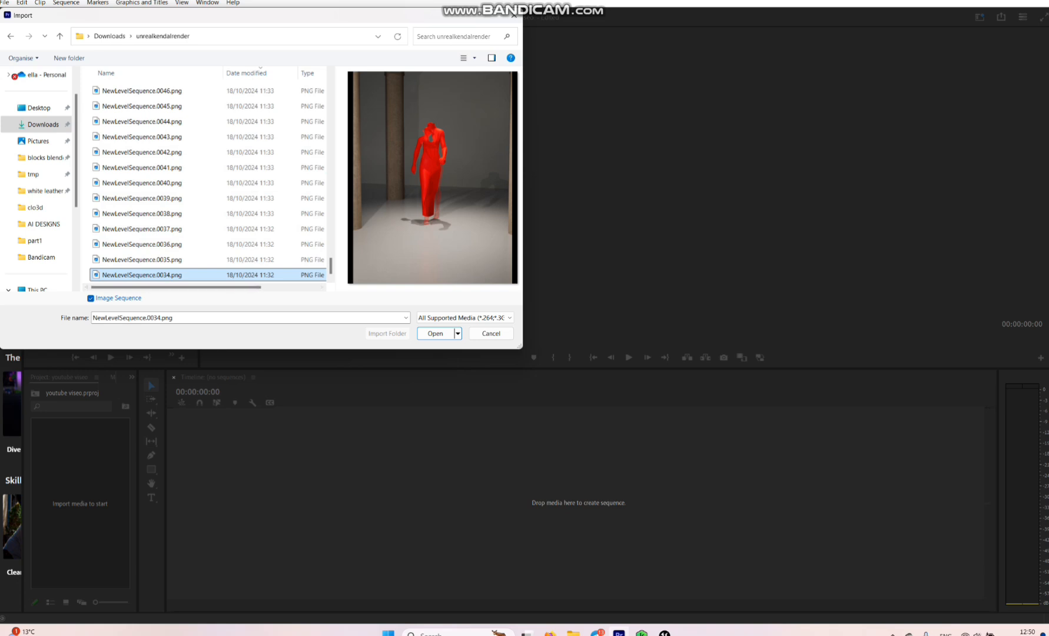
left_click(436, 333)
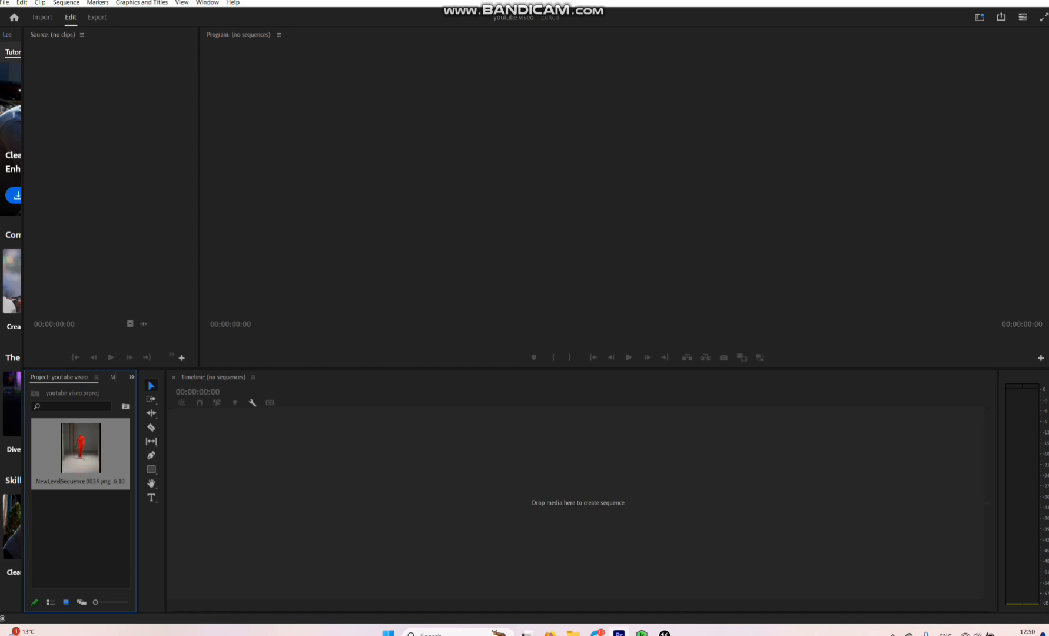
Step: Create a timeline sequence from the imported NewLevelSequence.0034.png clip and play it through to the end
left_click_drag(80, 448, 330, 494)
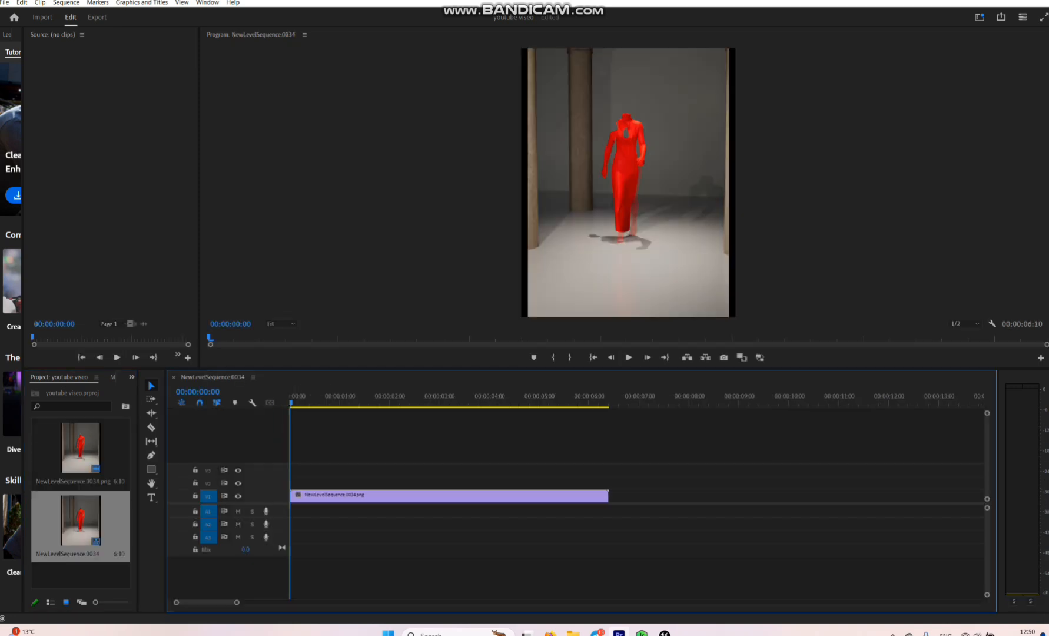
left_click(629, 357)
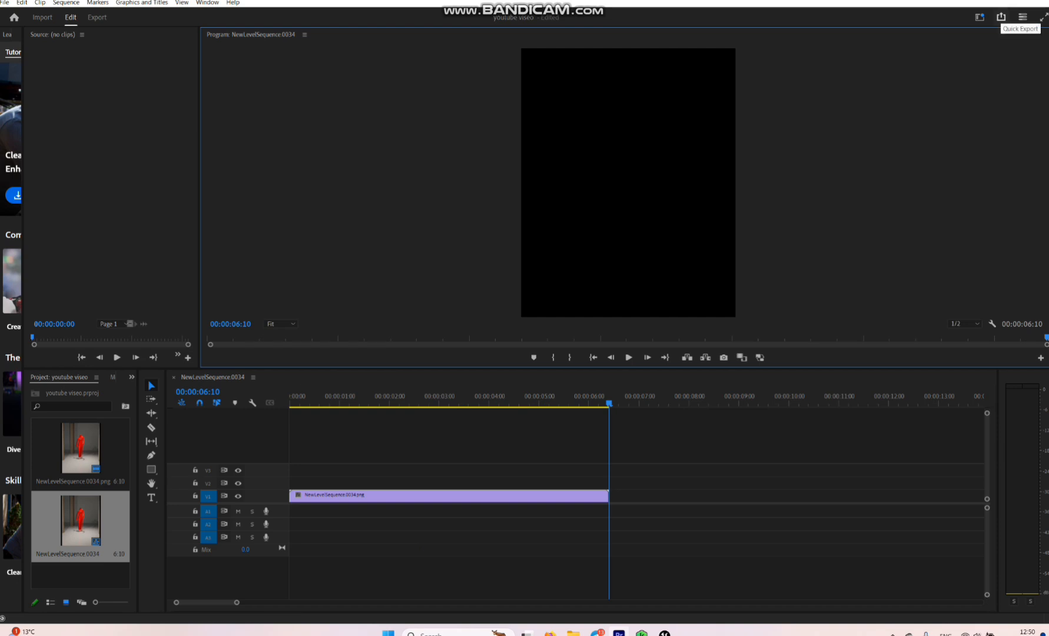
Step: Start a Quick Export of the NewLevelSequence.0034 sequence
left_click(1000, 16)
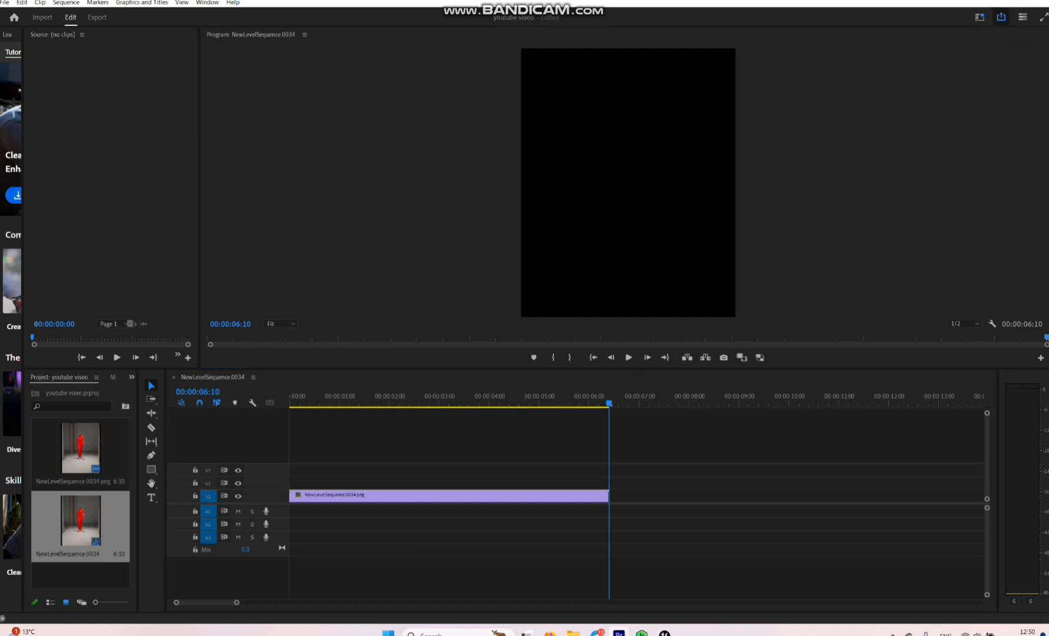